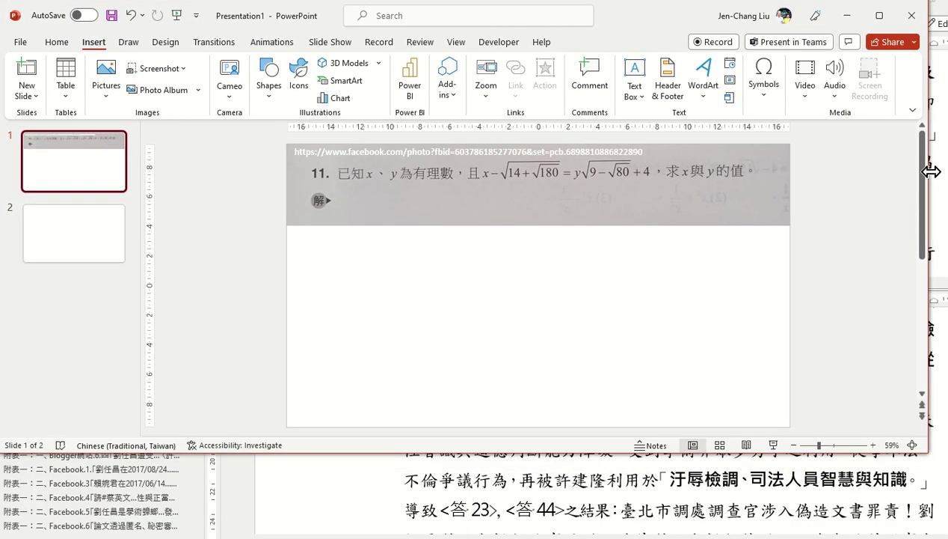
# Widen and heighten the PowerPoint window, then select the pasted math problem picture.
pyautogui.moveTo(928, 170); pyautogui.dragTo(941, 170)
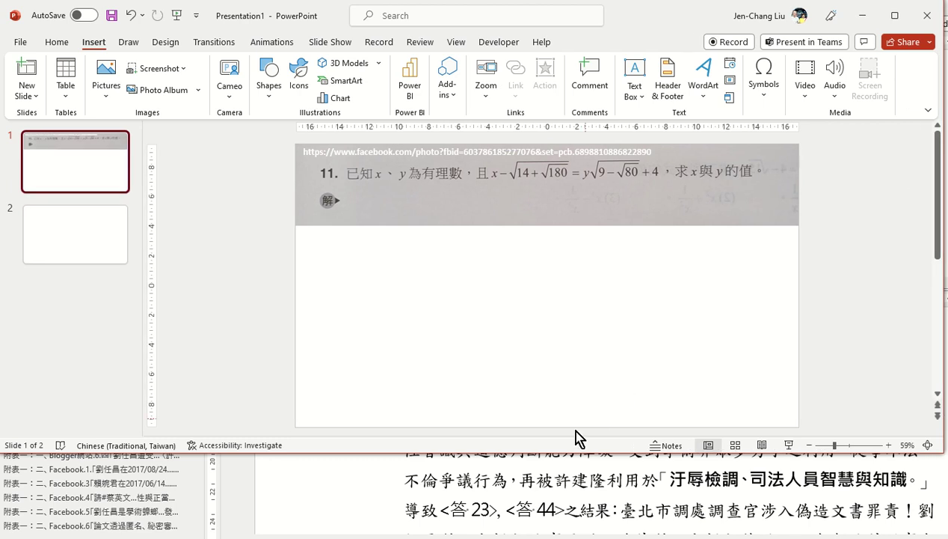
pyautogui.moveTo(571, 452); pyautogui.dragTo(573, 535)
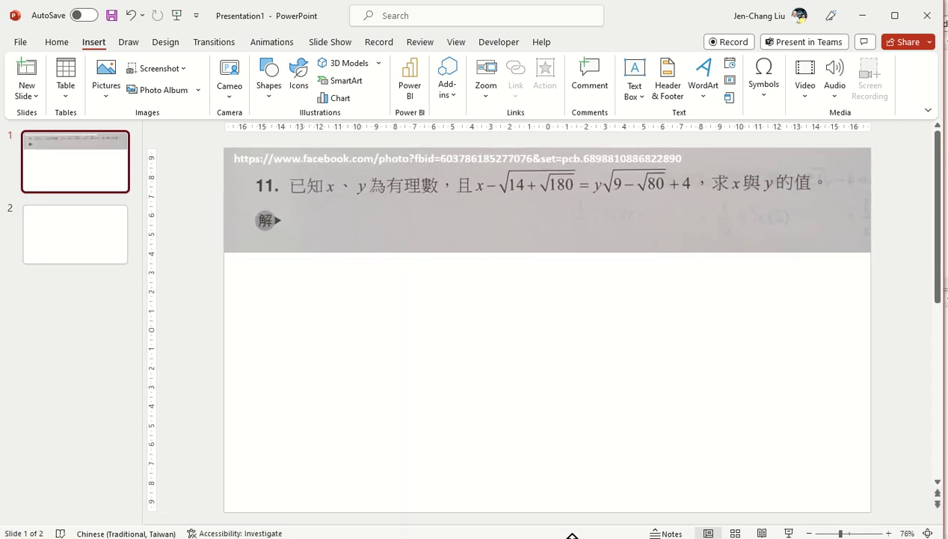
pyautogui.click(595, 225)
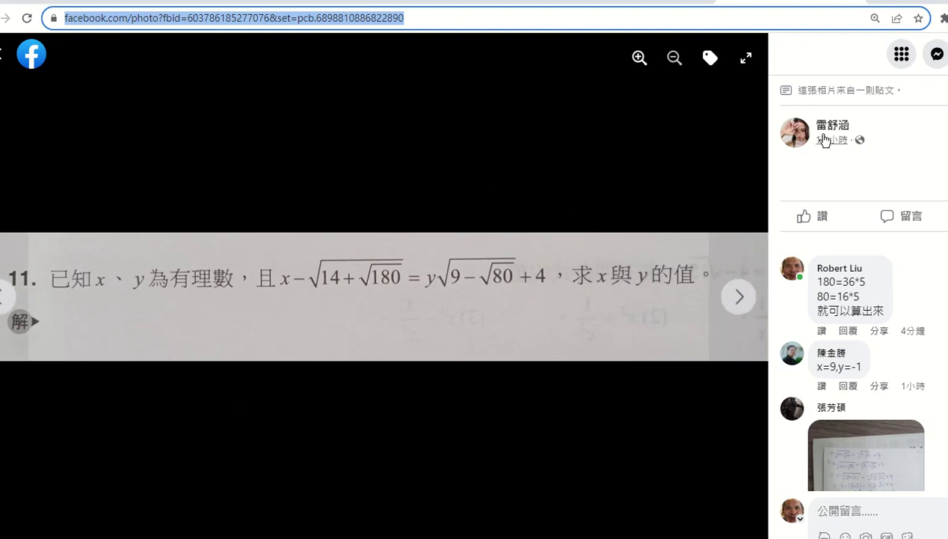
# Switch from the Facebook photo post to the YouTube tab with the Will Durant Kant video.
pyautogui.moveTo(832, 128)
pyautogui.click(292, 5)
pyautogui.scroll(-2, 107, 395)
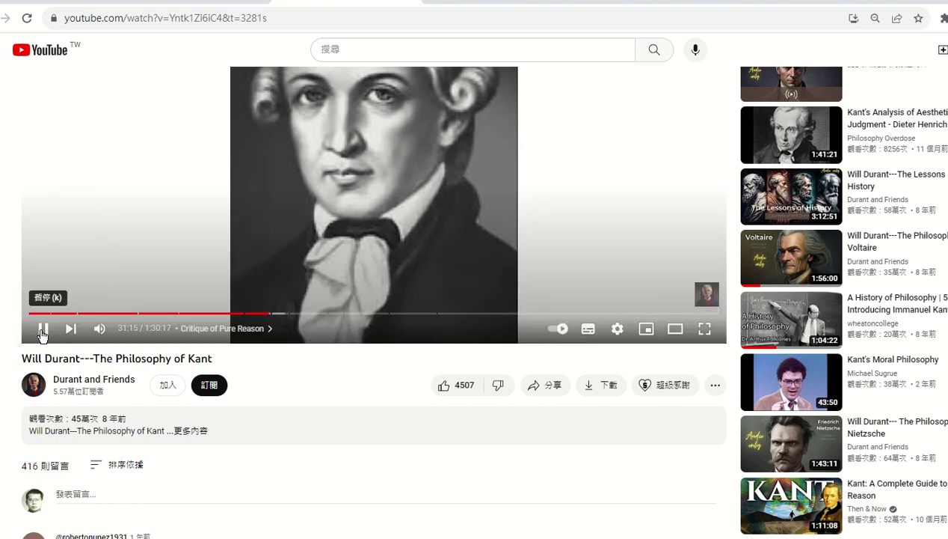
# Pause the Kant lecture video at 31:15 and return to PowerPoint.
pyautogui.click(42, 329)
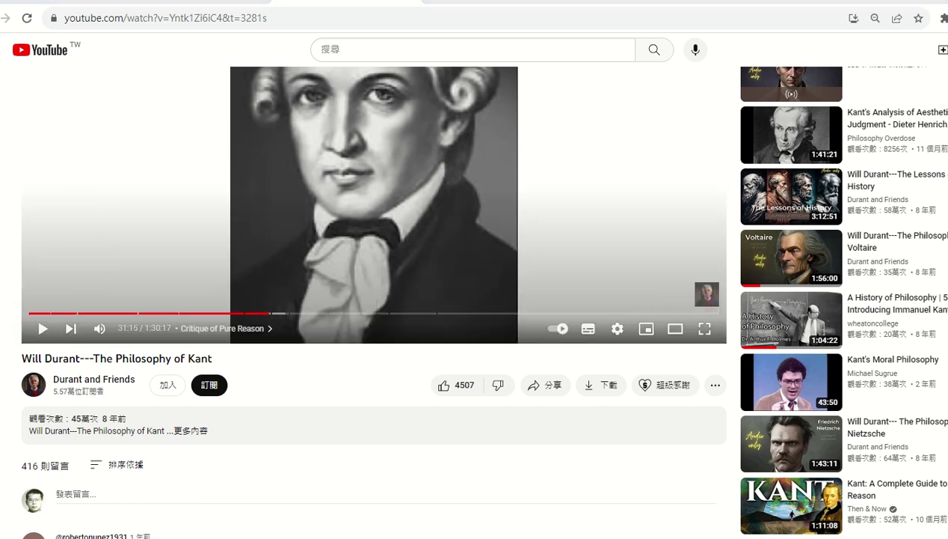
pyautogui.hotkey('alt', 'Tab')
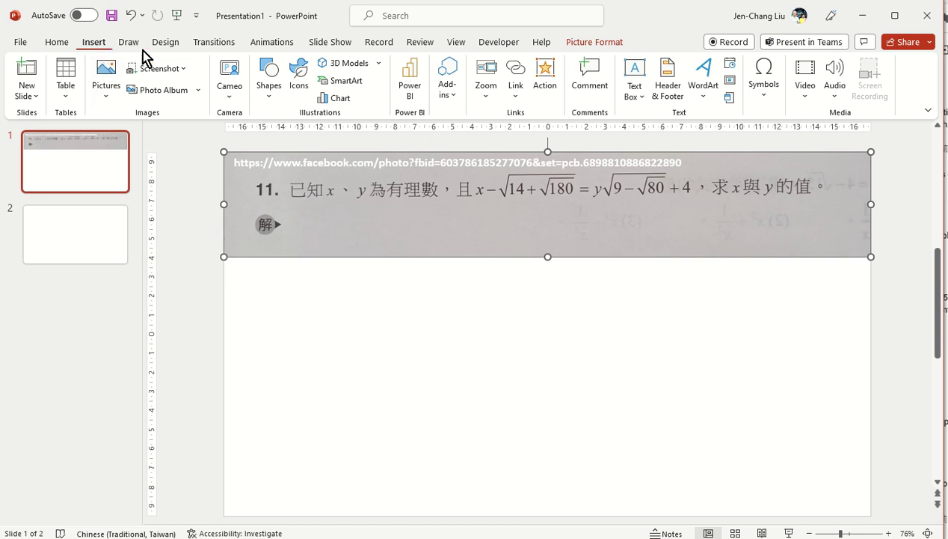
# Insert the built-in Area of Circle equation A = πr² onto the slide.
pyautogui.click(761, 103)
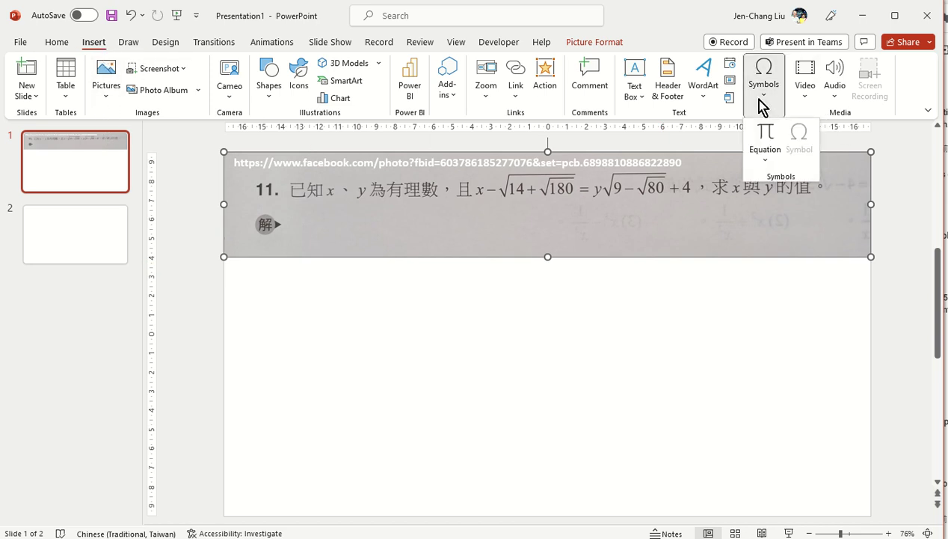
pyautogui.click(767, 163)
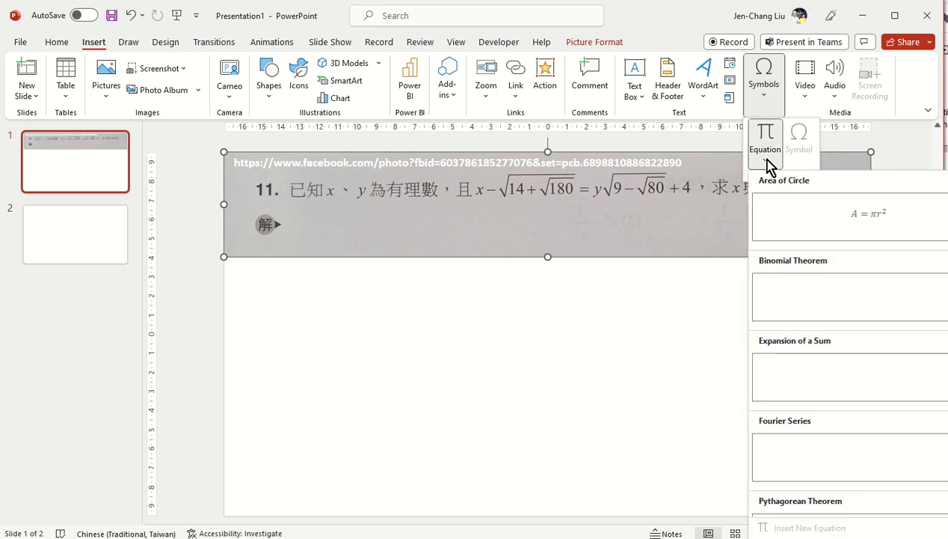
pyautogui.click(879, 224)
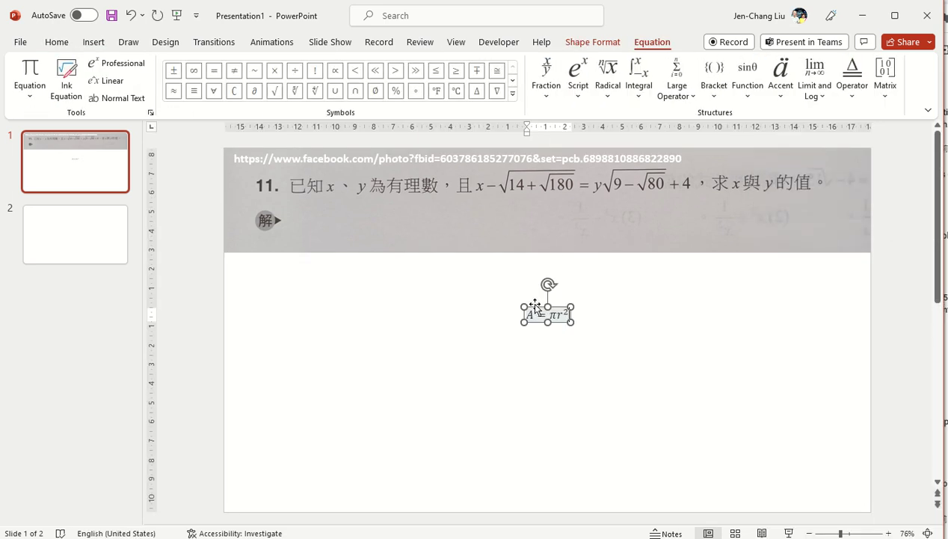
pyautogui.press('Escape')
pyautogui.press('Escape')
# Move the equation beside the 解▶ mark and select all its text.
pyautogui.moveTo(528, 309); pyautogui.dragTo(306, 217)
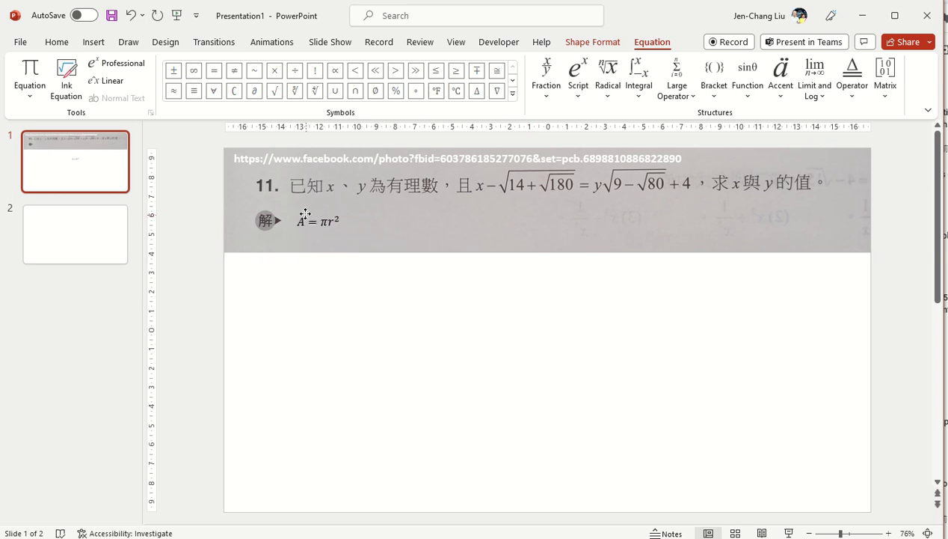
pyautogui.moveTo(307, 217); pyautogui.dragTo(303, 211)
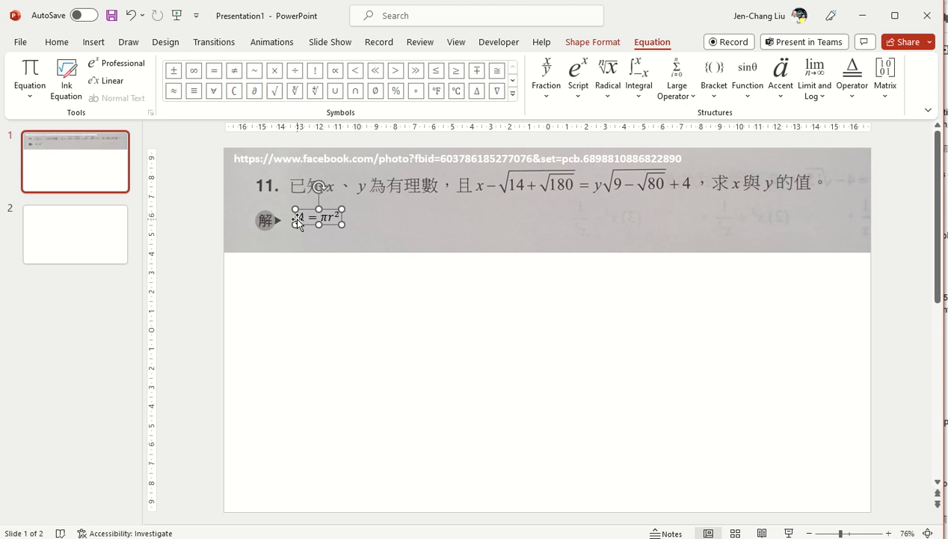
pyautogui.moveTo(298, 217); pyautogui.dragTo(390, 218)
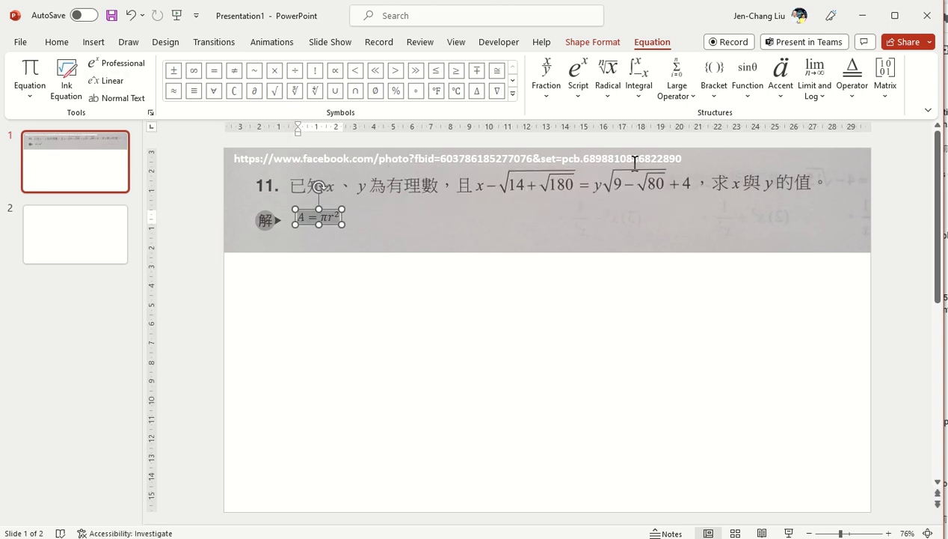
pyautogui.click(58, 43)
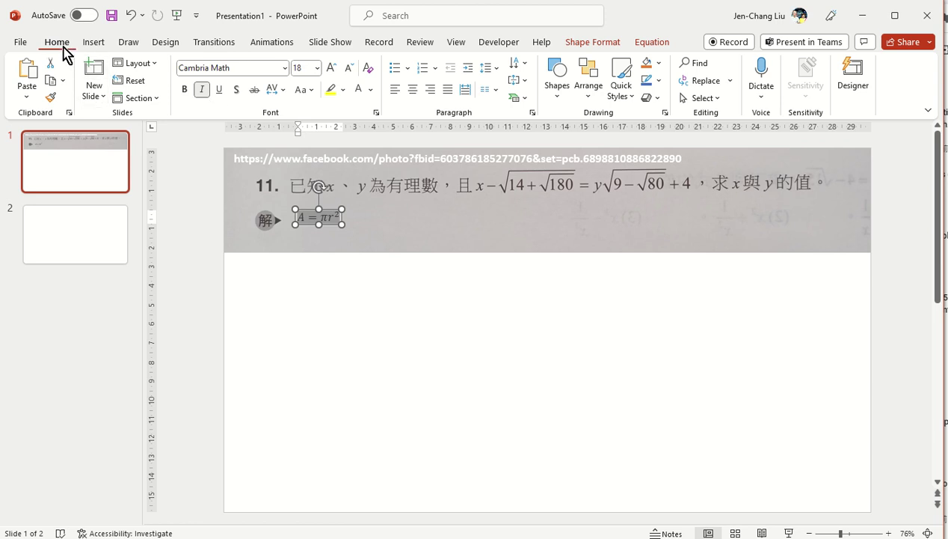
# Set the selected A = πr² equation to 32-point font size.
pyautogui.click(317, 67)
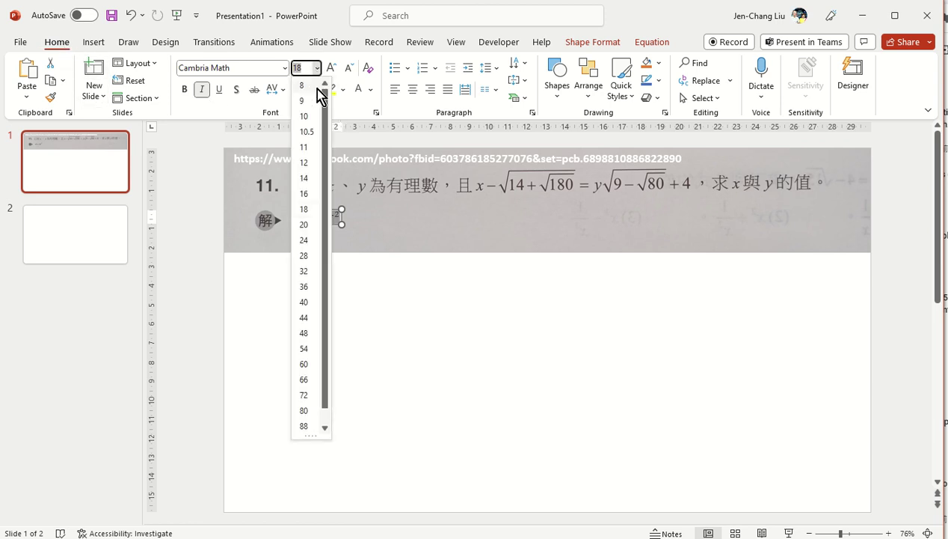
pyautogui.click(307, 272)
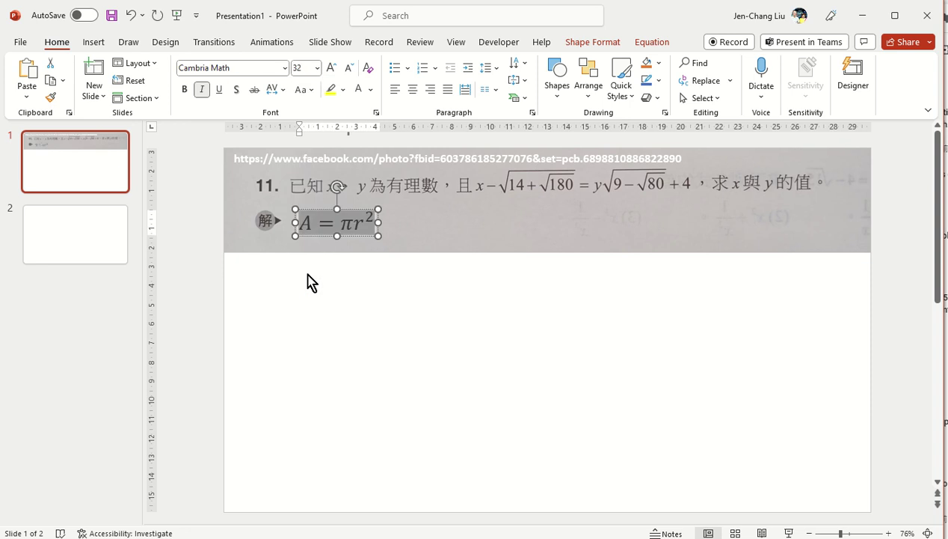
pyautogui.click(319, 204)
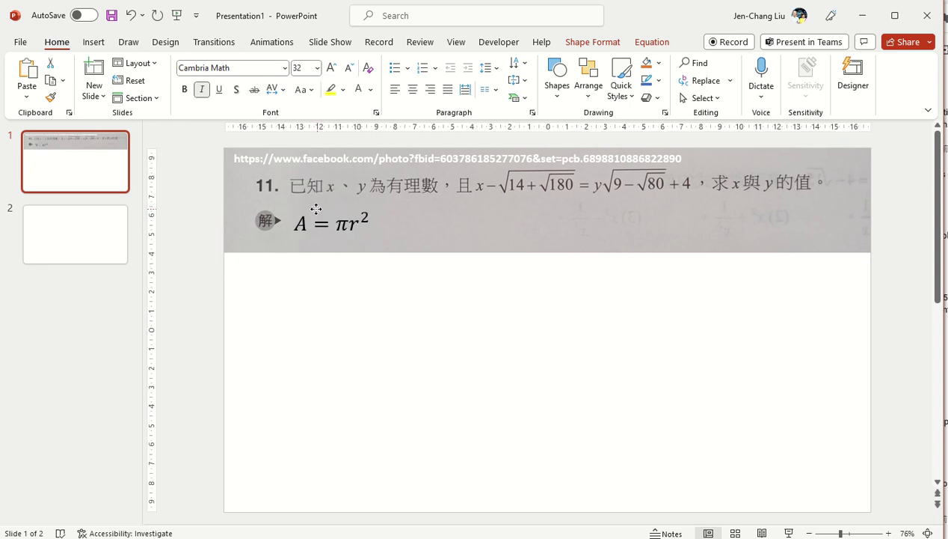
pyautogui.click(319, 207)
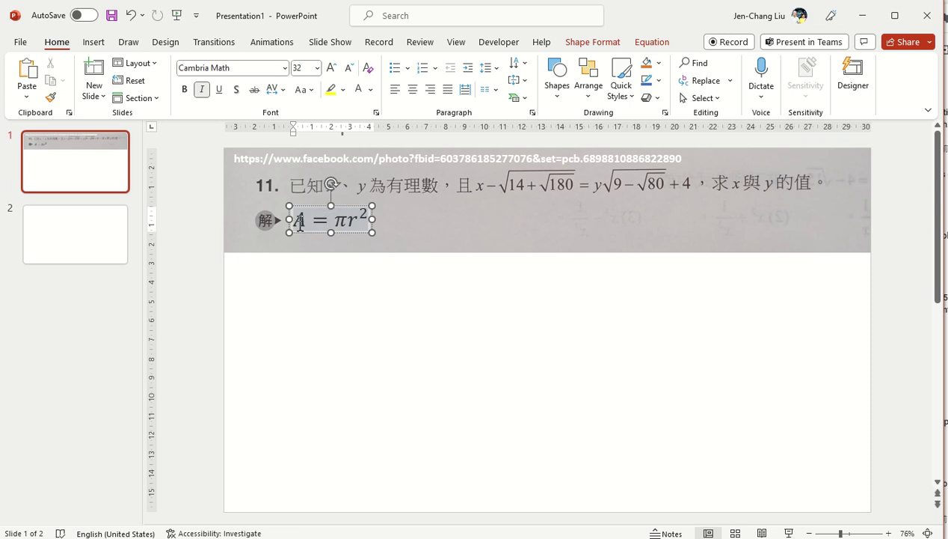
# Replace A with 180, π with 36\times and r² with 5, giving 180 = 36 × 5.
pyautogui.press('Left')
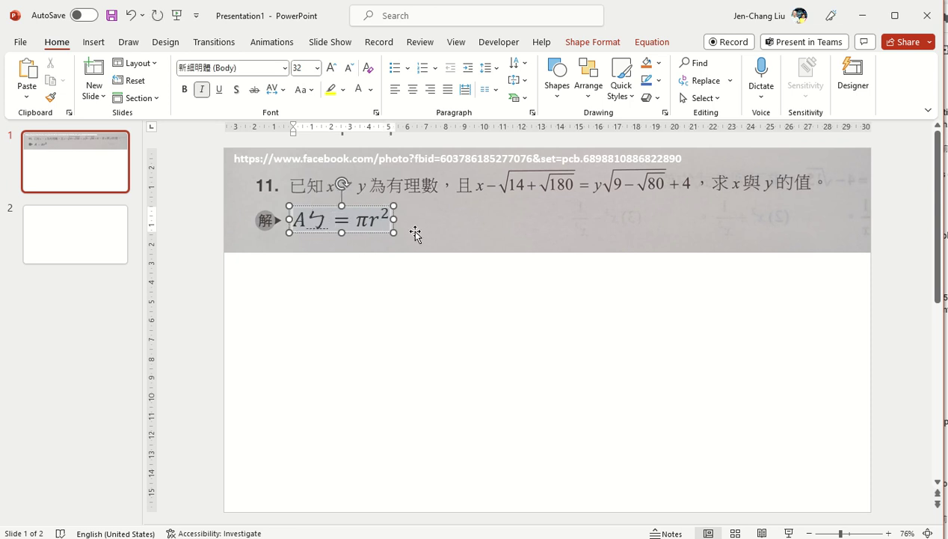
pyautogui.write('180')
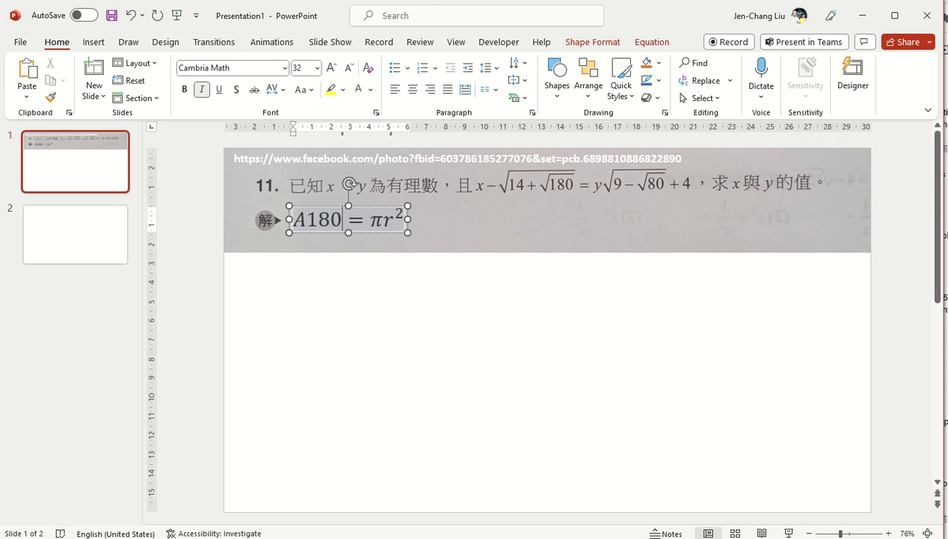
pyautogui.press('Left')
pyautogui.press('Left')
pyautogui.press('Left')
pyautogui.press('BackSpace')
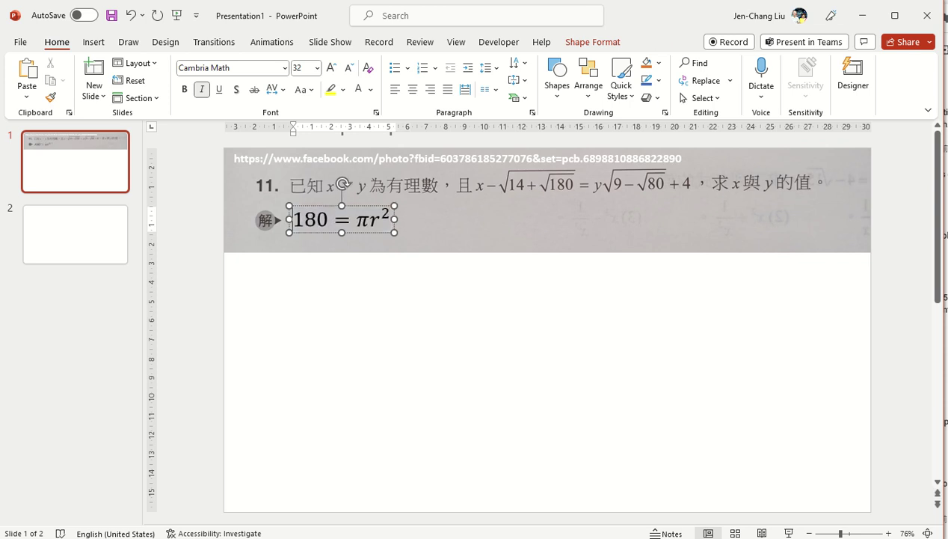
pyautogui.press('Right')
pyautogui.press('Right')
pyautogui.press('Right')
pyautogui.press('Right')
pyautogui.press('Right')
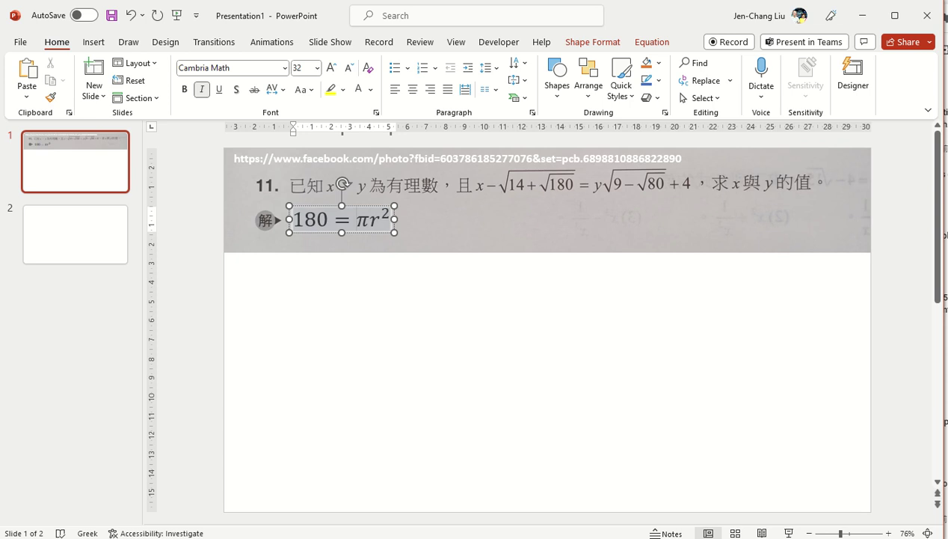
pyautogui.write('36')
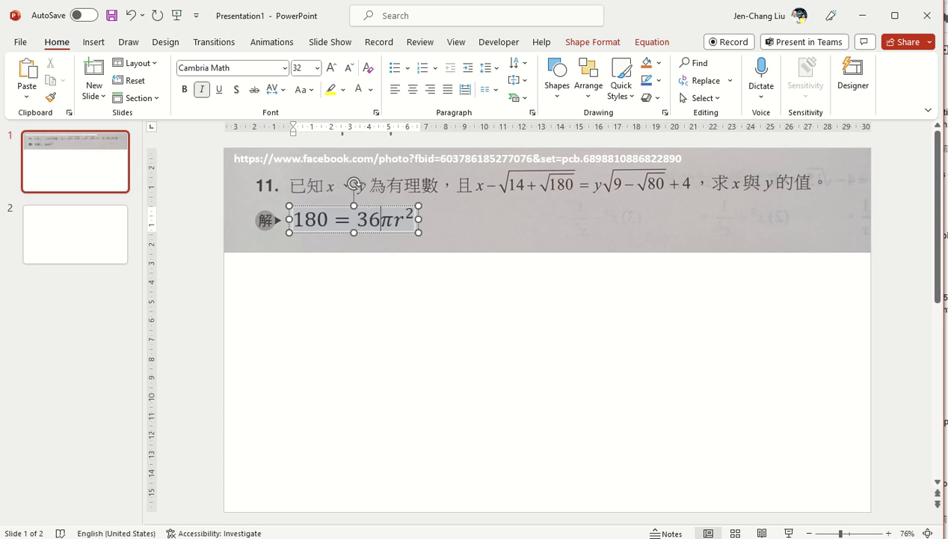
pyautogui.press('BackSpace')
pyautogui.write('6')
pyautogui.write('\\')
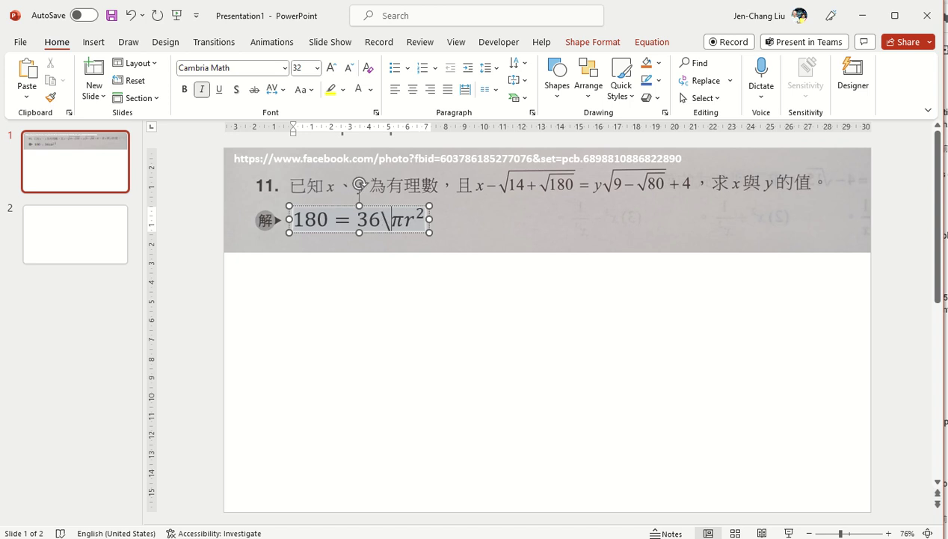
pyautogui.write('times')
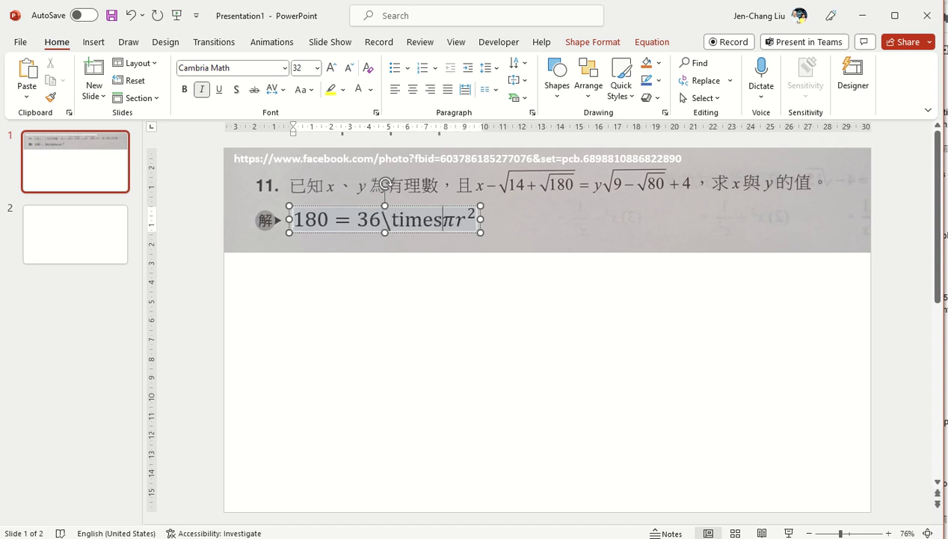
pyautogui.press('Delete')
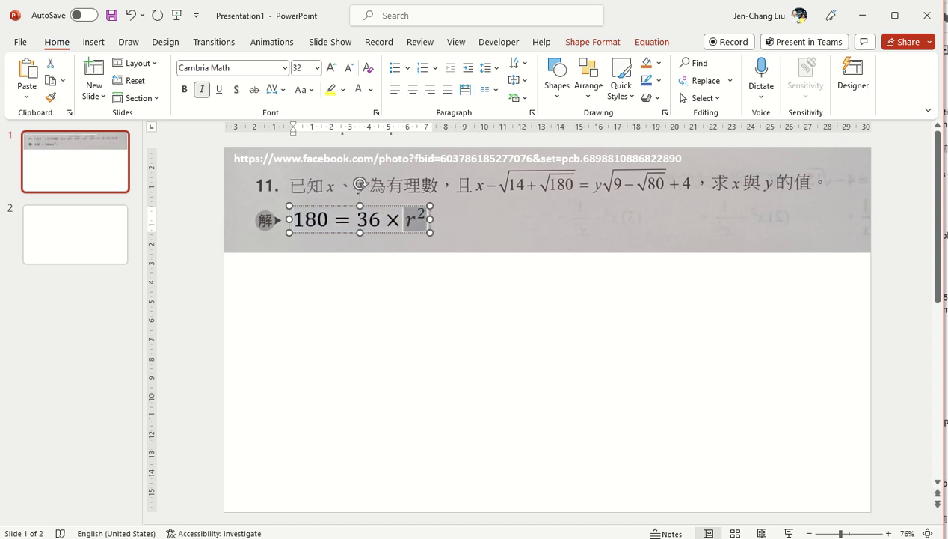
pyautogui.write('5')
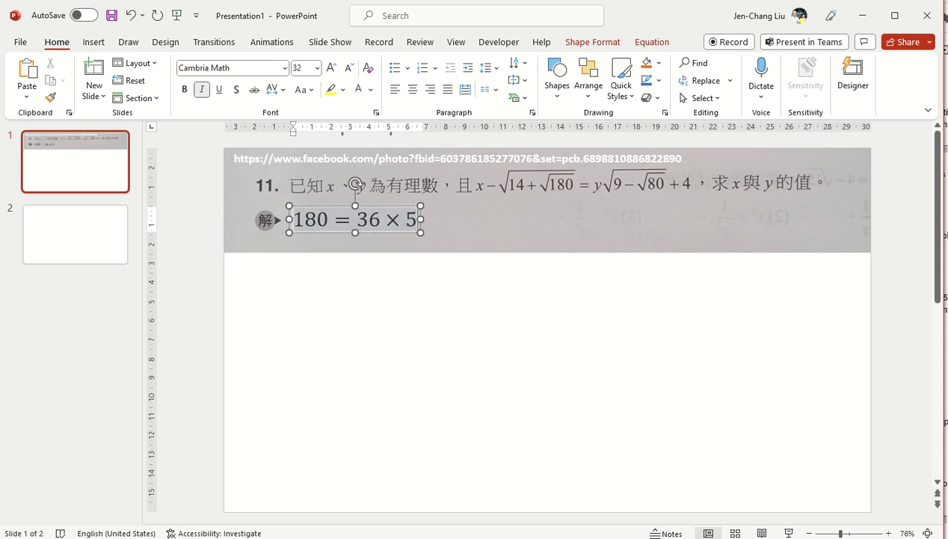
pyautogui.press('Return')
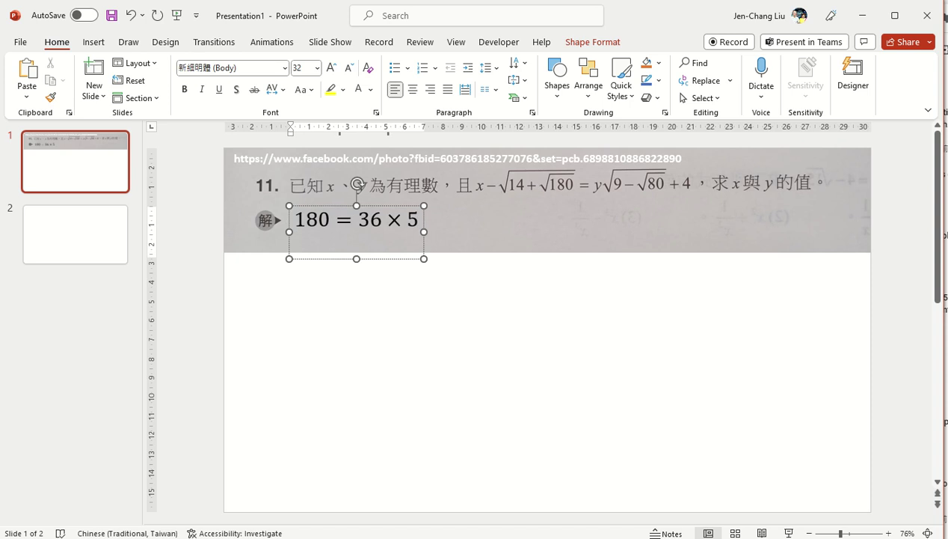
# Paste a copy of the equation as a second line and edit it to 80 = 16 × 5.
pyautogui.press('BackSpace')
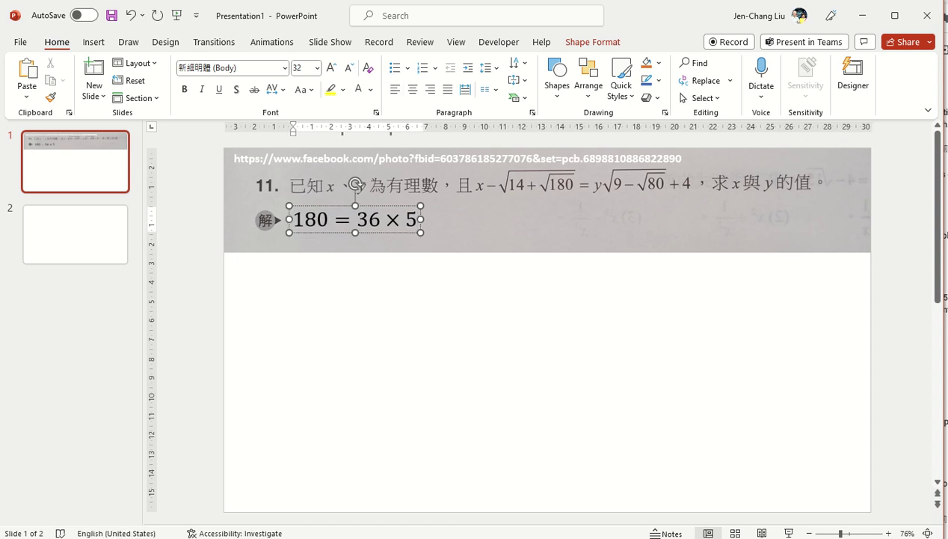
pyautogui.hotkey('ctrl', 'a')
pyautogui.press('Escape')
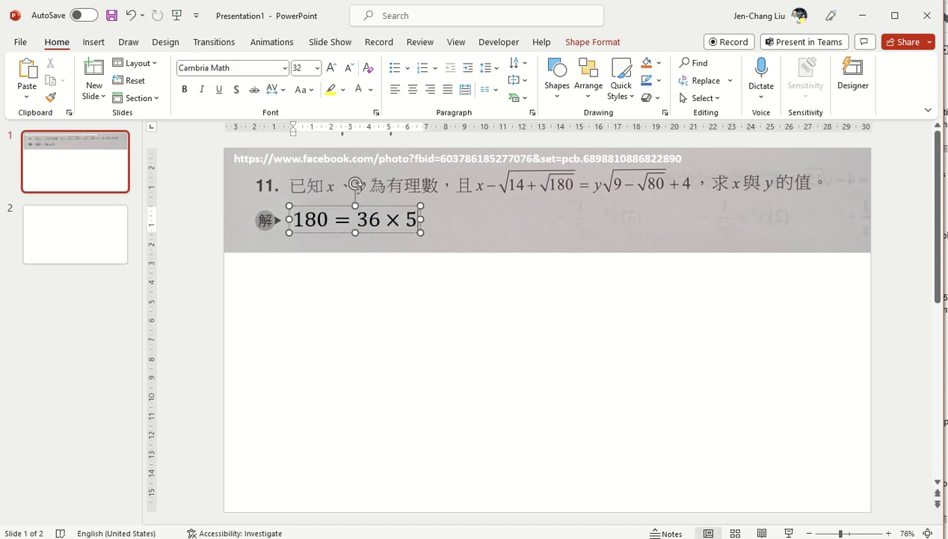
pyautogui.hotkey('ctrl', 'z')
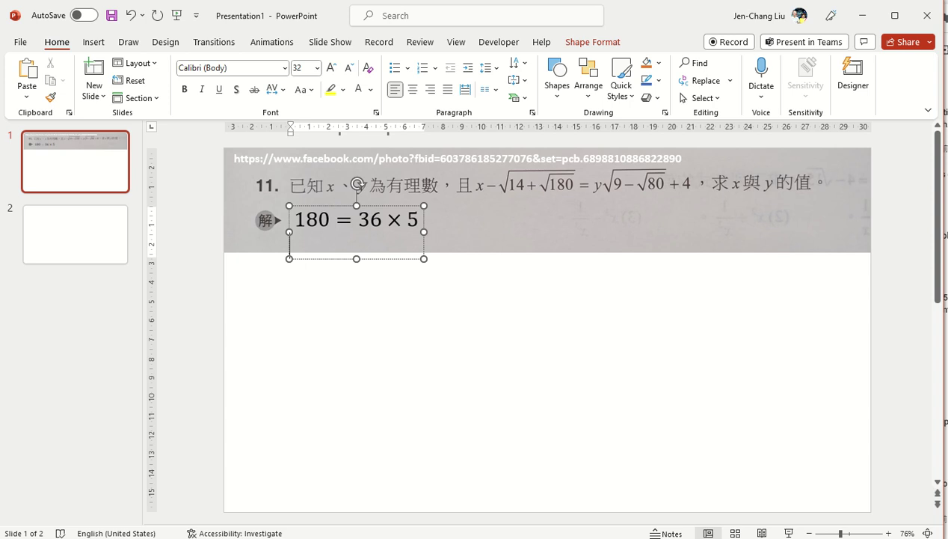
pyautogui.hotkey('ctrl', 'v')
pyautogui.press('BackSpace')
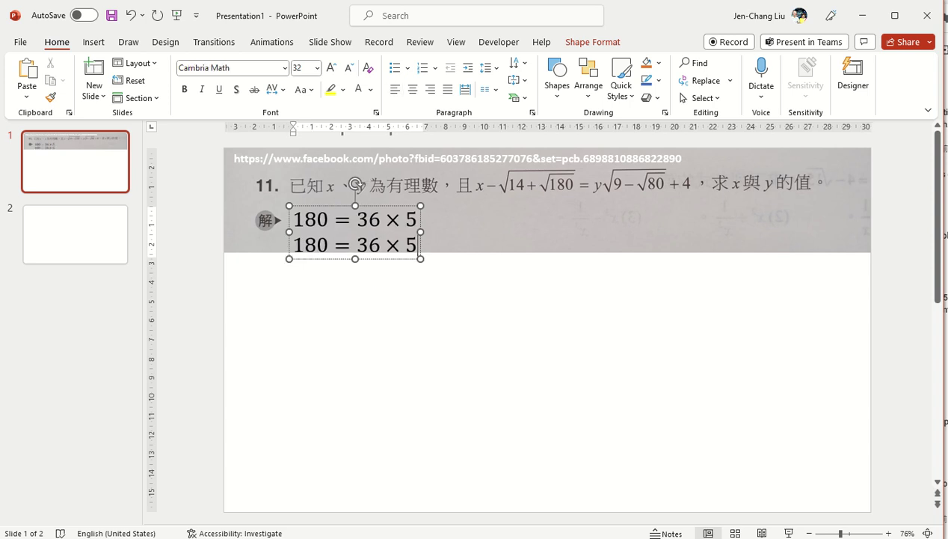
pyautogui.press('Left')
pyautogui.press('Left')
pyautogui.press('Home')
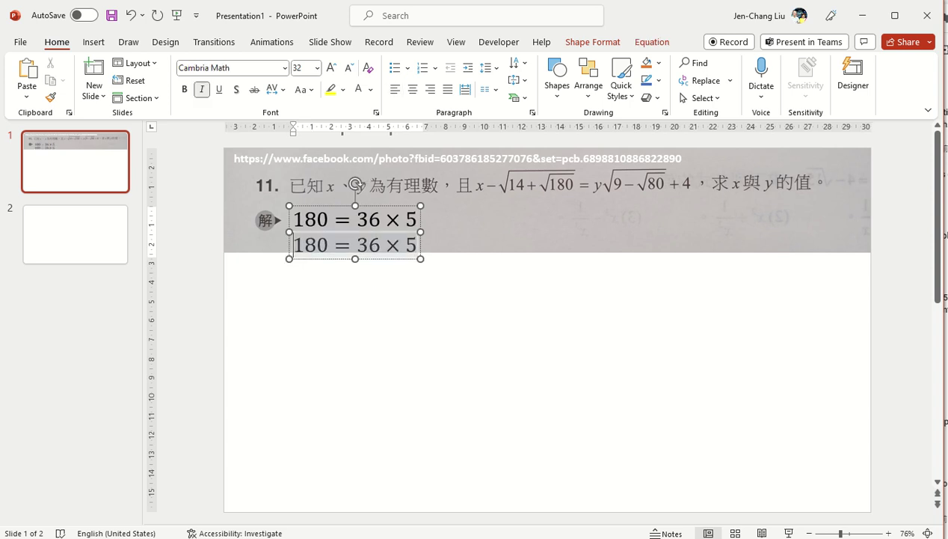
pyautogui.press('Delete')
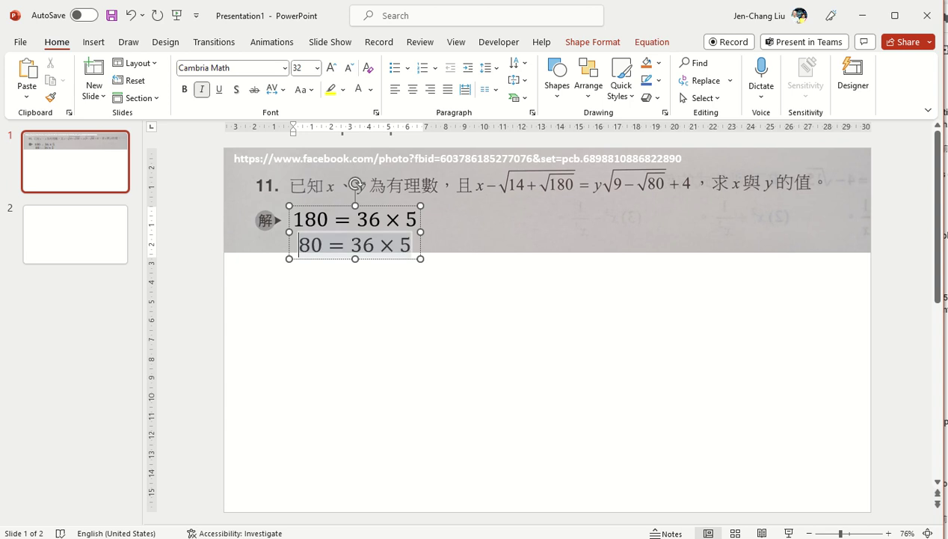
pyautogui.press('Right')
pyautogui.press('Right')
pyautogui.press('Right')
pyautogui.press('Right')
pyautogui.press('Left')
pyautogui.press('Delete')
pyautogui.write('1')
# End the first line with a ⇒ arrow using \Rightarrow.
pyautogui.press('Up')
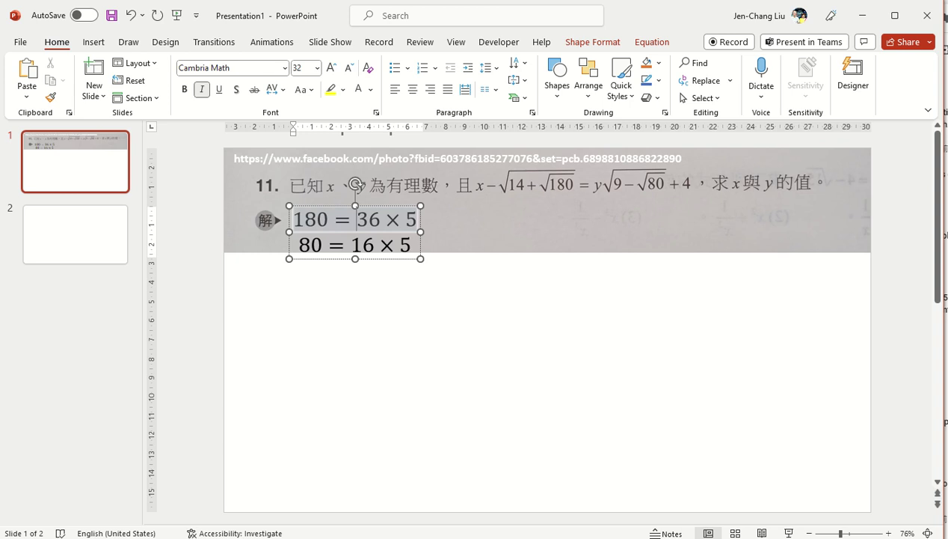
pyautogui.press('Right')
pyautogui.write('\\')
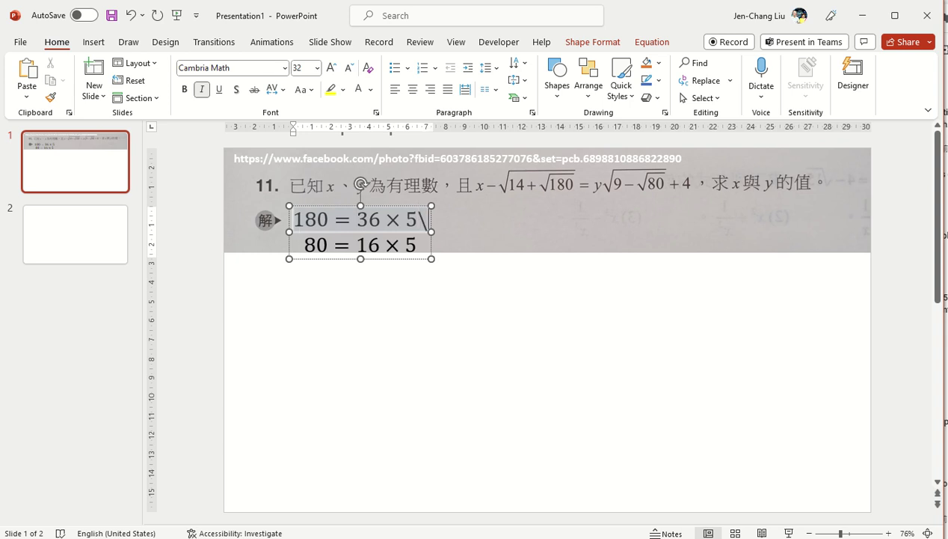
pyautogui.write('righta')
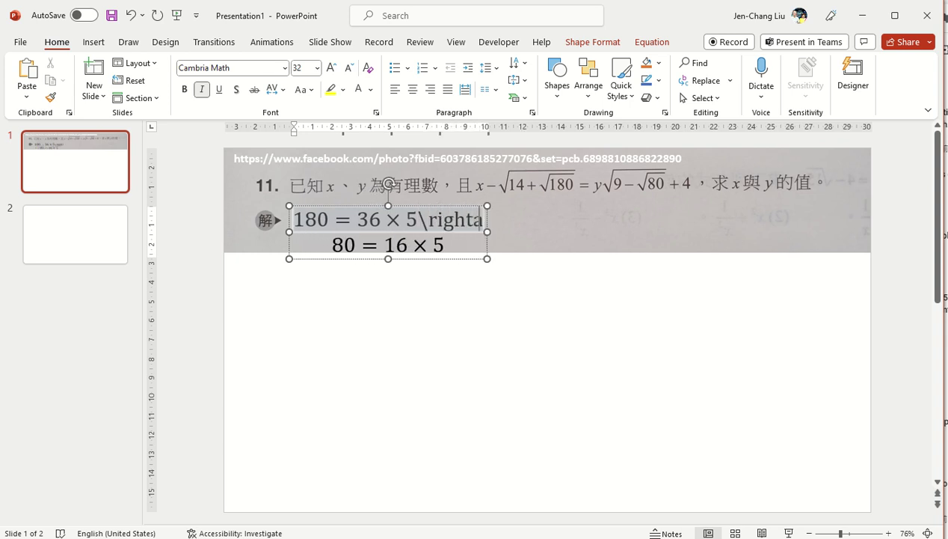
pyautogui.write('r')
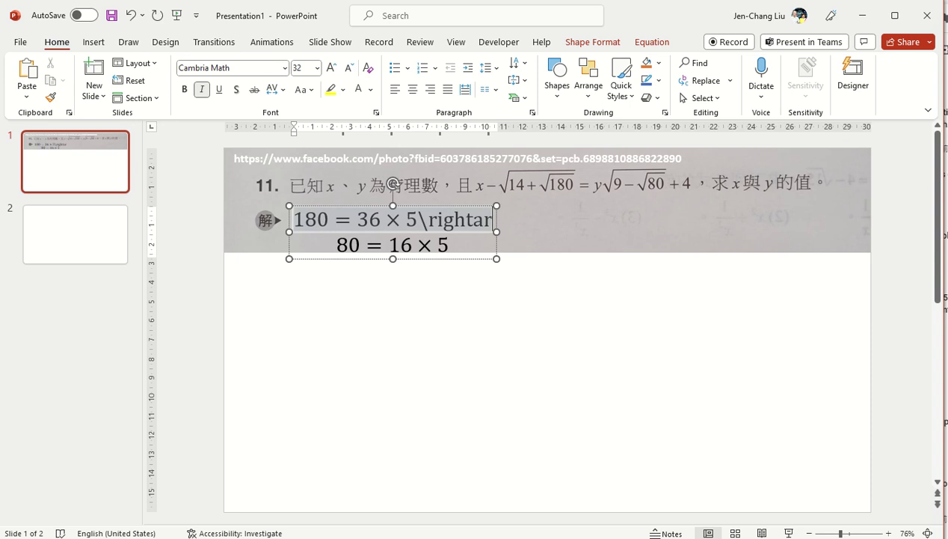
pyautogui.write('row')
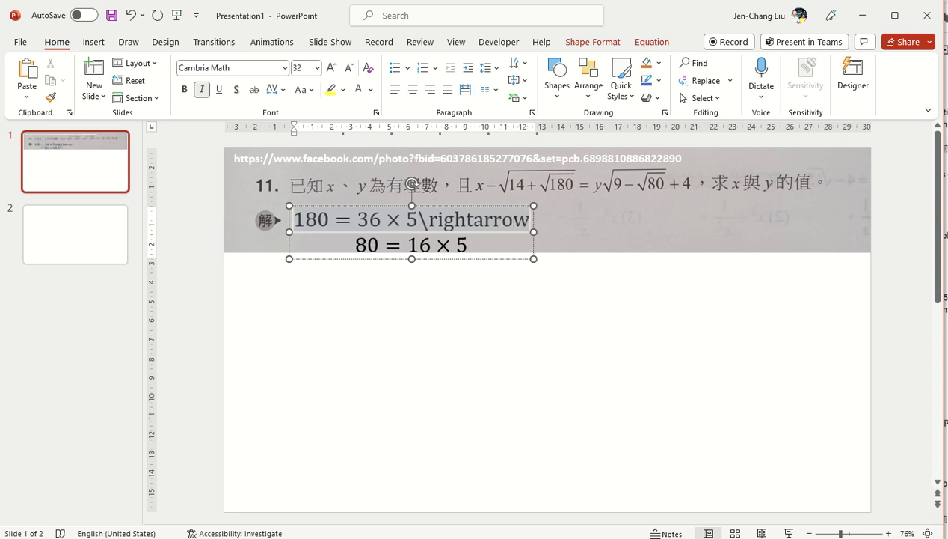
pyautogui.press('Left')
pyautogui.press('Left')
pyautogui.press('Left')
pyautogui.press('Left')
pyautogui.press('Left')
pyautogui.press('Right')
pyautogui.press('Delete')
pyautogui.write('R')
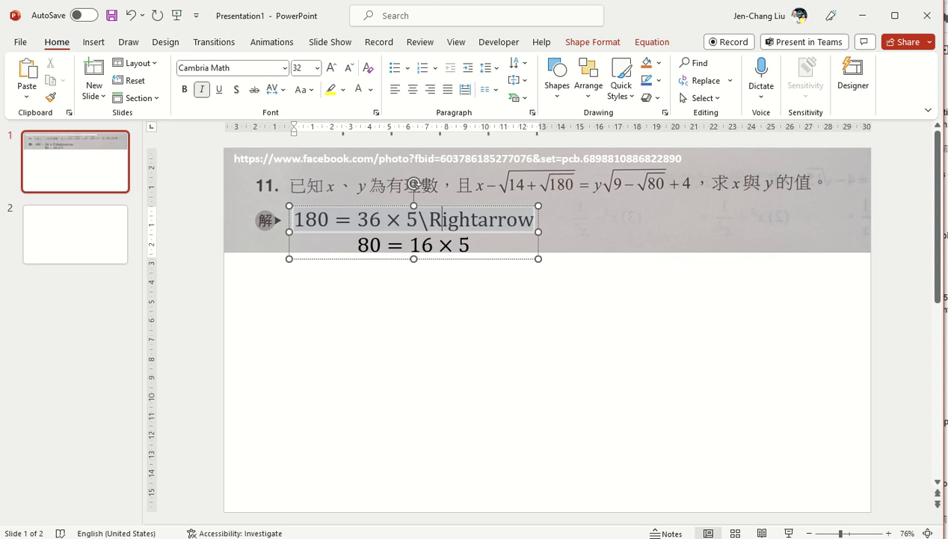
pyautogui.press('End')
pyautogui.press('space')
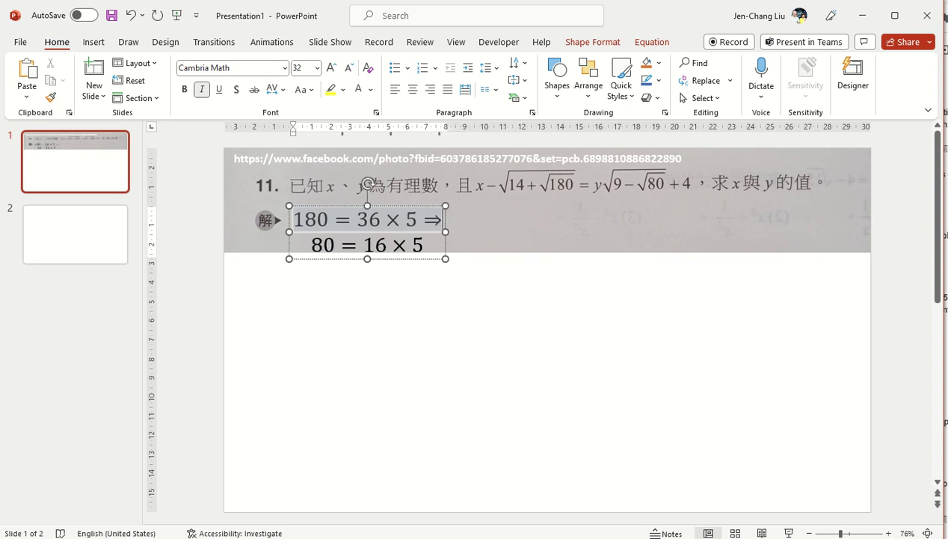
# Open the full Basic Maths symbol gallery for the equation.
pyautogui.click(96, 43)
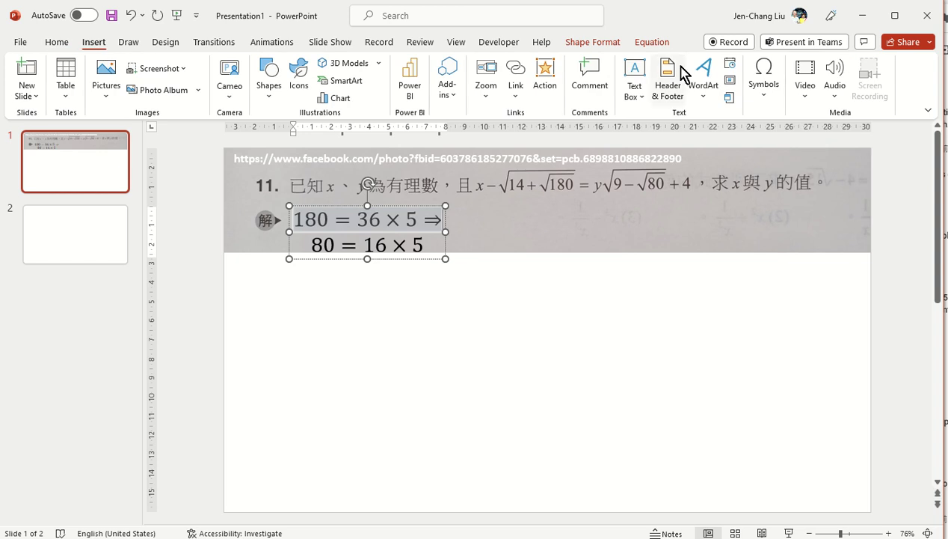
pyautogui.click(653, 44)
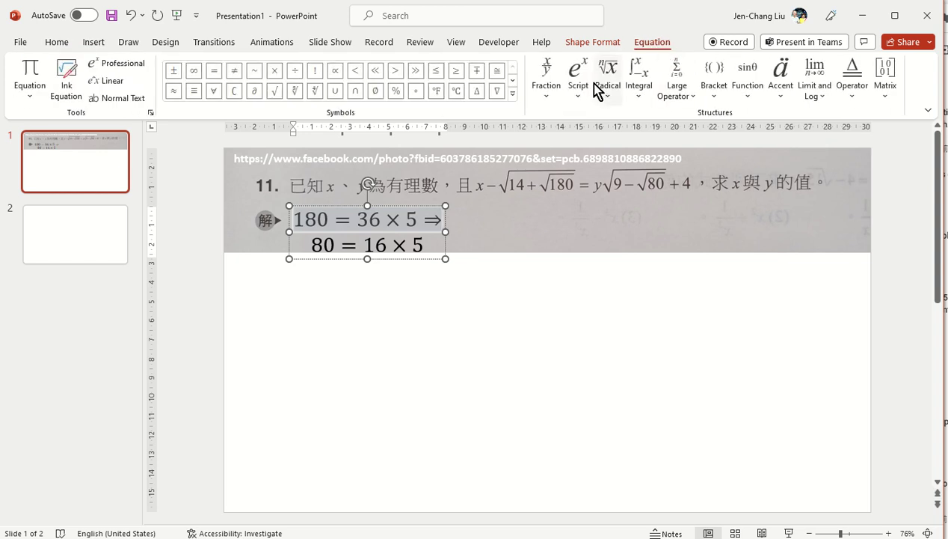
pyautogui.click(512, 93)
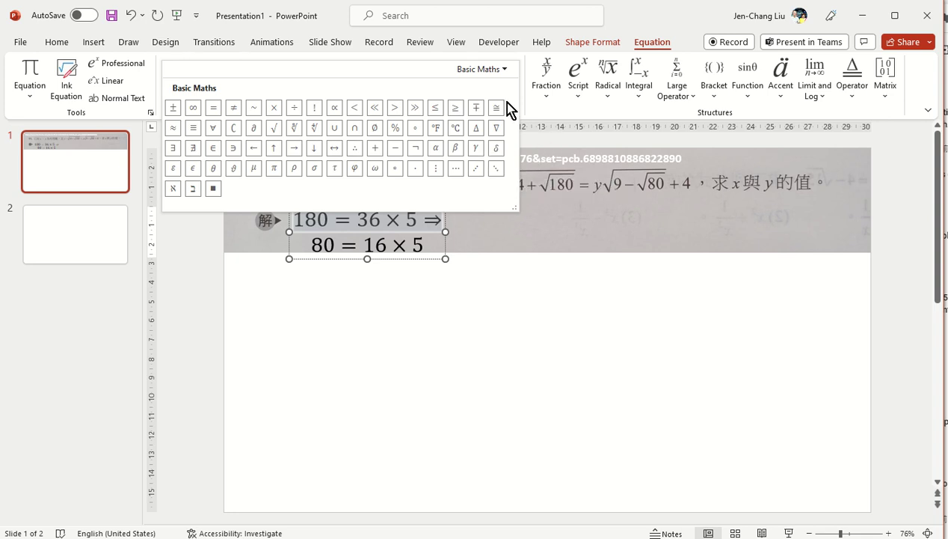
# Insert a Long Right Double Arrow ⟹ from the Arrows category into the first line.
pyautogui.click(505, 69)
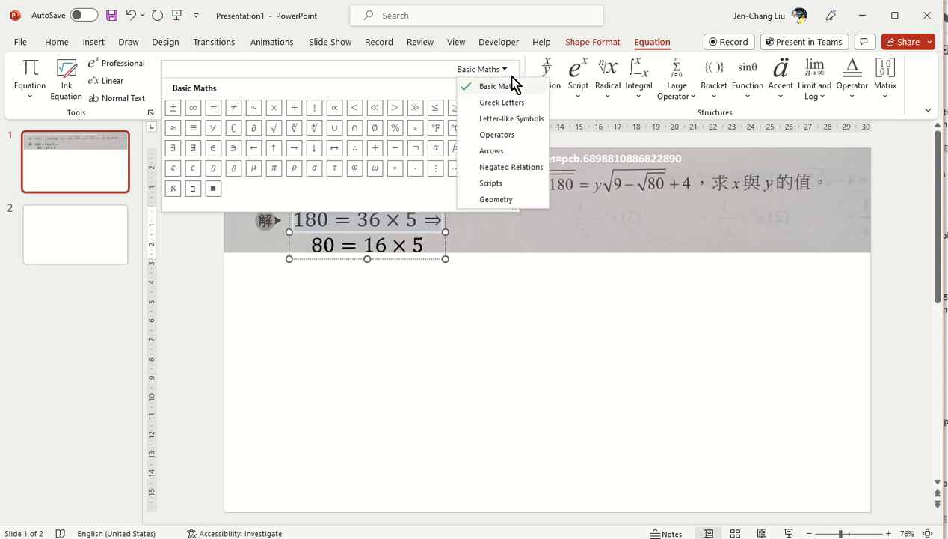
pyautogui.click(498, 150)
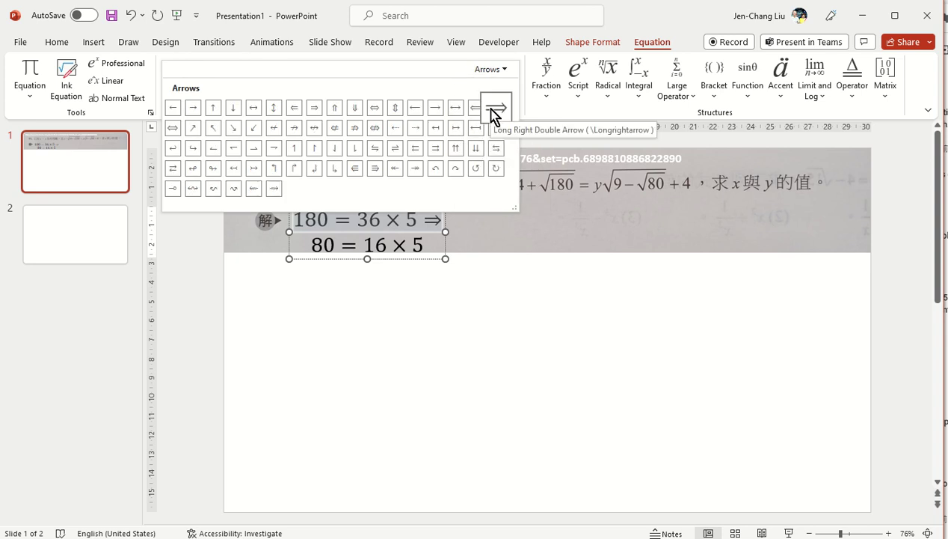
pyautogui.click(494, 108)
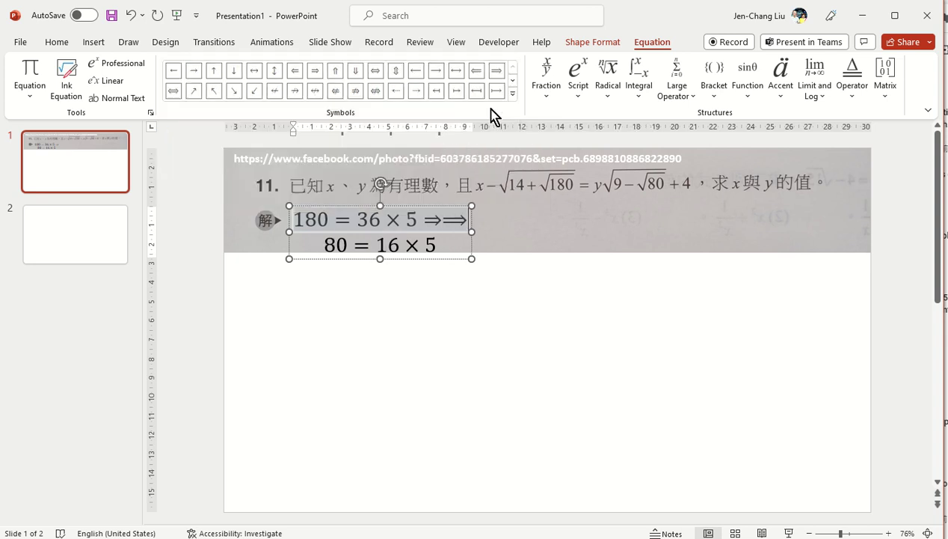
pyautogui.click(421, 219)
# Remove the short ⇒ and duplicate arrows so line one reads 180 = 36 × 5 ⟹.
pyautogui.press('Delete')
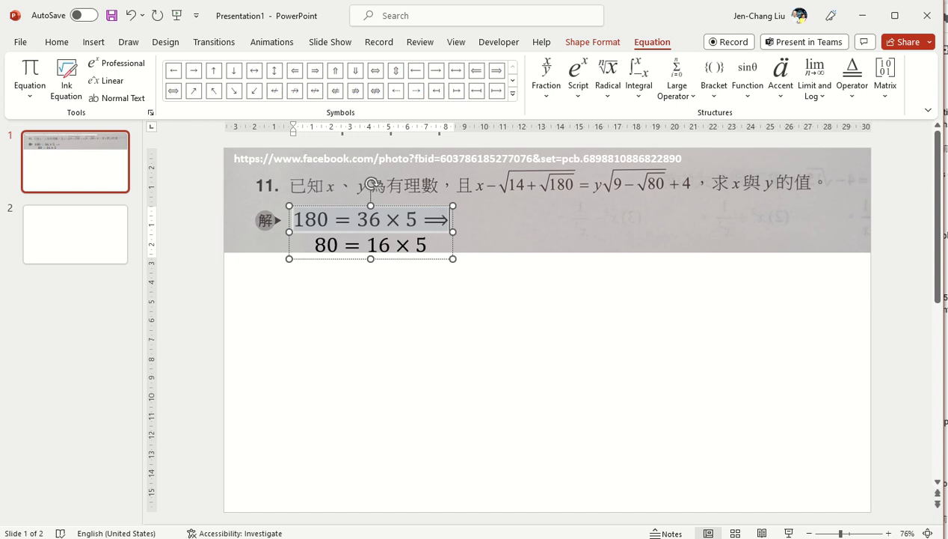
pyautogui.write(' \\')
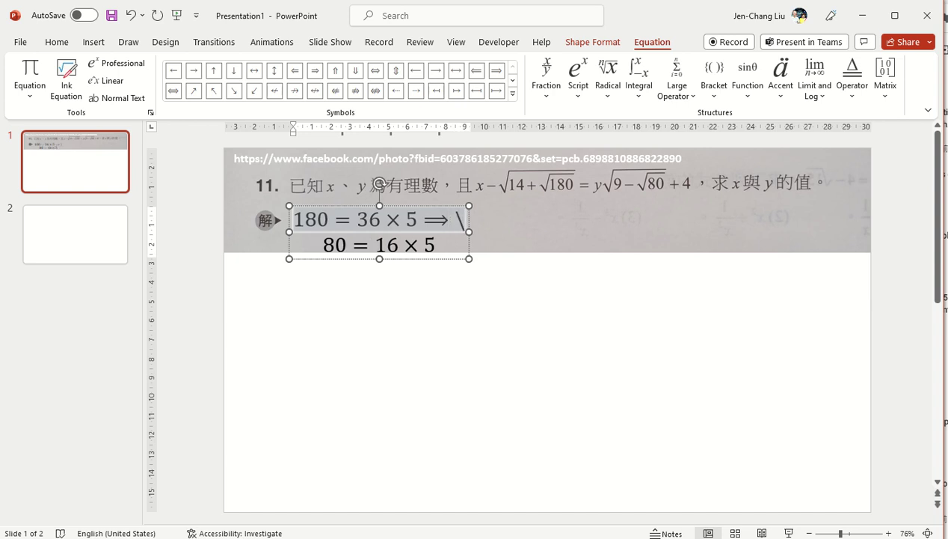
pyautogui.press('BackSpace')
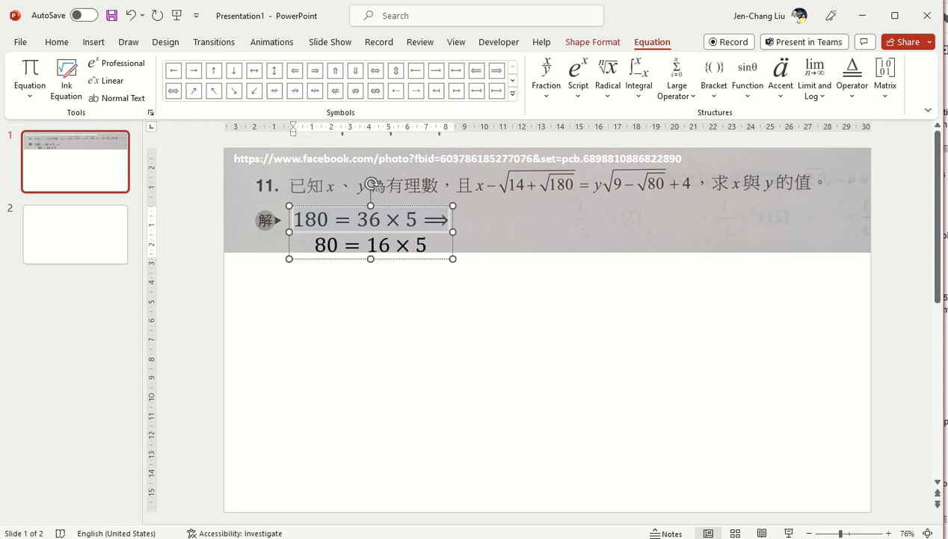
pyautogui.write(' \\')
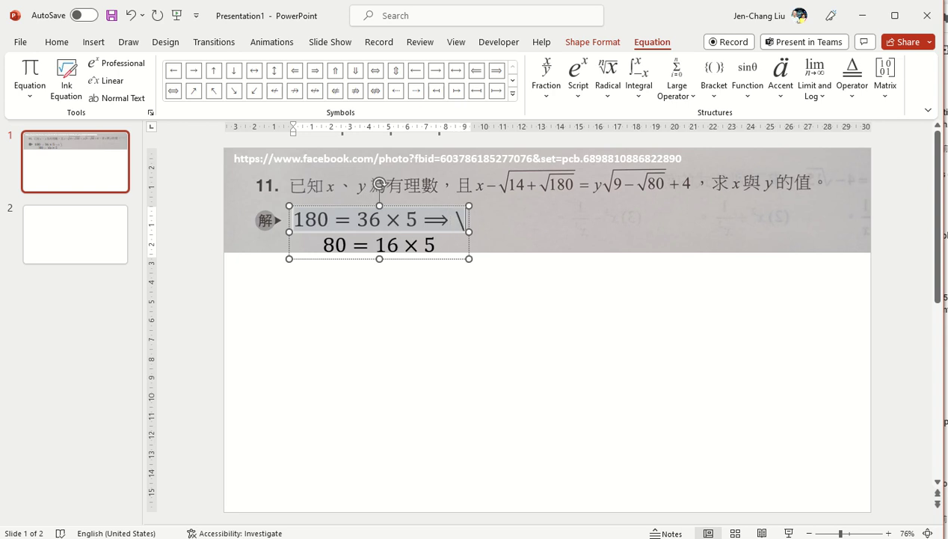
pyautogui.write('Long')
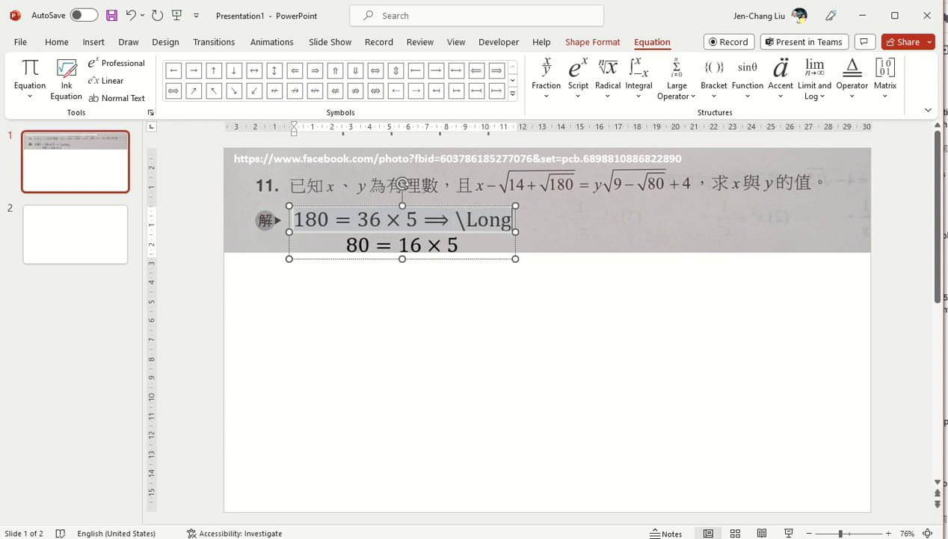
pyautogui.write('rightarr')
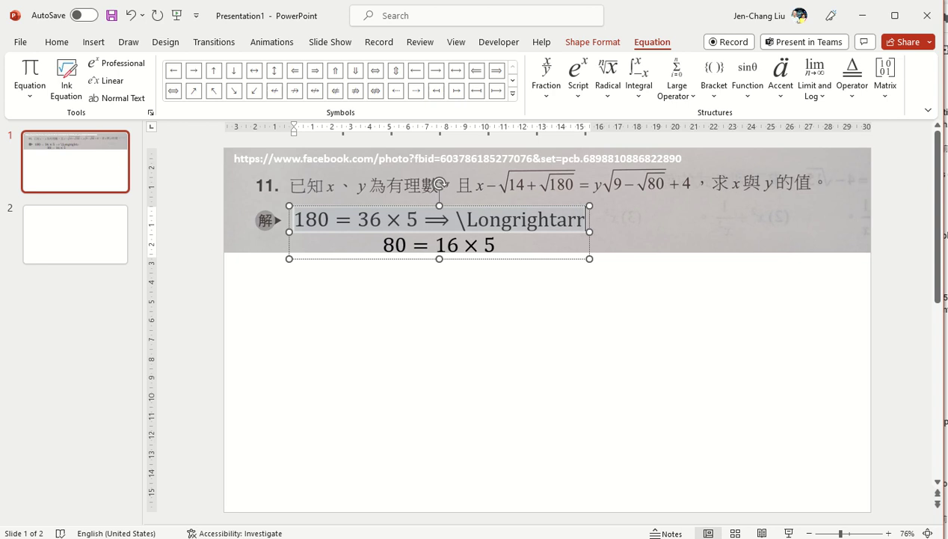
pyautogui.write('ow')
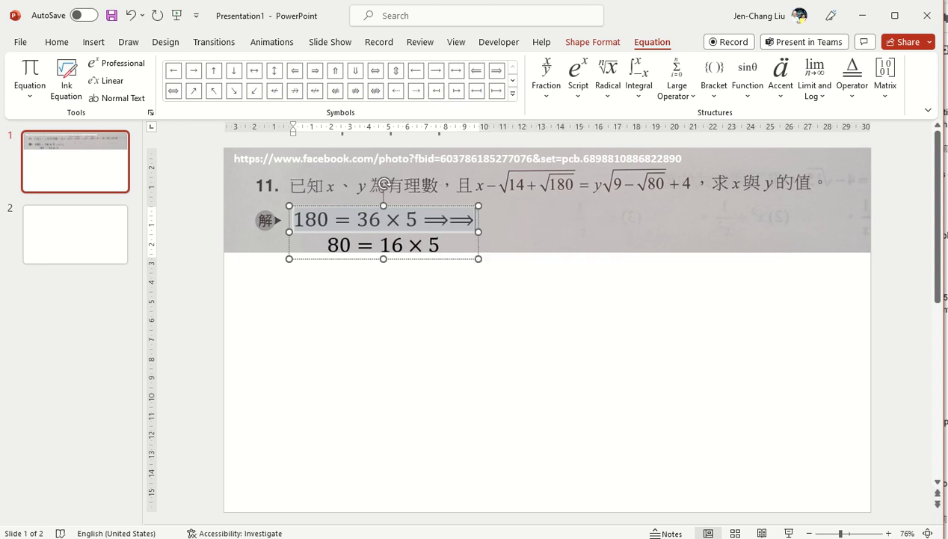
pyautogui.click(404, 219)
pyautogui.press('BackSpace')
pyautogui.hotkey('shift', 'Right')
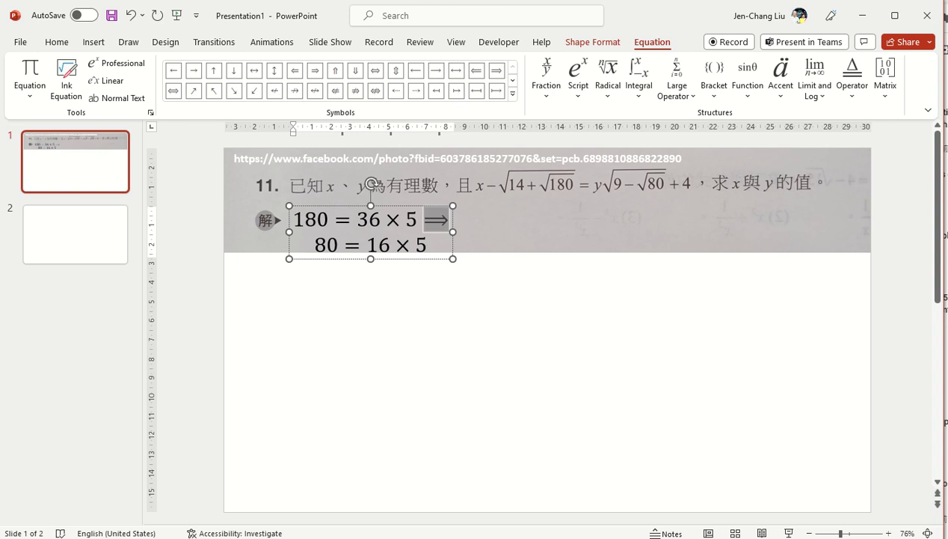
pyautogui.click(449, 220)
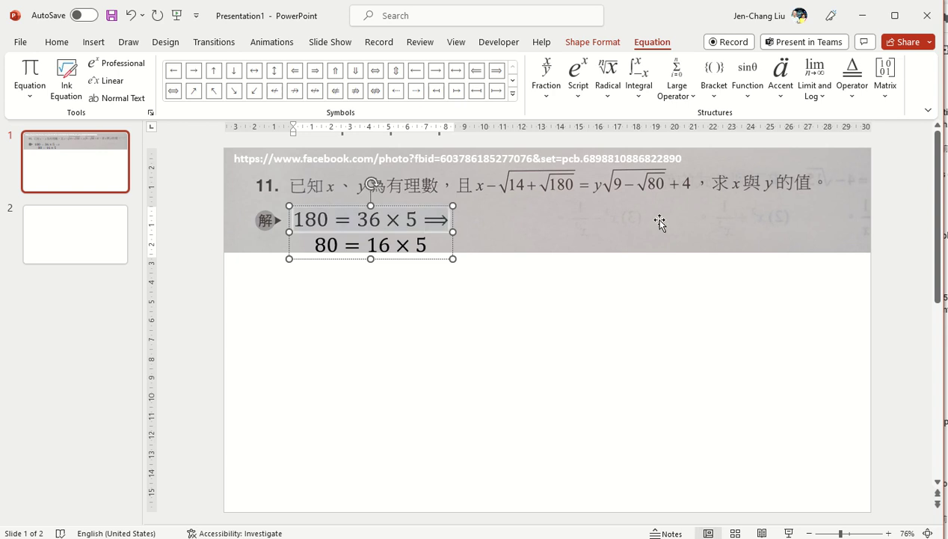
# Left-align both equation lines, 80 = 16 × 5 and 180 = 36 × 5 ⟹.
pyautogui.tripleClick(430, 244)
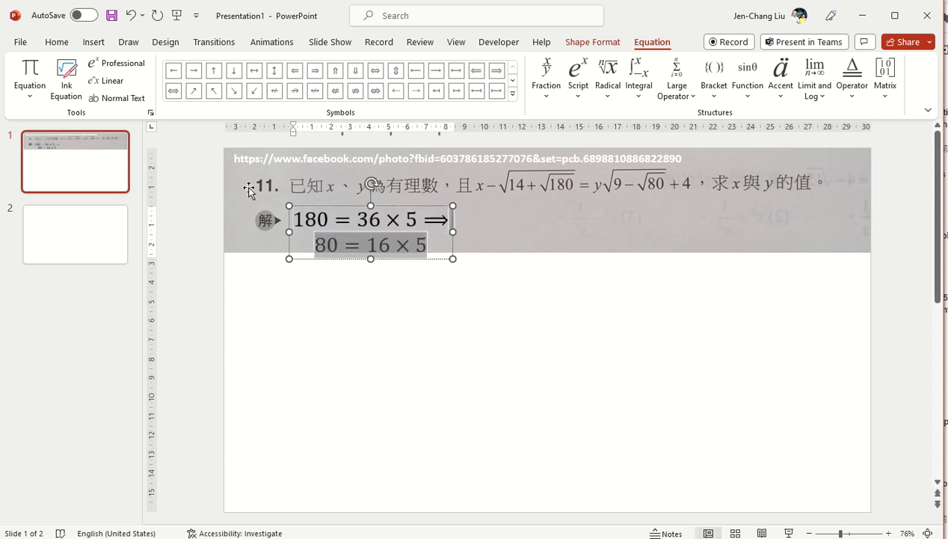
pyautogui.click(58, 45)
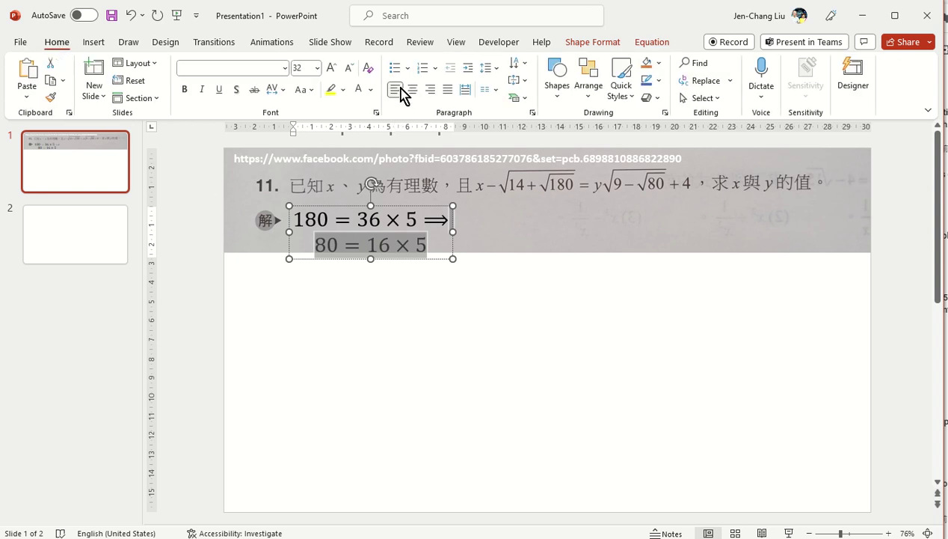
pyautogui.click(432, 247)
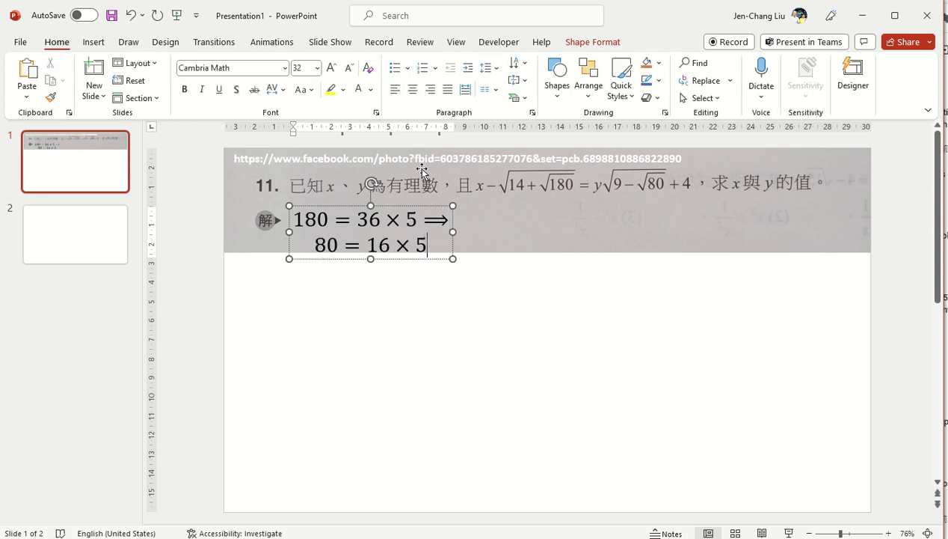
pyautogui.click(395, 91)
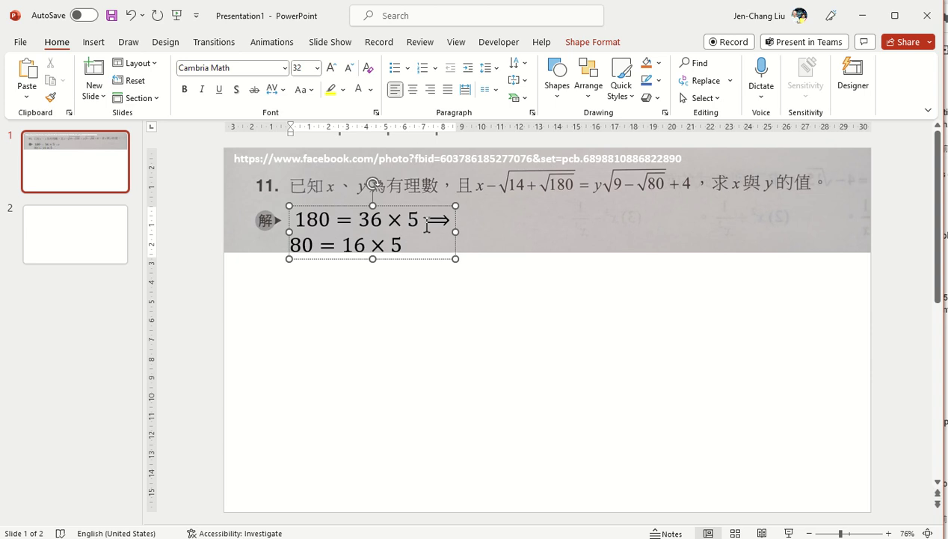
pyautogui.click(421, 220)
pyautogui.click(395, 89)
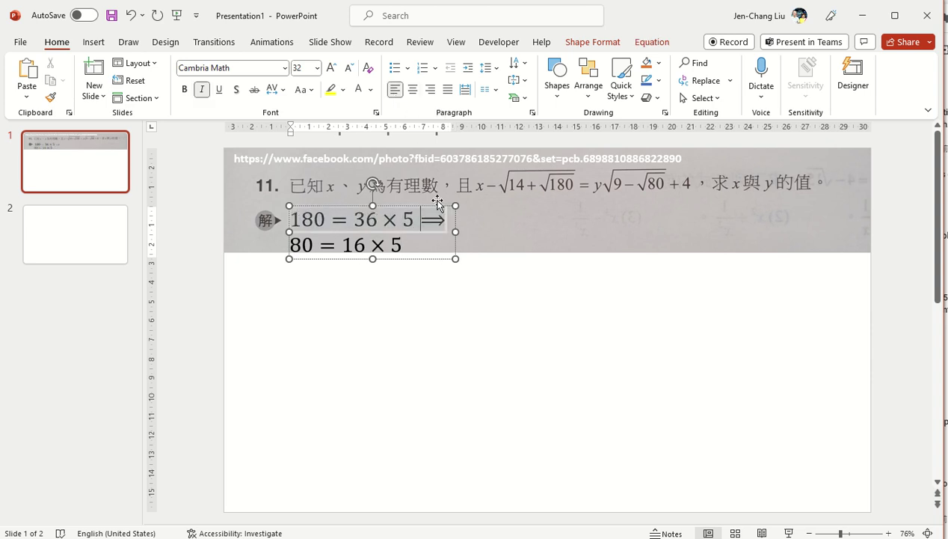
pyautogui.click(449, 219)
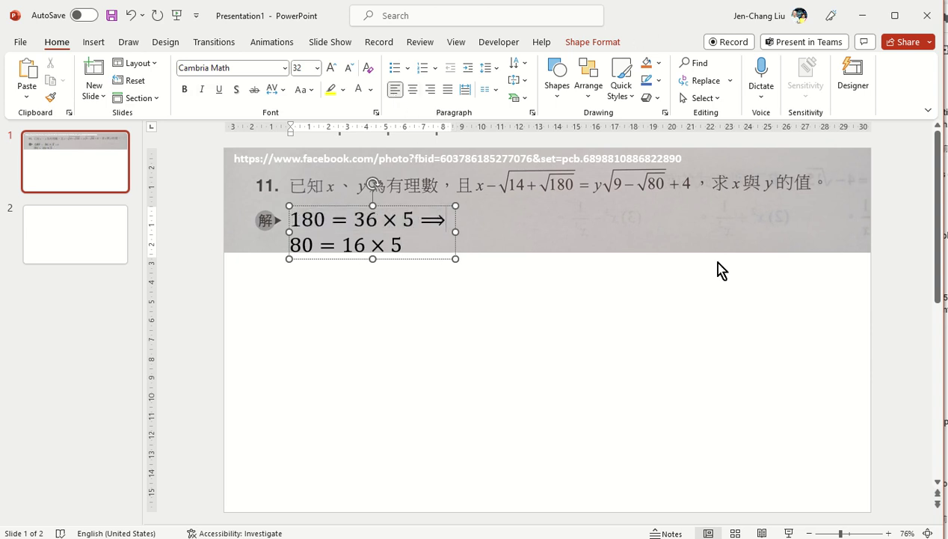
pyautogui.press('Left')
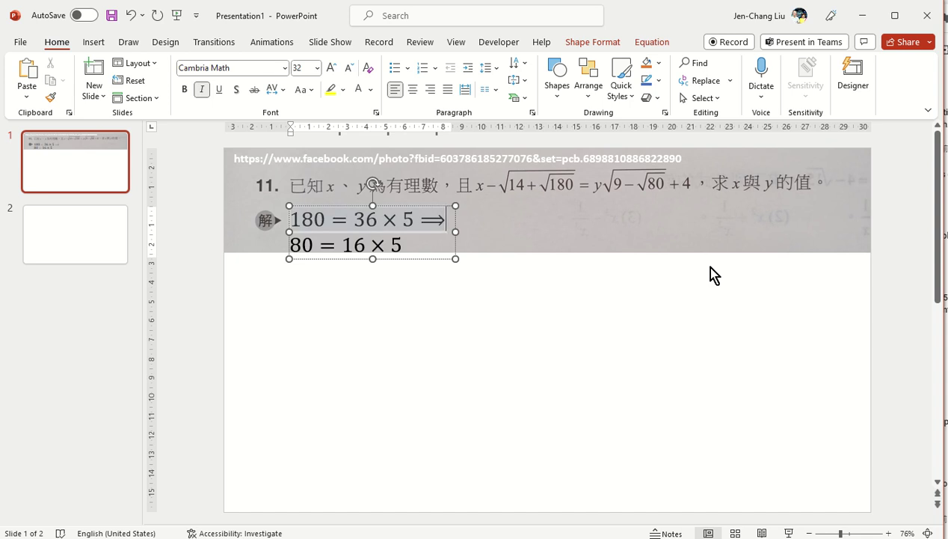
pyautogui.write('1')
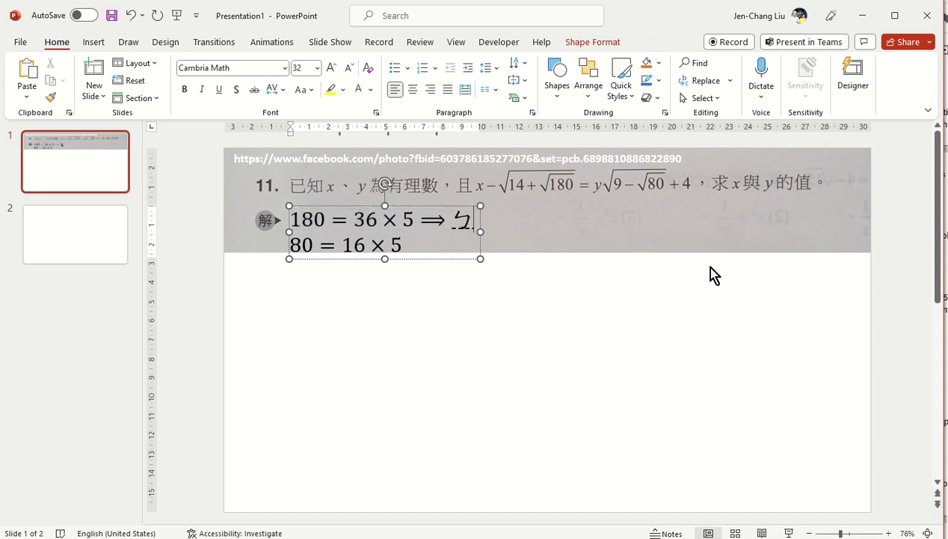
pyautogui.write('4')
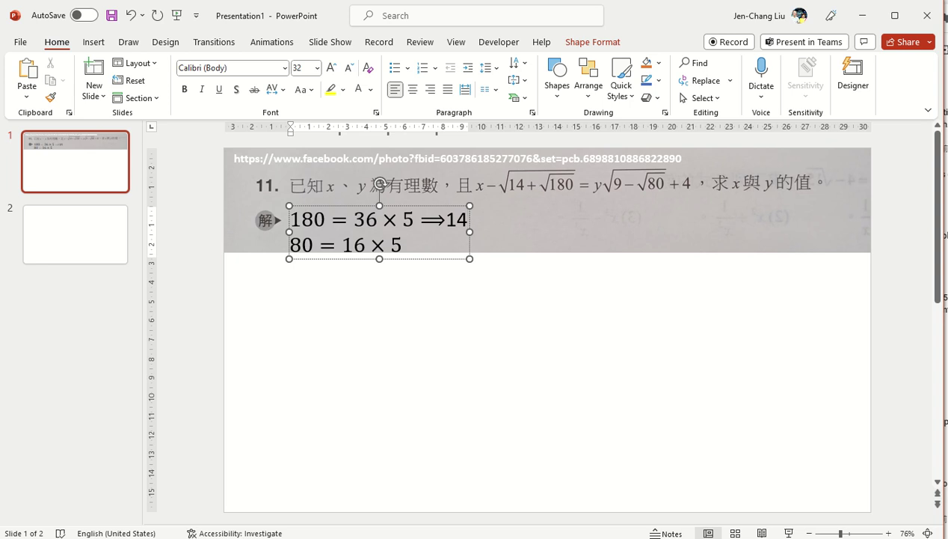
pyautogui.press('BackSpace')
pyautogui.press('BackSpace')
pyautogui.write('\\')
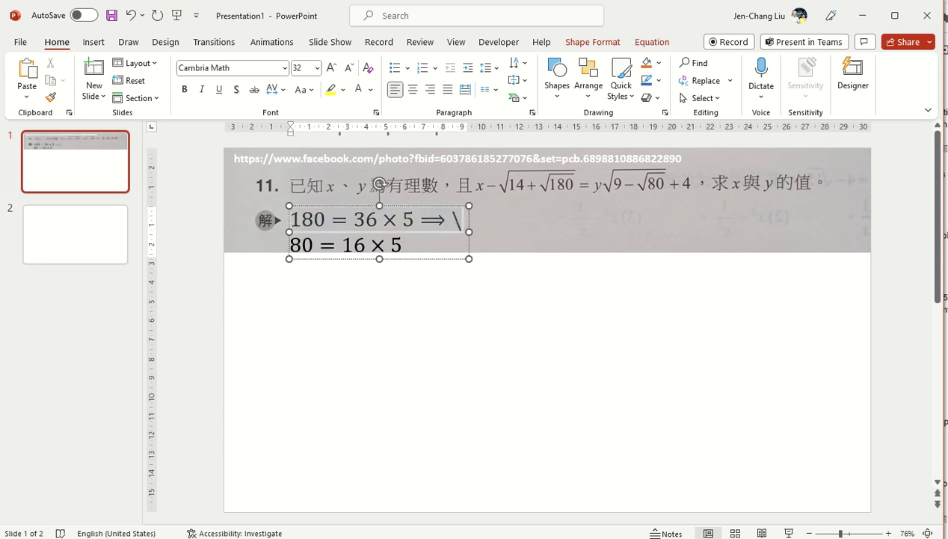
pyautogui.write('sqrt')
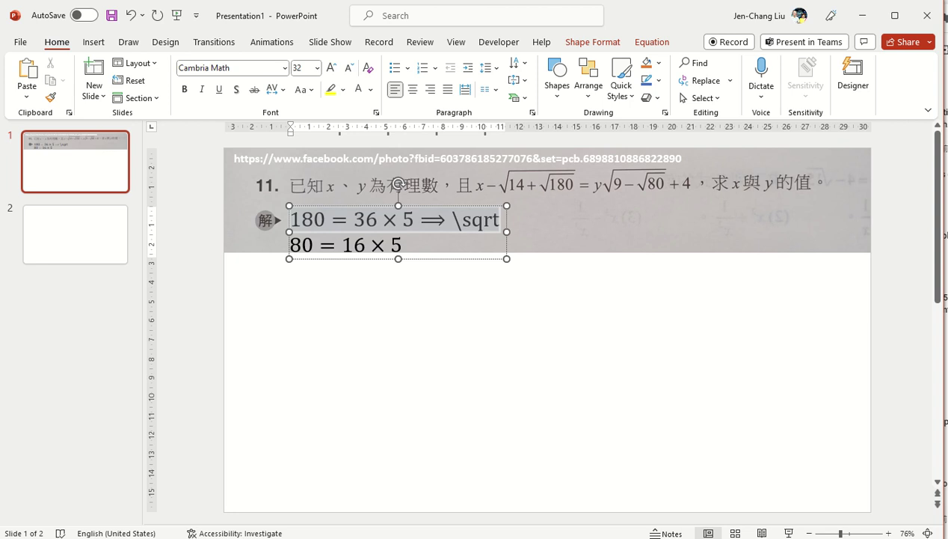
pyautogui.write('{1')
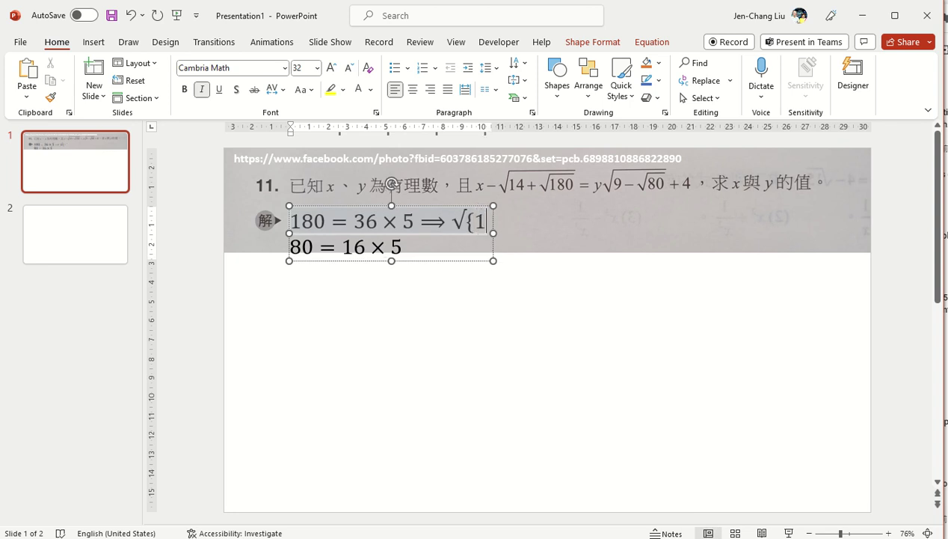
pyautogui.write('4}')
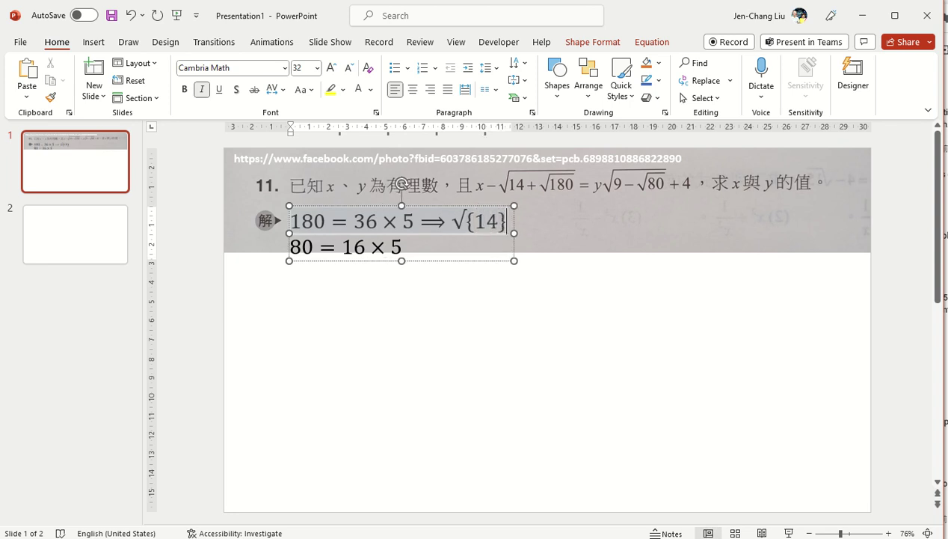
pyautogui.click(474, 220)
pyautogui.hotkey('shift', 'End')
pyautogui.press('Delete')
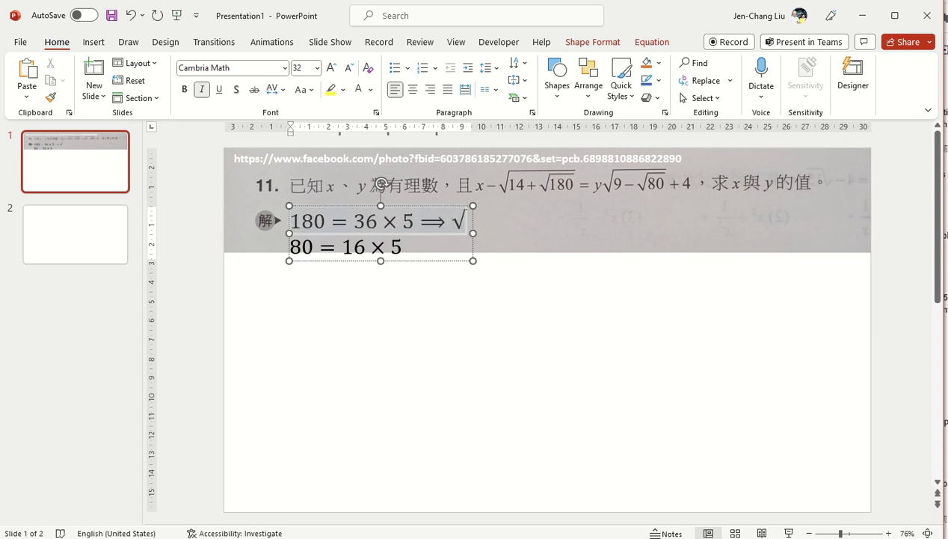
pyautogui.press('BackSpace')
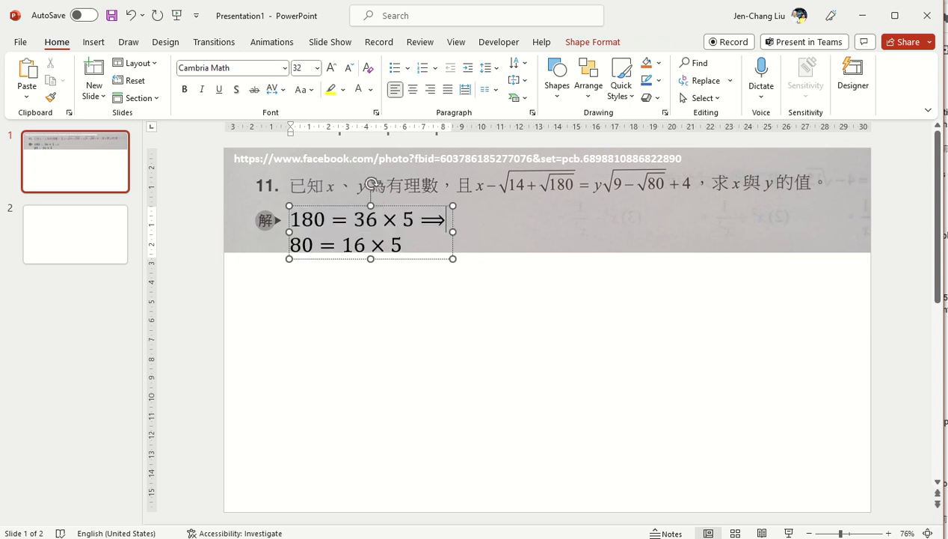
pyautogui.write('\\')
pyautogui.press('BackSpace')
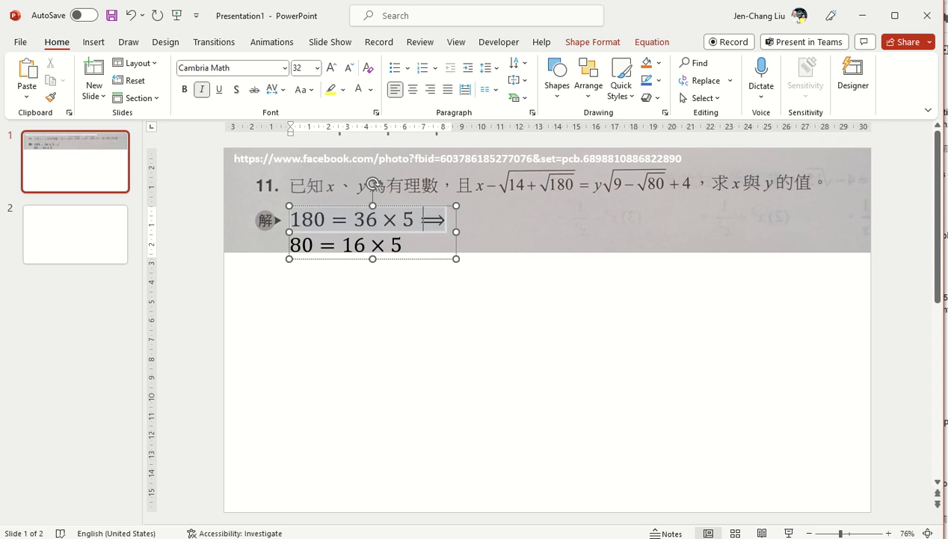
pyautogui.write(' \\')
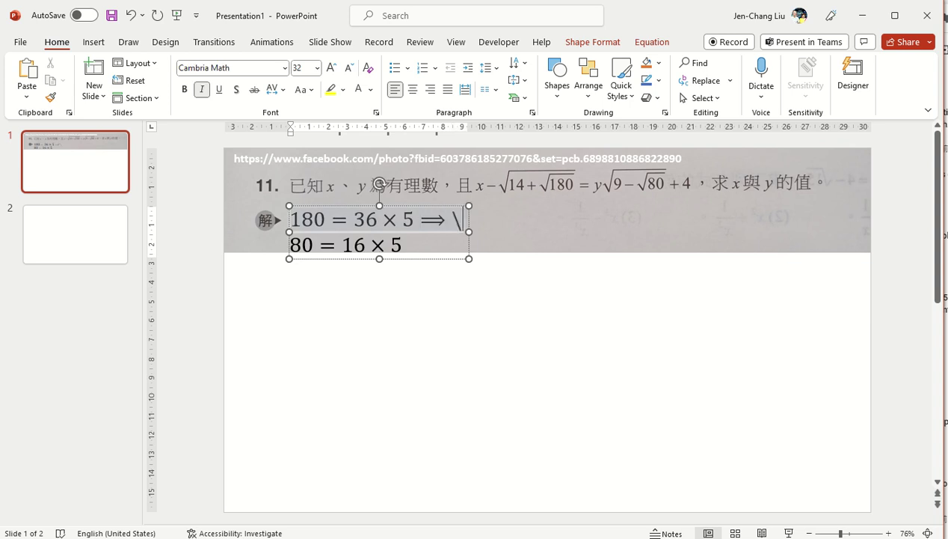
pyautogui.write('sqrt')
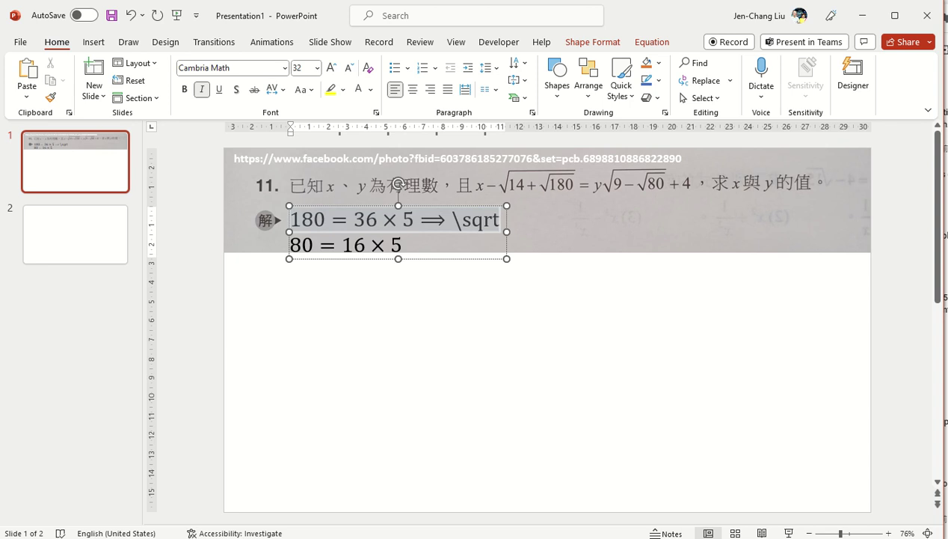
pyautogui.write('{')
pyautogui.press('BackSpace')
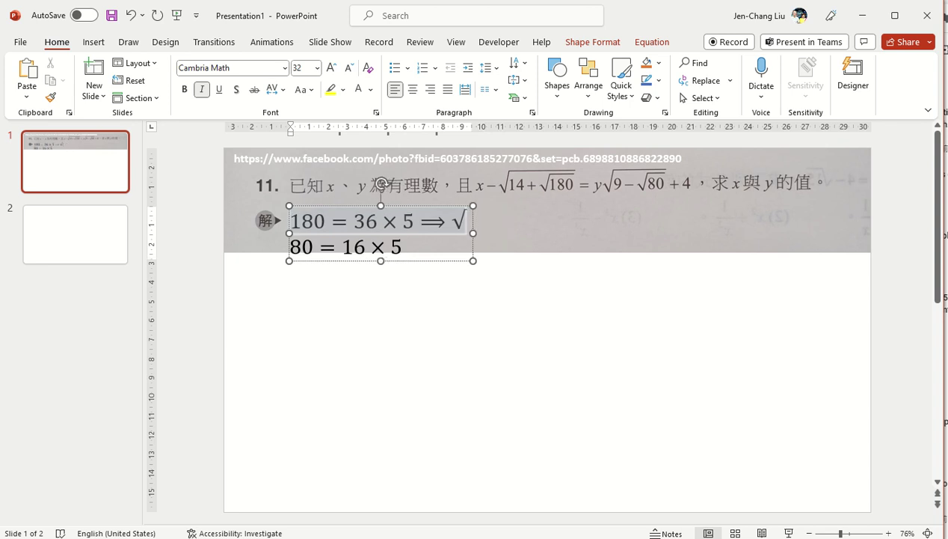
pyautogui.press('BackSpace')
pyautogui.write('\\')
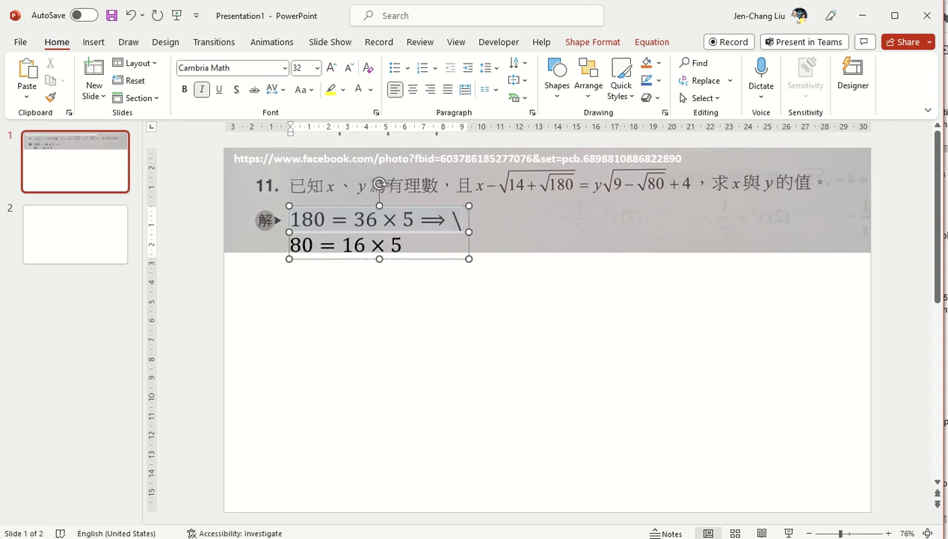
pyautogui.write('sqr')
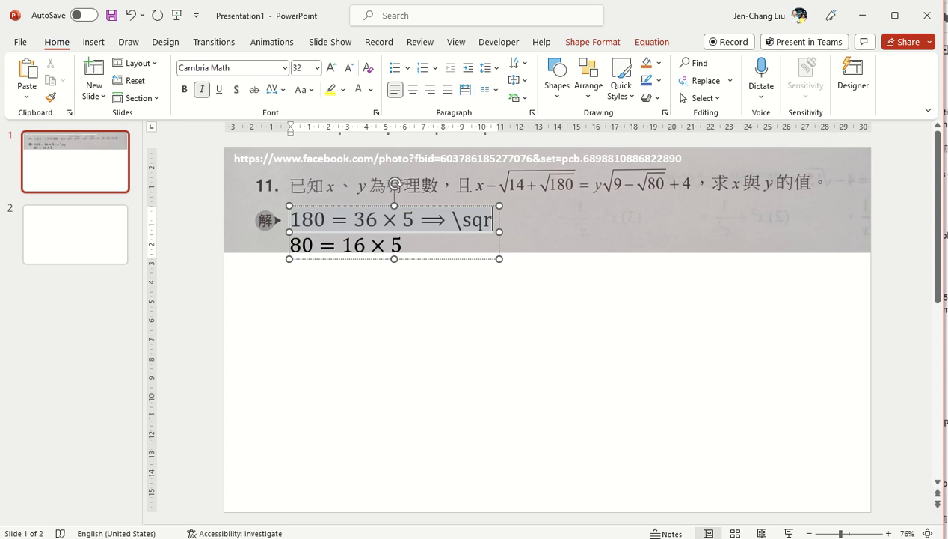
pyautogui.write('t')
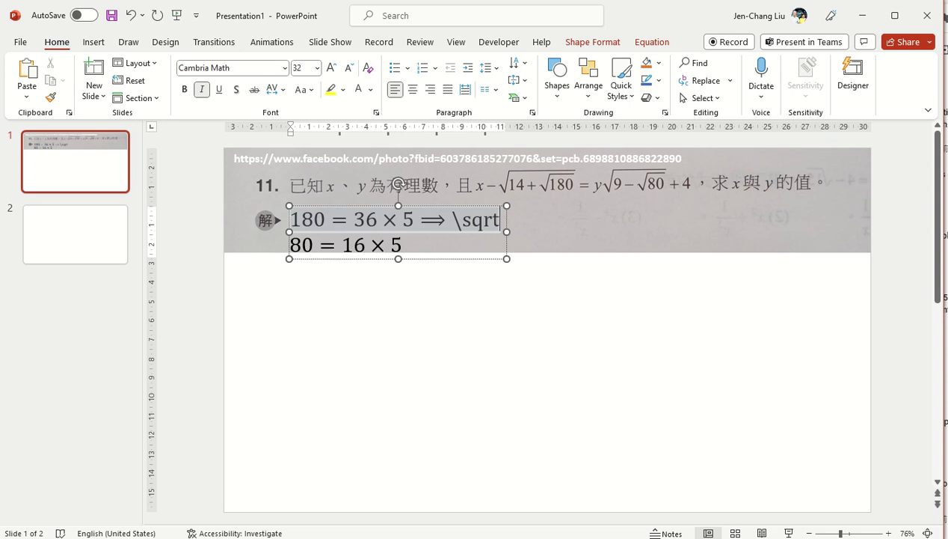
pyautogui.write('14')
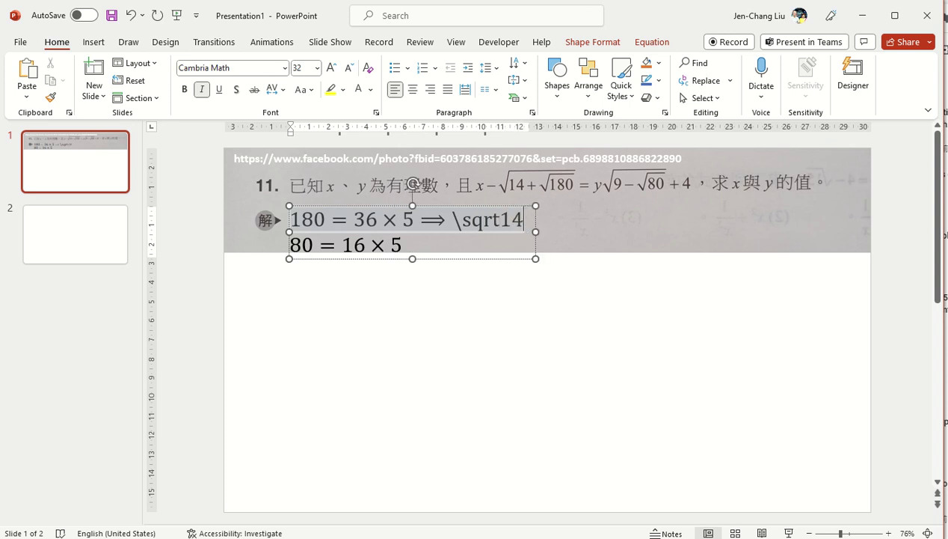
pyautogui.press('Left')
pyautogui.press('Left')
pyautogui.press('space')
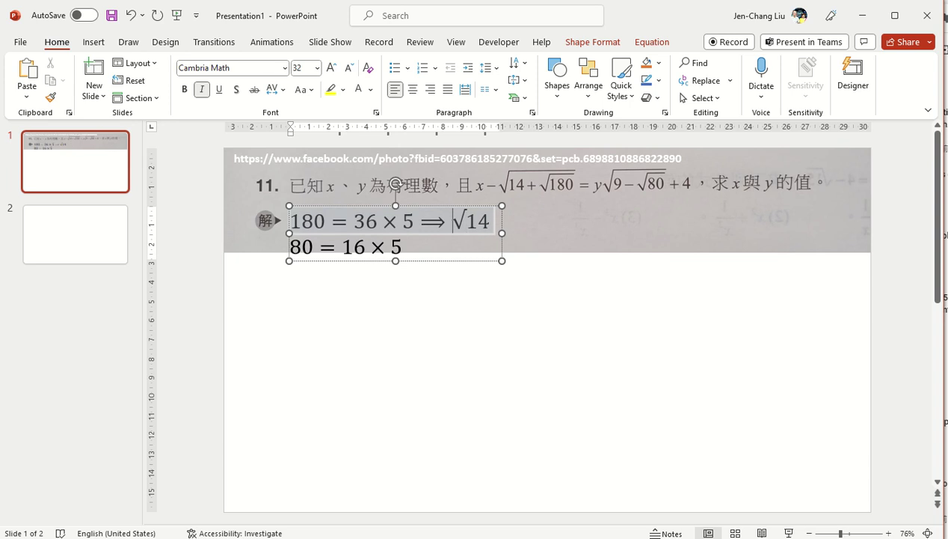
pyautogui.press('BackSpace')
pyautogui.press('Delete')
pyautogui.press('Delete')
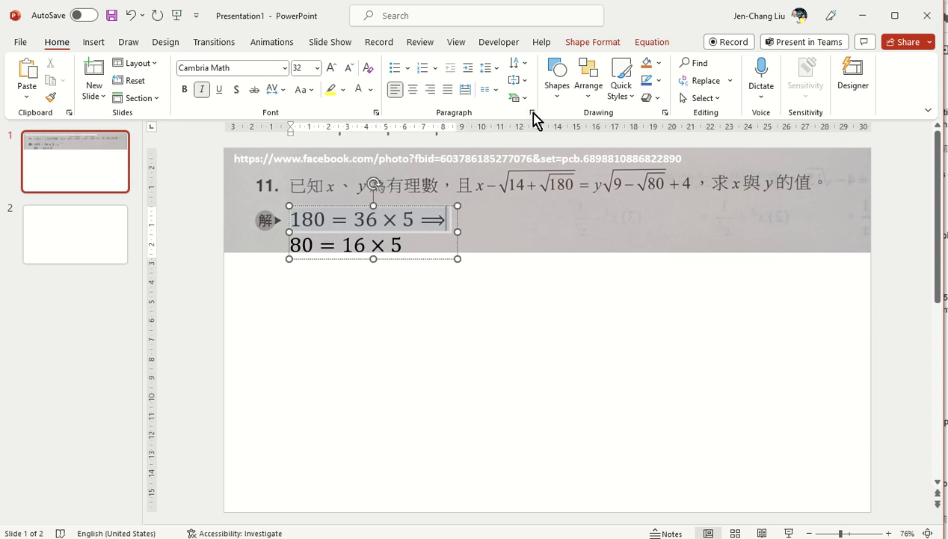
# Insert a square root after the arrow containing 14 + and a nested √180.
pyautogui.click(650, 49)
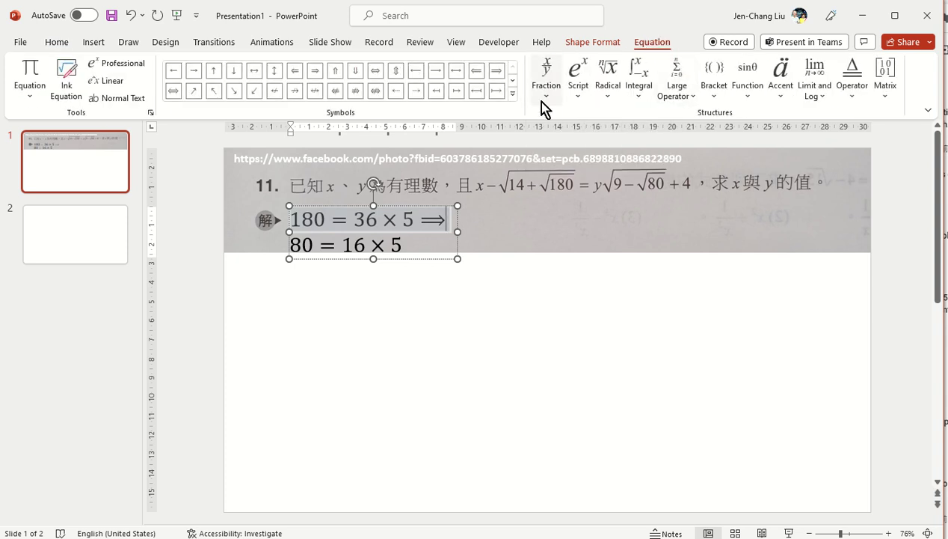
pyautogui.click(607, 86)
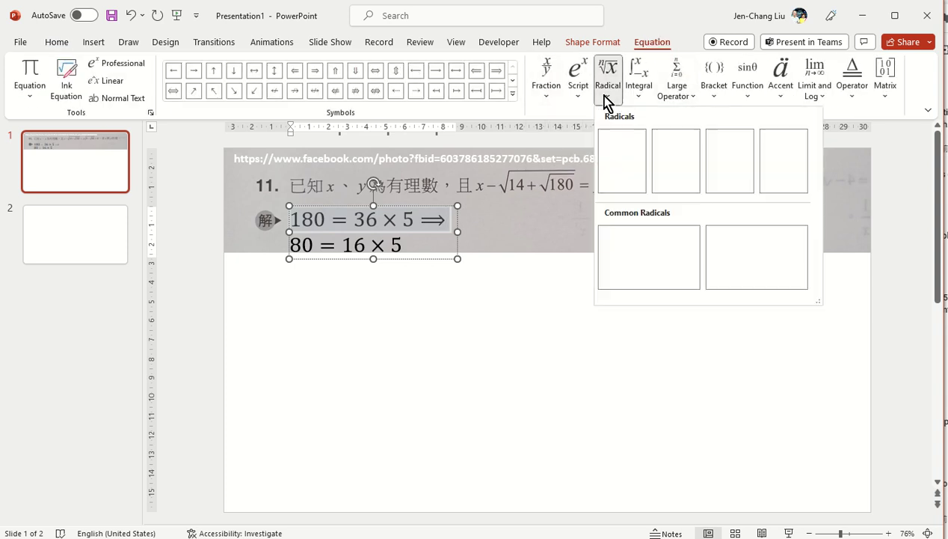
pyautogui.click(620, 160)
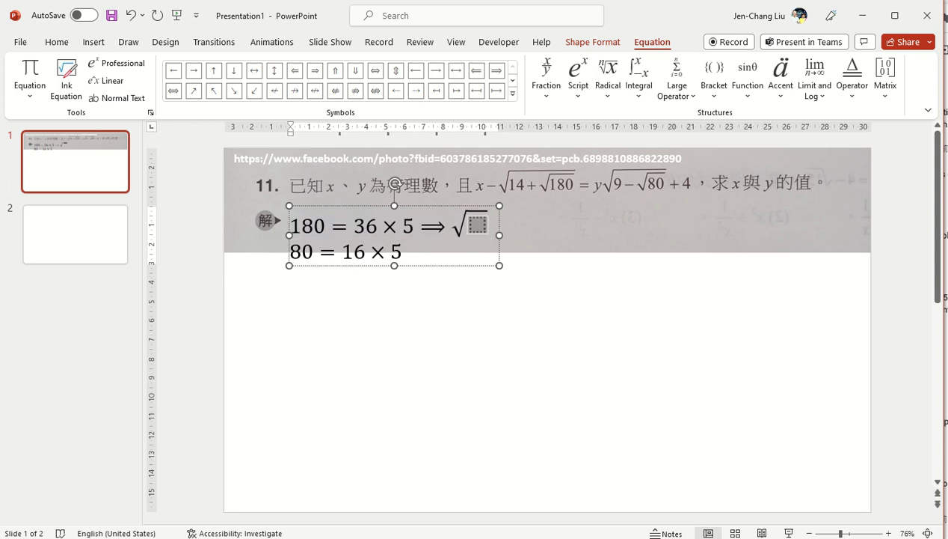
pyautogui.write('14 ')
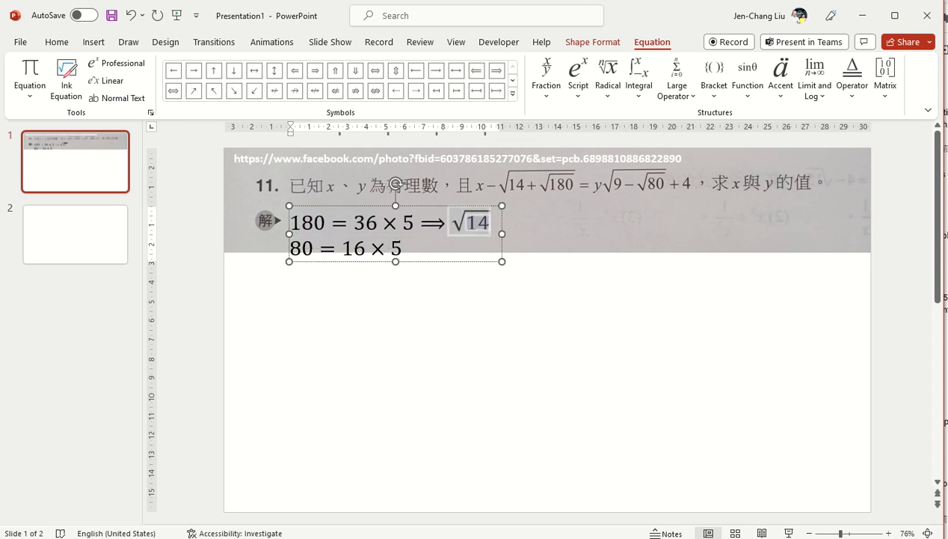
pyautogui.write('+')
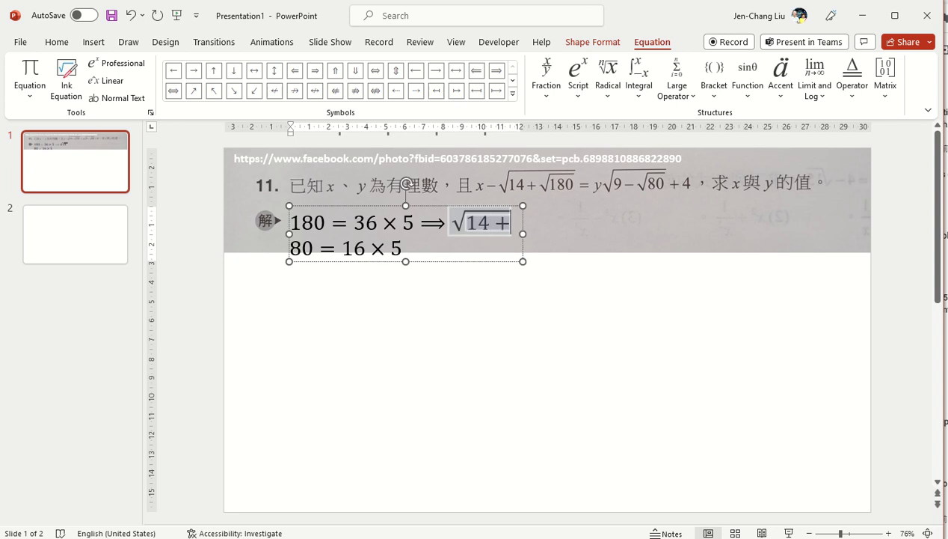
pyautogui.click(608, 92)
pyautogui.click(623, 178)
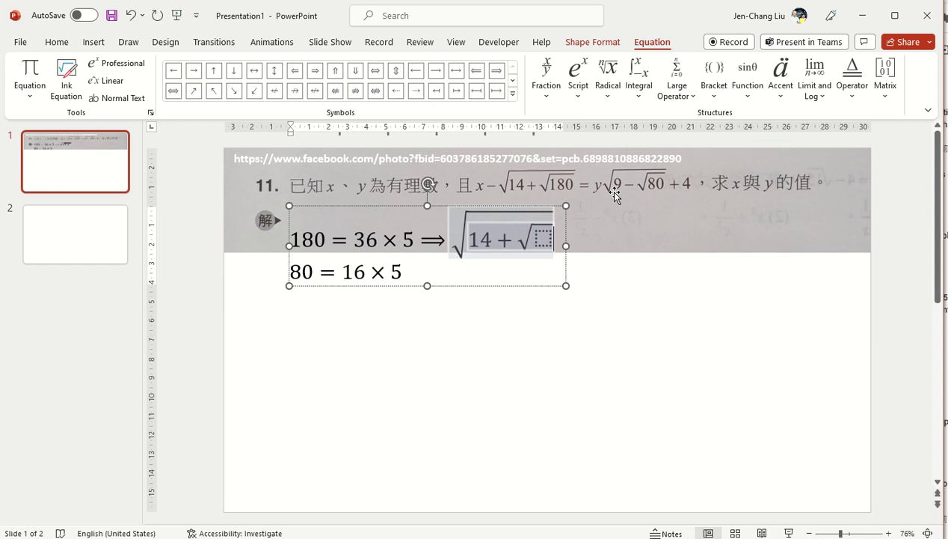
pyautogui.click(540, 240)
pyautogui.write('1')
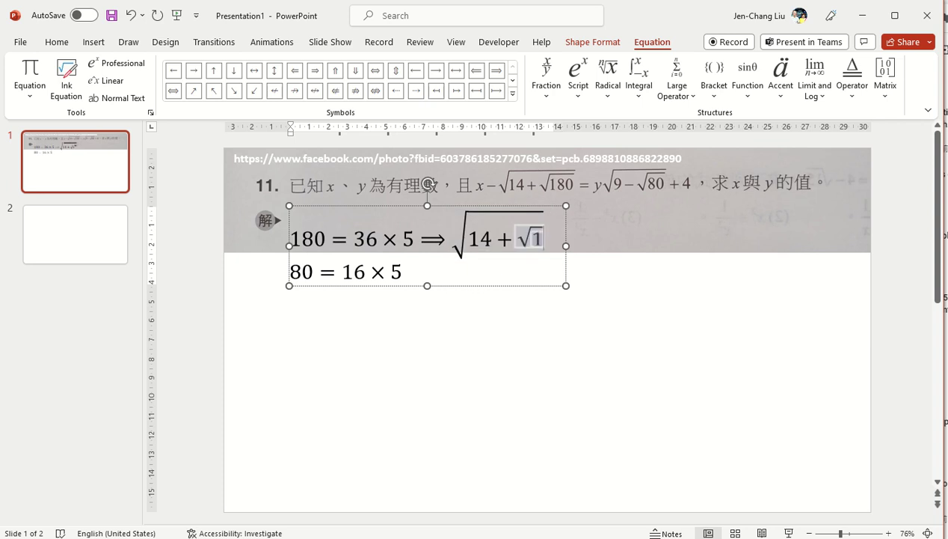
pyautogui.write('80')
# Add an equals sign after √(14 + √180), outside both roots, and select the radical.
pyautogui.press('Right')
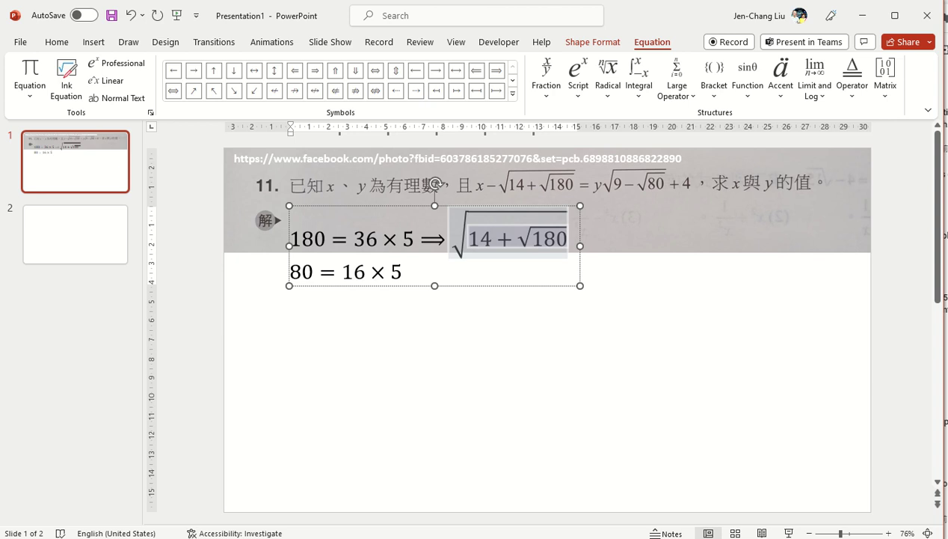
pyautogui.write('=')
pyautogui.press('BackSpace')
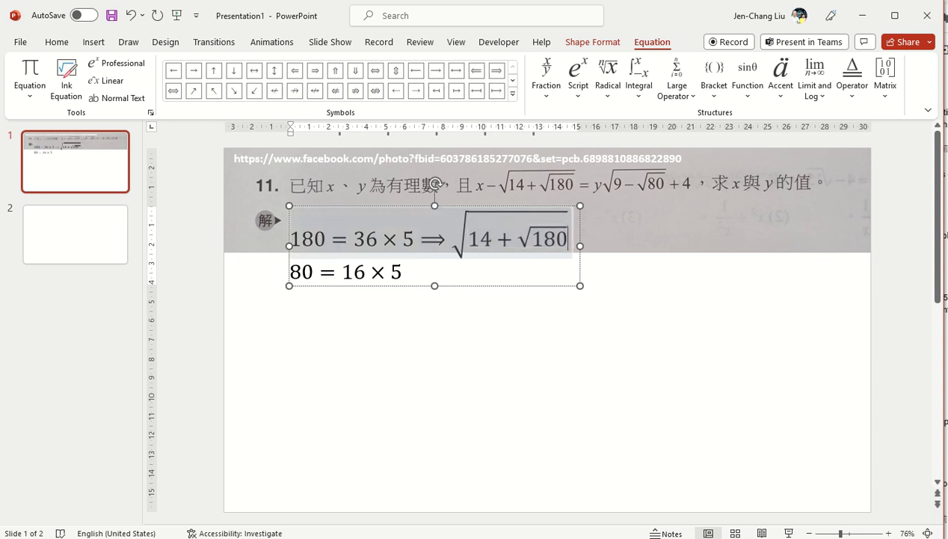
pyautogui.write(' =')
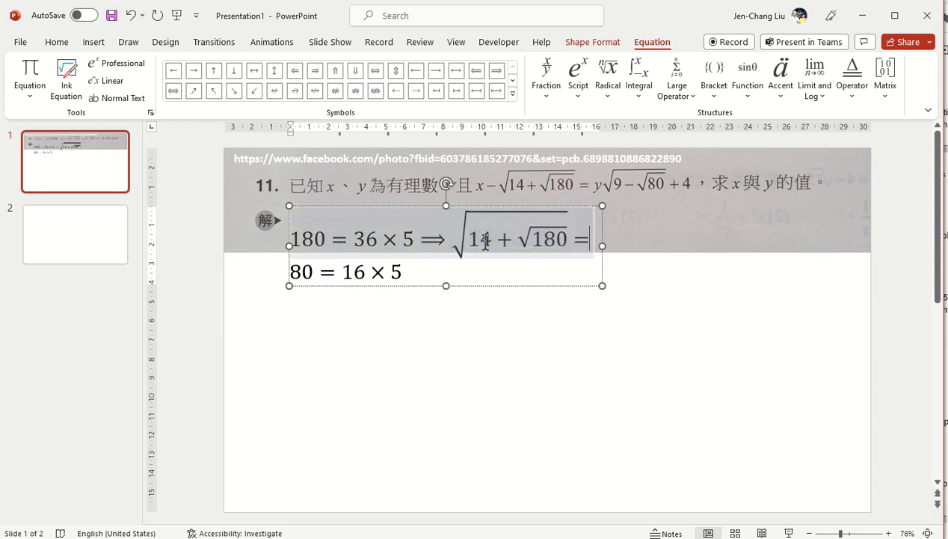
pyautogui.click(452, 241)
pyautogui.keyDown('shift'); pyautogui.click(566, 238); pyautogui.keyUp('shift')
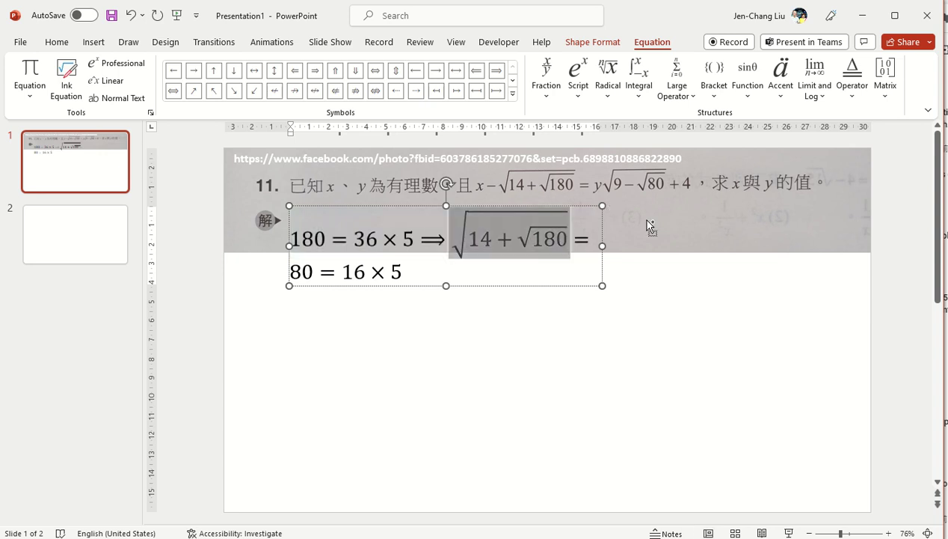
pyautogui.click(582, 237)
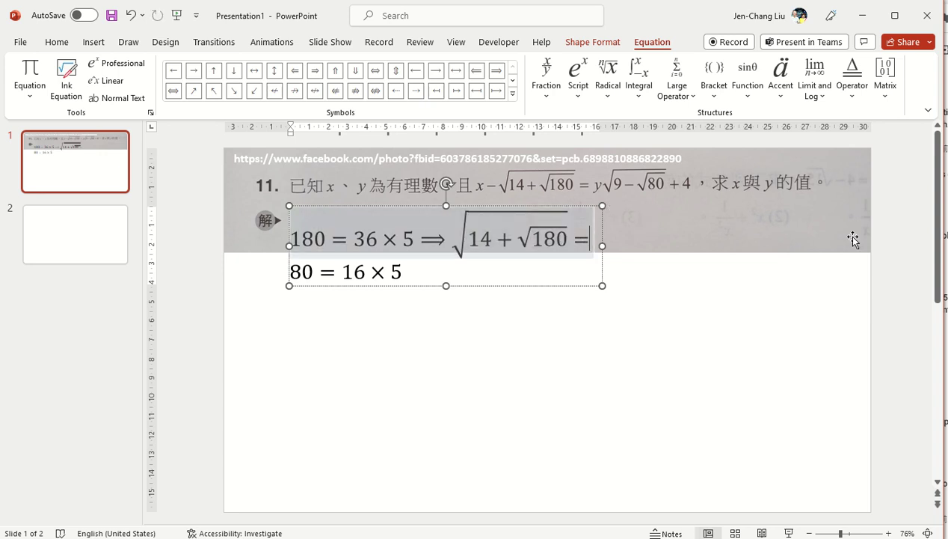
# Paste the nested root after the equals sign and change its inner 180 to 6√5.
pyautogui.hotkey('ctrl', 'v')
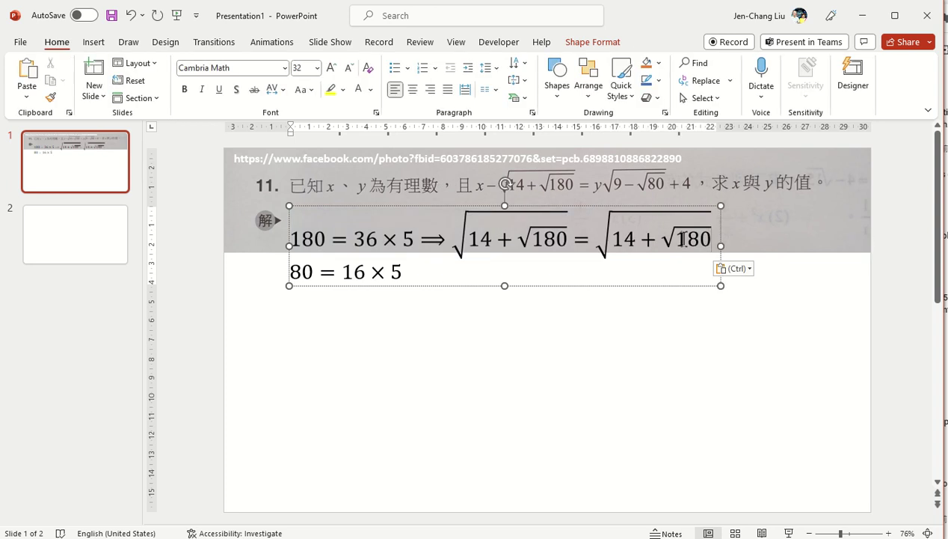
pyautogui.moveTo(668, 238); pyautogui.dragTo(823, 241)
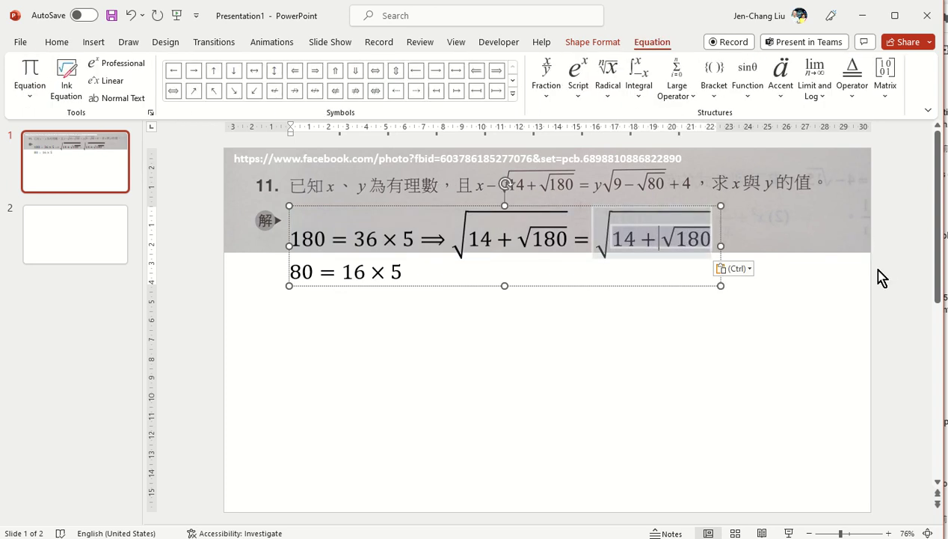
pyautogui.write('6')
pyautogui.press('Right')
pyautogui.press('Delete')
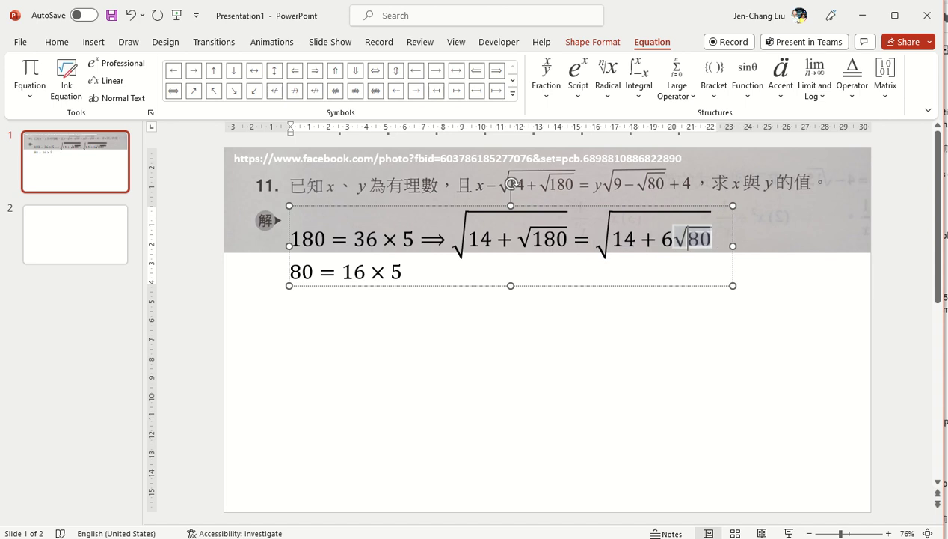
pyautogui.press('Delete')
pyautogui.press('Delete')
pyautogui.write('5')
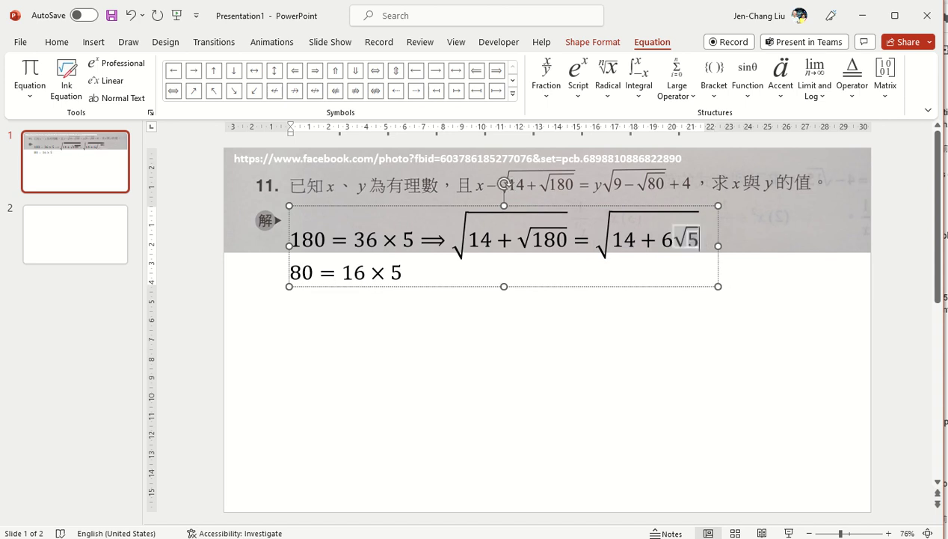
pyautogui.press('Right')
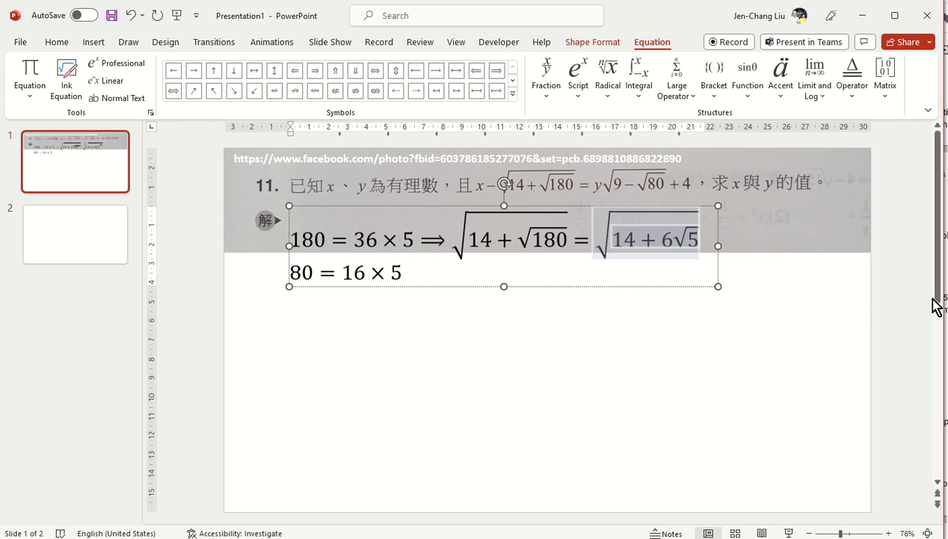
pyautogui.moveTo(418, 243); pyautogui.dragTo(686, 251)
pyautogui.hotkey('ctrl', 'c')
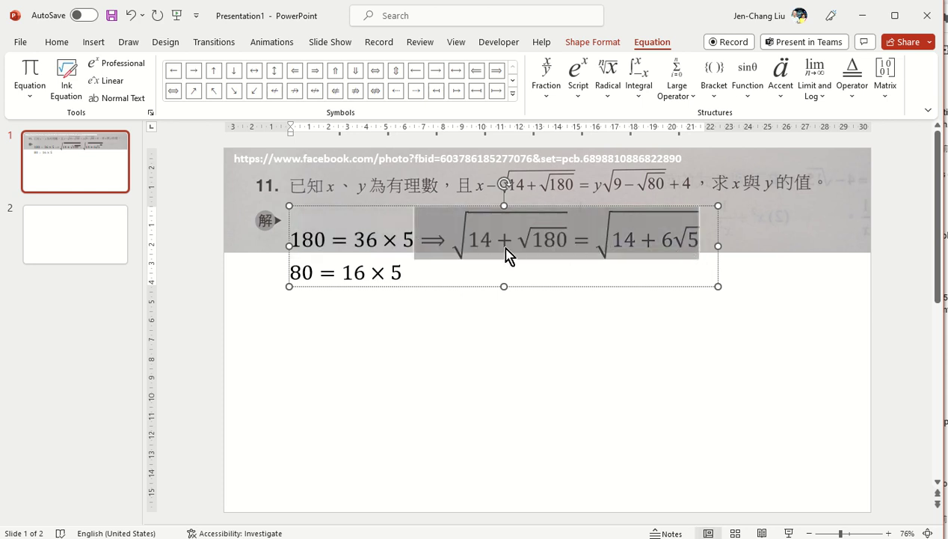
# Paste the roots after 80 = 16 × 5, making √80 and starting the right root with 9 −.
pyautogui.click(467, 272)
pyautogui.hotkey('ctrl', 'v')
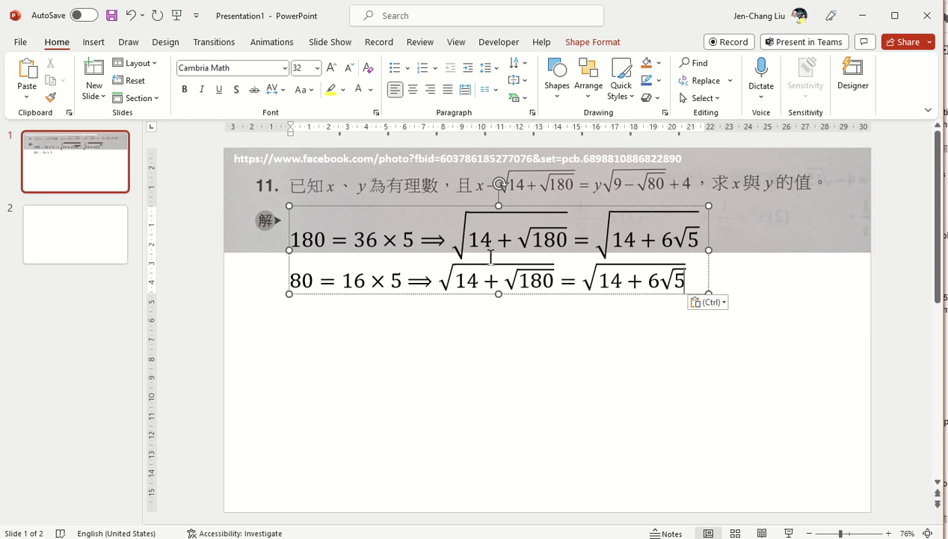
pyautogui.click(524, 282)
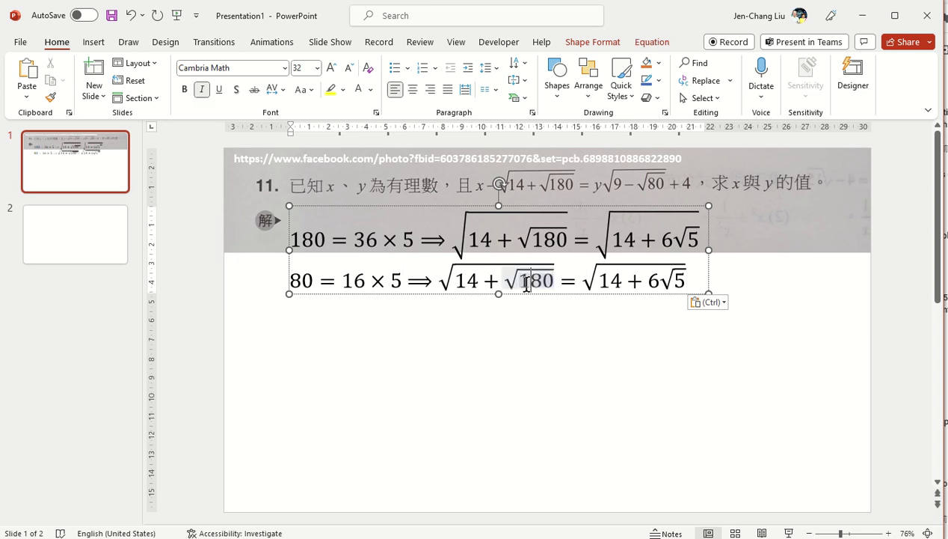
pyautogui.press('BackSpace')
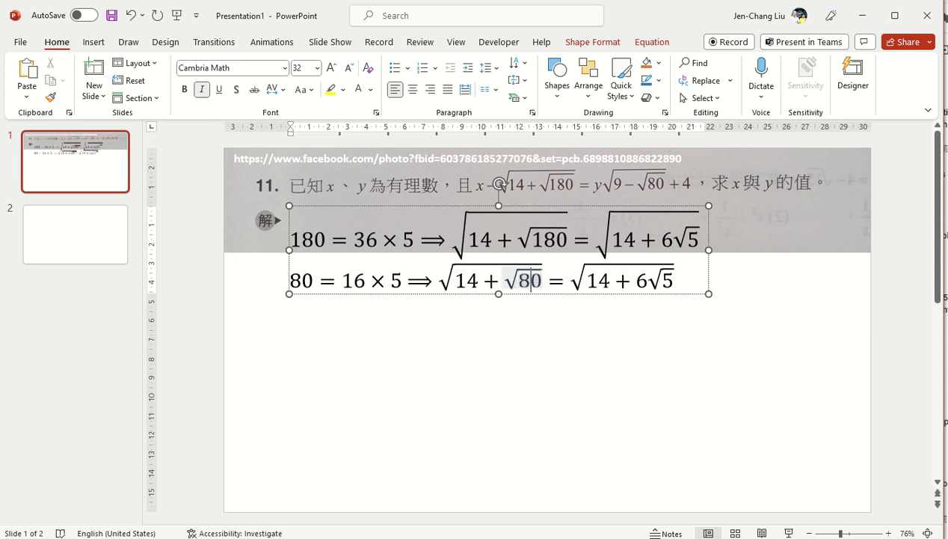
pyautogui.click(591, 282)
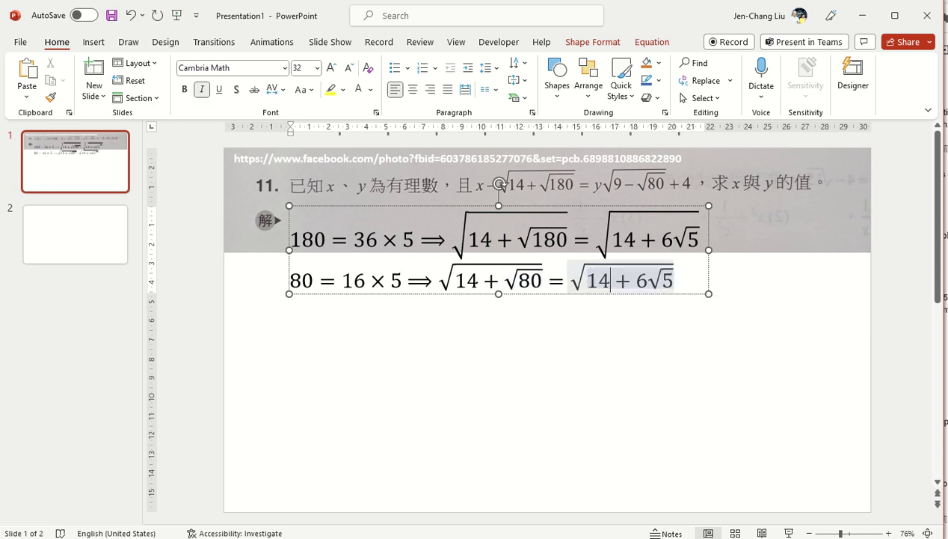
pyautogui.press('Left')
pyautogui.press('Left')
pyautogui.press('Delete')
pyautogui.press('Delete')
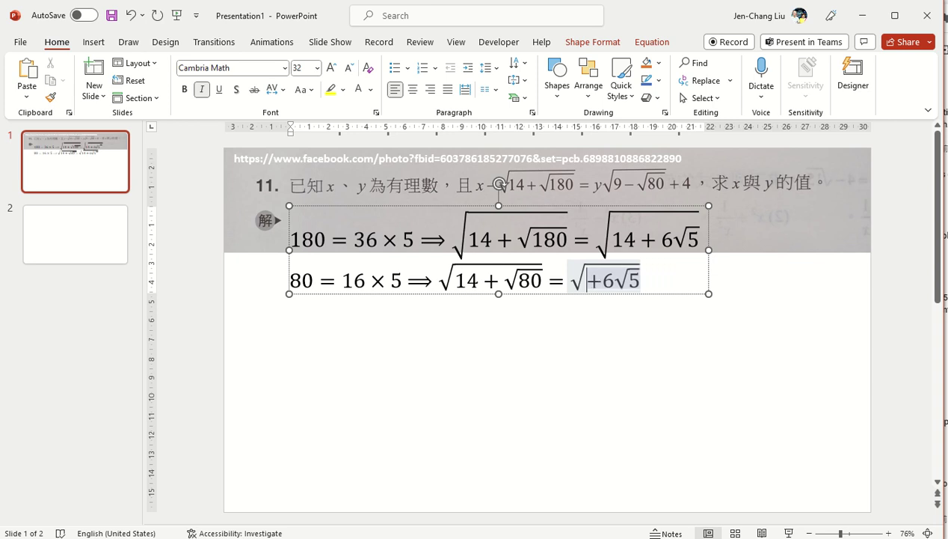
pyautogui.write('9')
pyautogui.press('Right')
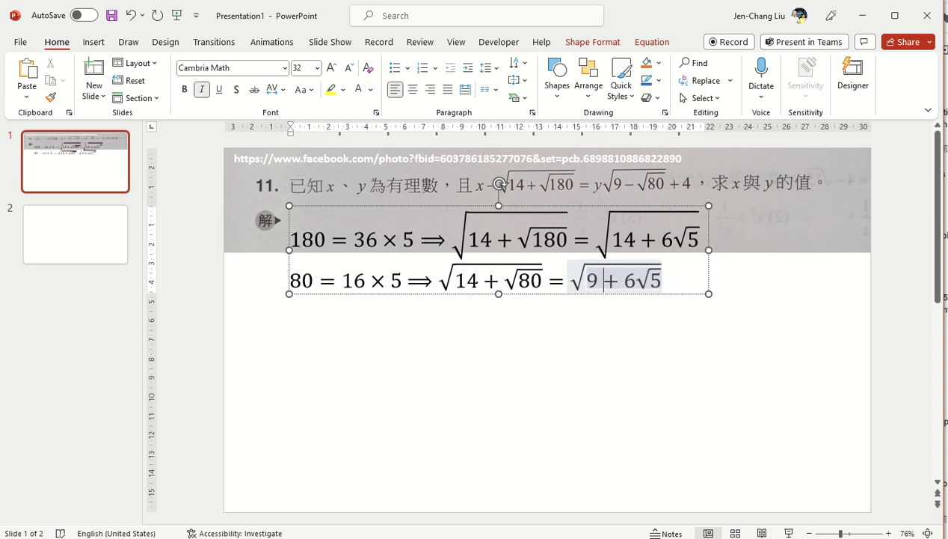
pyautogui.press('Delete')
pyautogui.write('-')
# Change the left root to √(9 − √80) and the right root's 6√5 to 4√5.
pyautogui.click(484, 279)
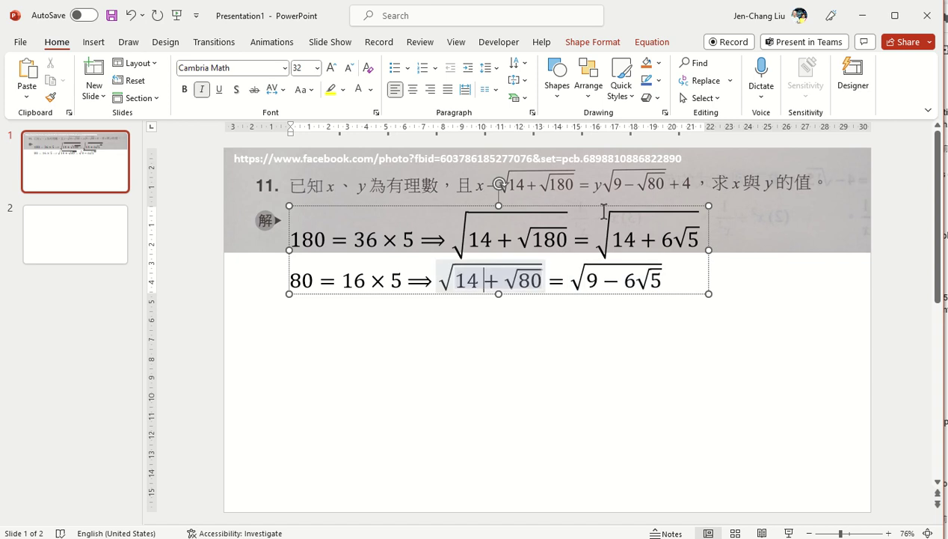
pyautogui.press('Delete')
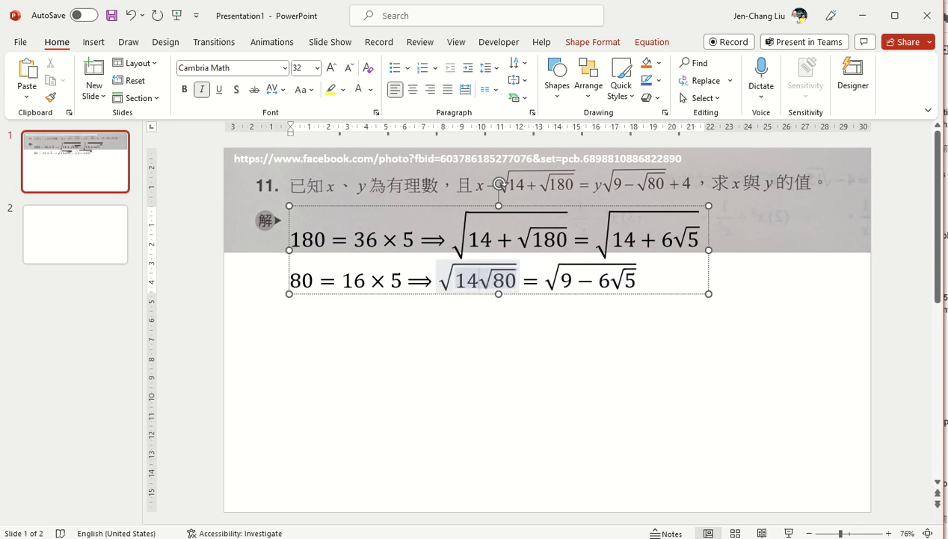
pyautogui.write('-')
pyautogui.press('Left')
pyautogui.press('BackSpace')
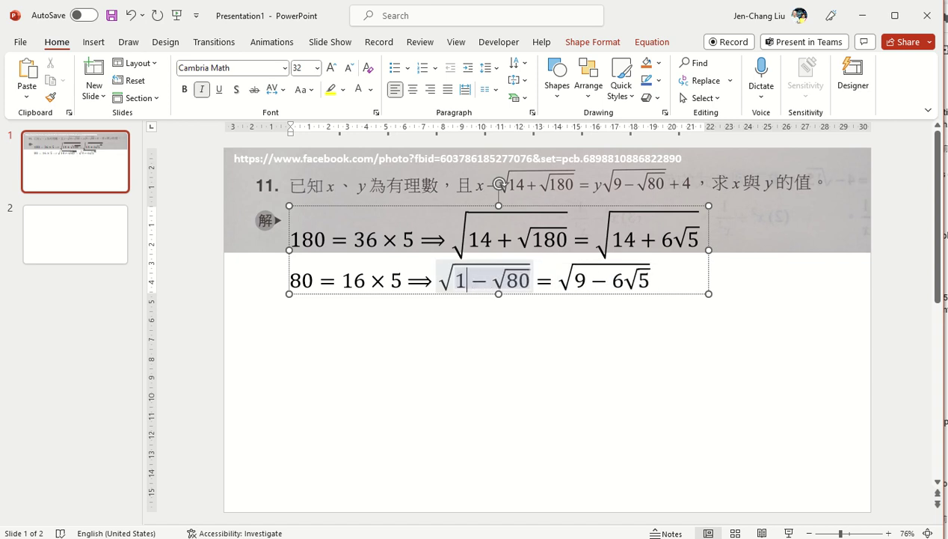
pyautogui.press('BackSpace')
pyautogui.write('9')
pyautogui.press('Right')
pyautogui.press('Right')
pyautogui.press('Right')
pyautogui.press('Right')
pyautogui.press('Right')
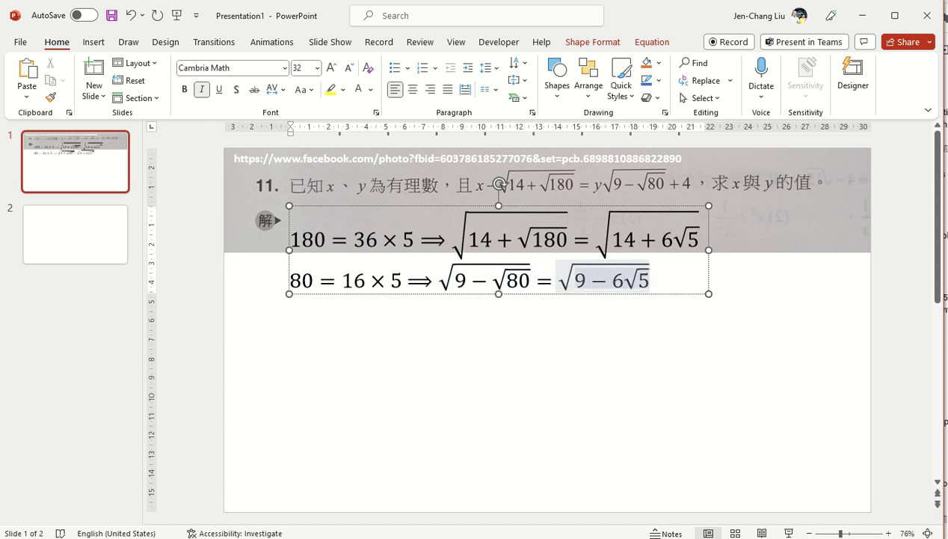
pyautogui.press('Delete')
pyautogui.write('4')
pyautogui.press('Right')
pyautogui.press('Right')
pyautogui.press('Right')
pyautogui.press('Up')
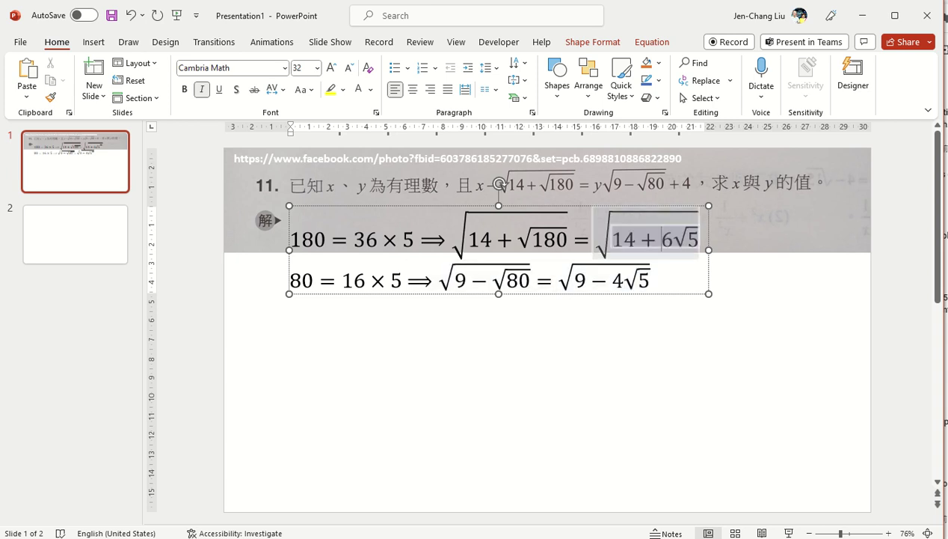
pyautogui.press('Right')
pyautogui.press('Right')
pyautogui.press('Right')
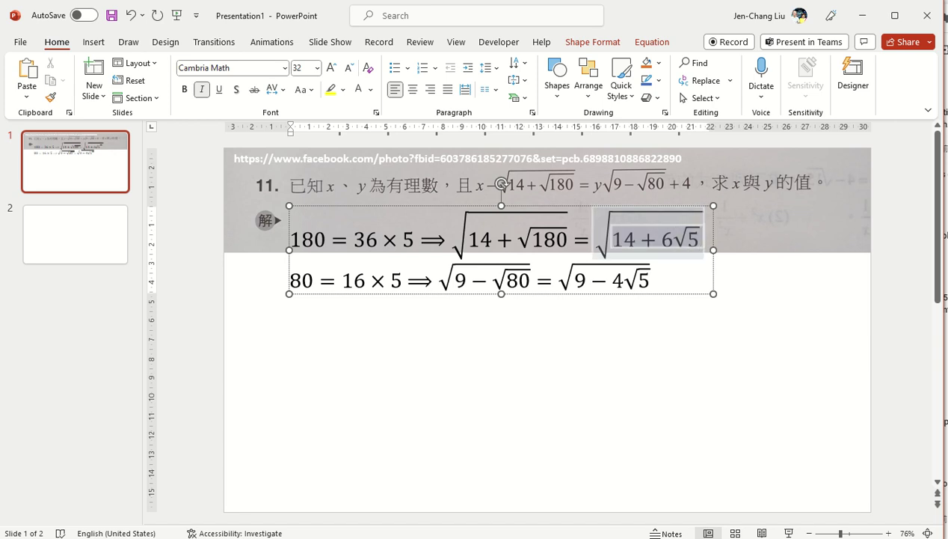
# Append = 3 + √5 to the first line using a pasted copy of 6√5.
pyautogui.moveTo(657, 238); pyautogui.dragTo(700, 238)
pyautogui.hotkey('ctrl', 'c')
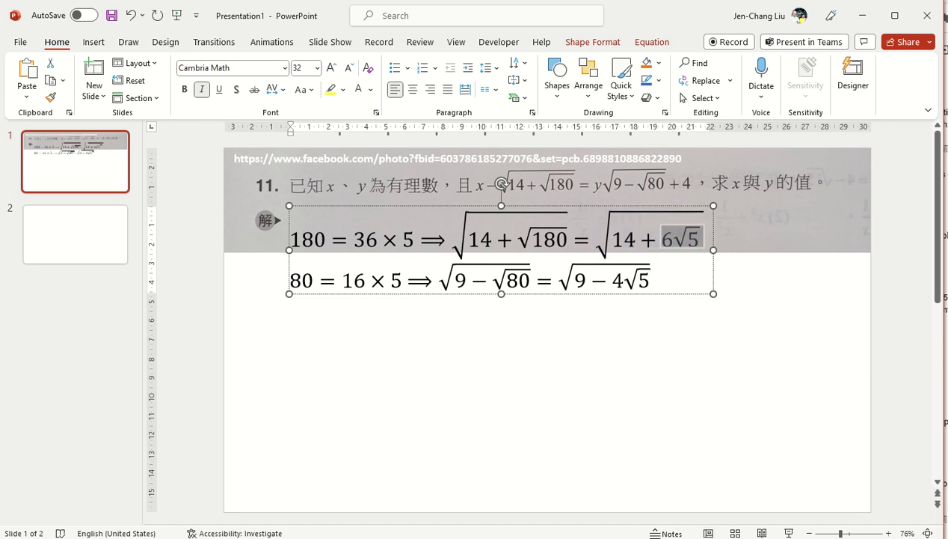
pyautogui.press('Right')
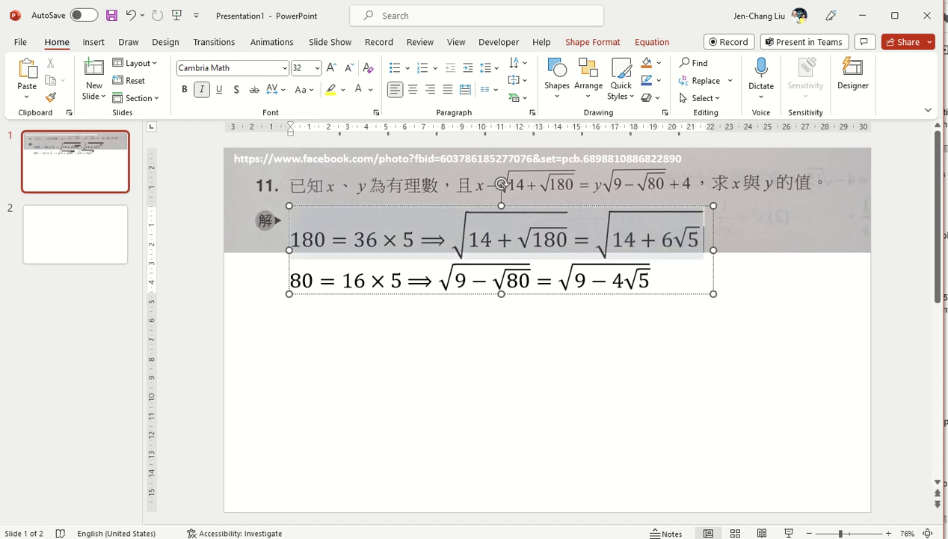
pyautogui.hotkey('ctrl', 'v')
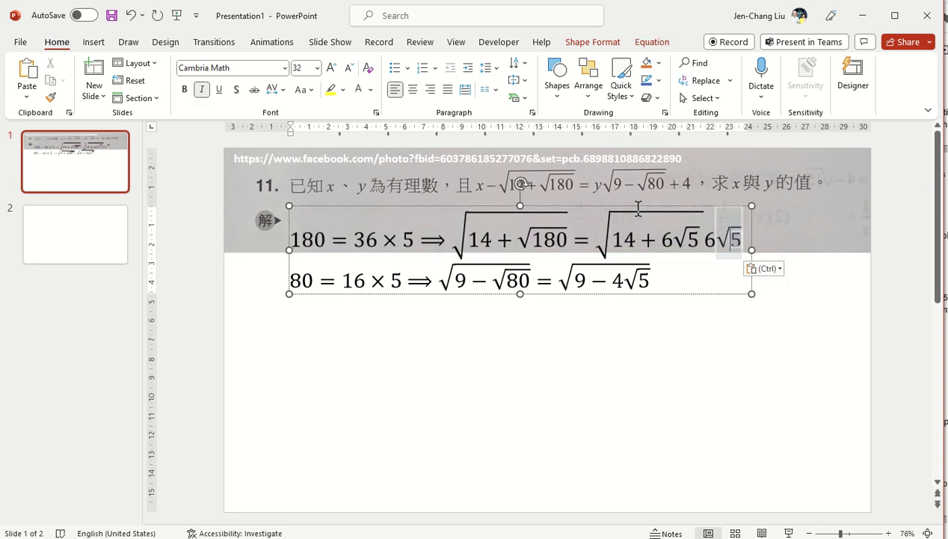
pyautogui.press('Left')
pyautogui.press('Left')
pyautogui.press('Left')
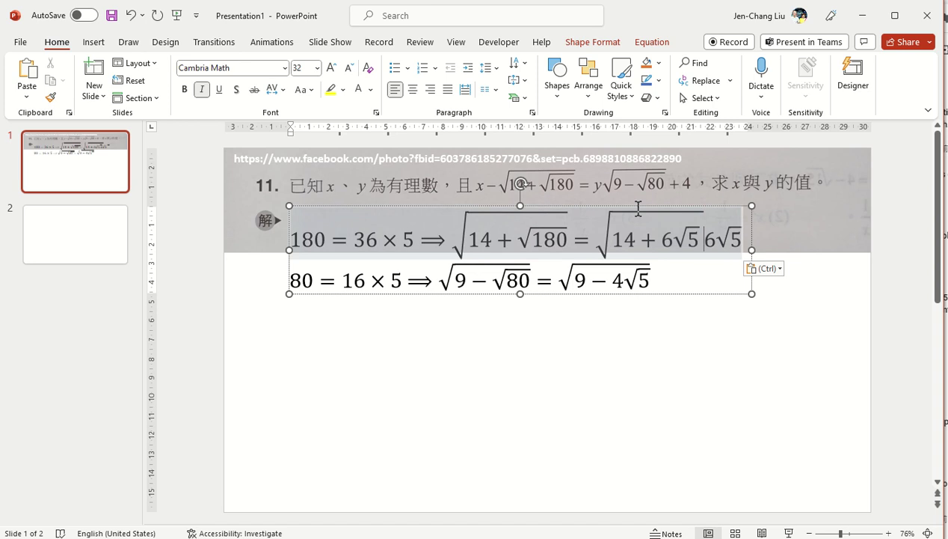
pyautogui.write('= ')
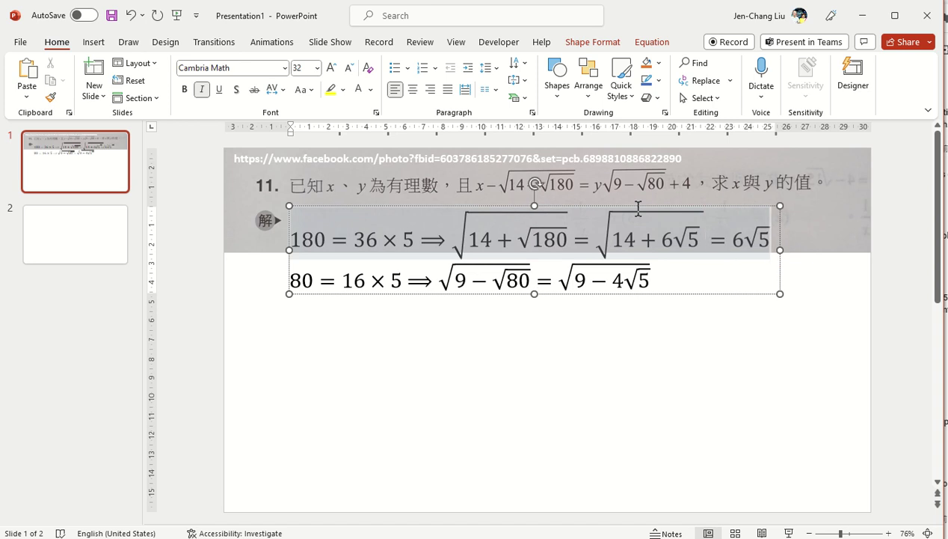
pyautogui.write('3 ')
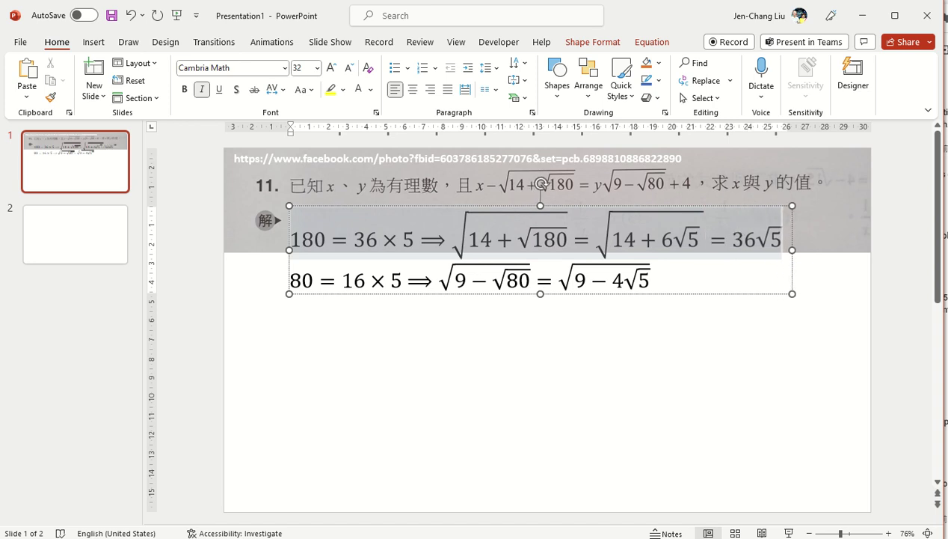
pyautogui.write('+')
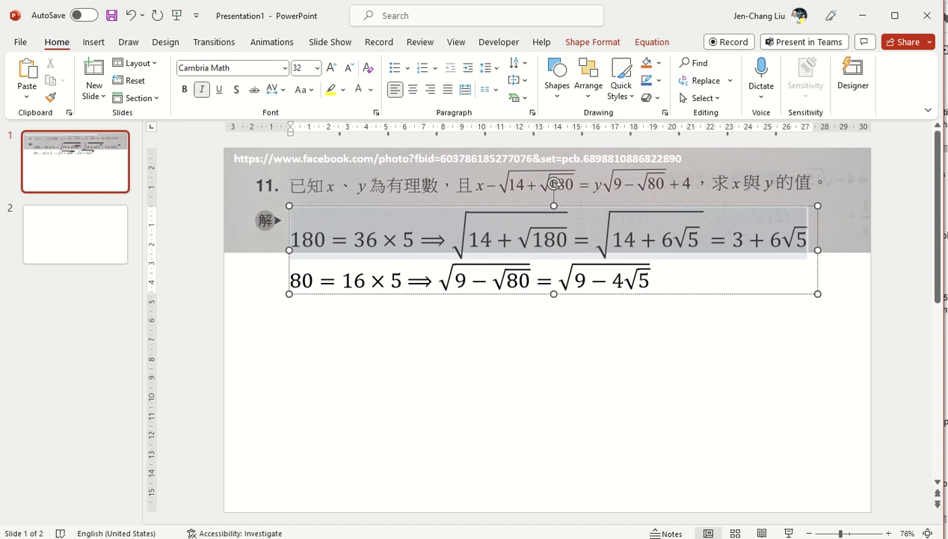
pyautogui.press('Delete')
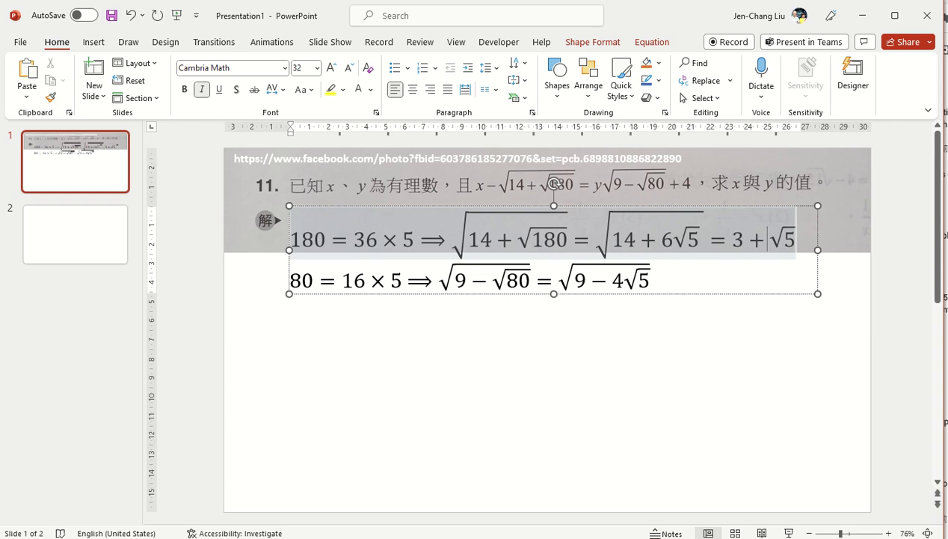
pyautogui.press('Left')
pyautogui.press('Left')
pyautogui.press('Left')
pyautogui.hotkey('shift', 'Right')
pyautogui.hotkey('shift', 'Right')
pyautogui.hotkey('shift', 'Right')
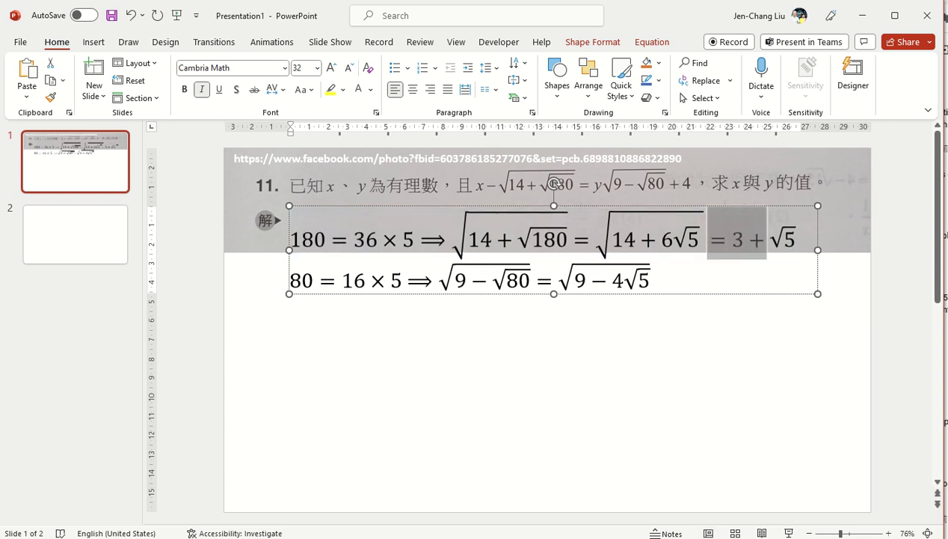
pyautogui.hotkey('shift', 'Right')
pyautogui.hotkey('ctrl', 'c')
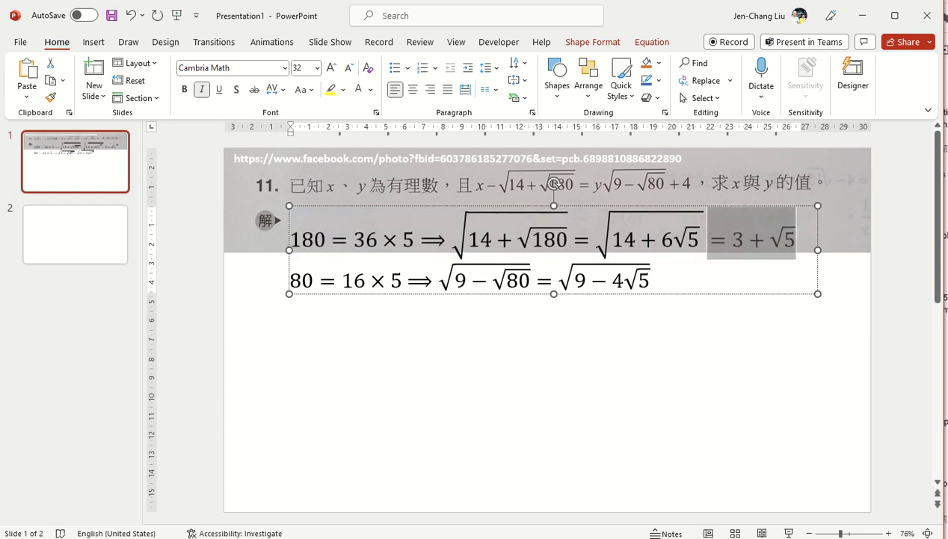
# Paste = 3 + √5 at the end of the second line and trim it to = √5.
pyautogui.press('Down')
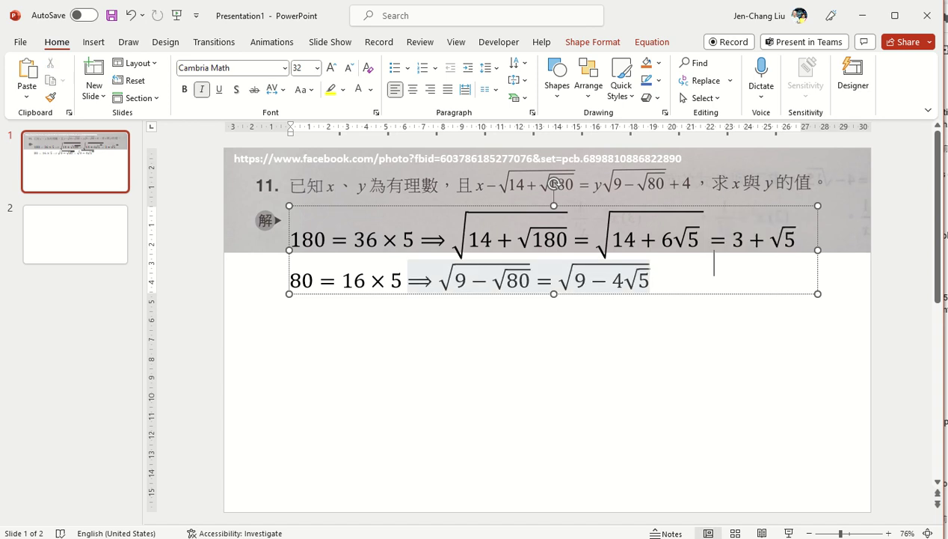
pyautogui.press('Right')
pyautogui.hotkey('ctrl', 'v')
pyautogui.press('Left')
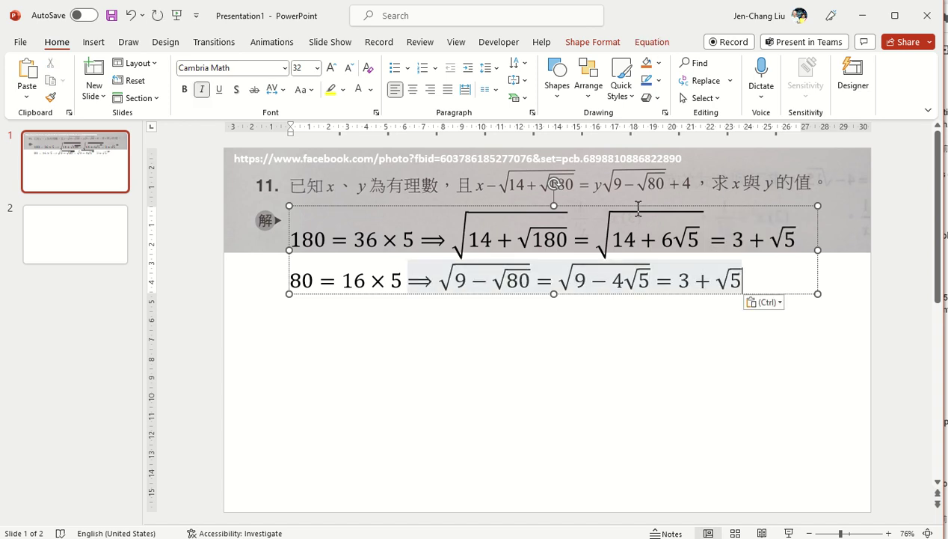
pyautogui.press('Left')
pyautogui.press('Left')
pyautogui.press('Left')
pyautogui.press('Left')
pyautogui.press('Delete')
pyautogui.press('Delete')
pyautogui.press('Right')
pyautogui.press('Right')
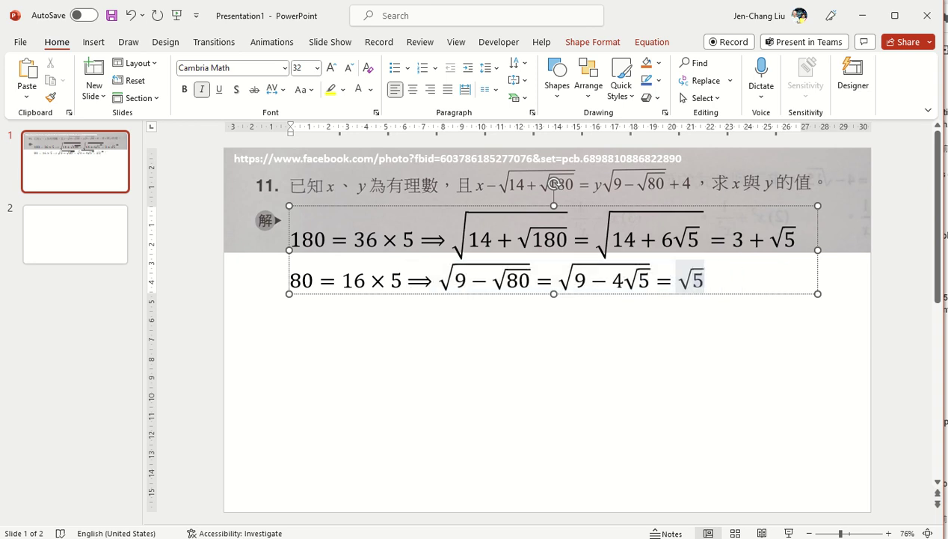
# Add − 2 after the √5 root so the line ends = √5 − 2.
pyautogui.write('-')
pyautogui.press('BackSpace')
pyautogui.press('Right')
pyautogui.write('-2')
pyautogui.press('BackSpace')
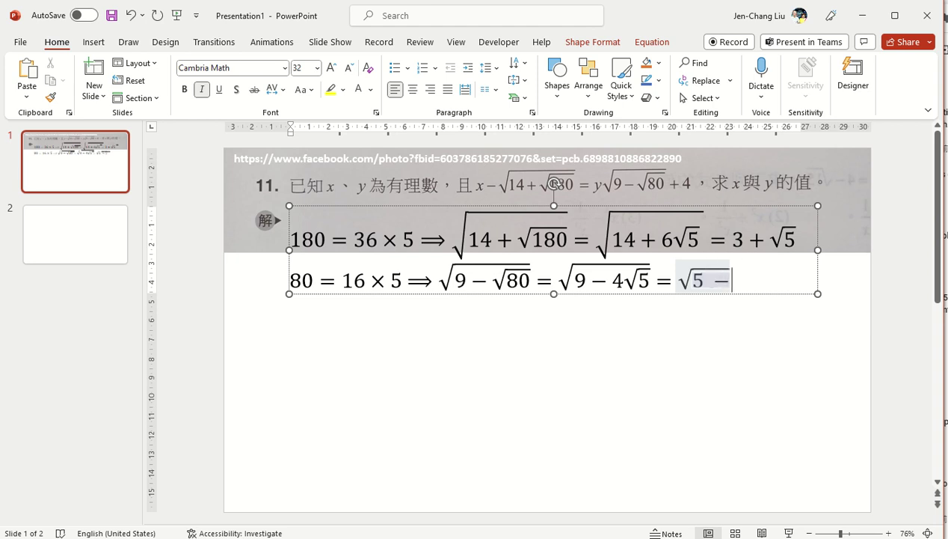
pyautogui.press('BackSpace')
pyautogui.press('Left')
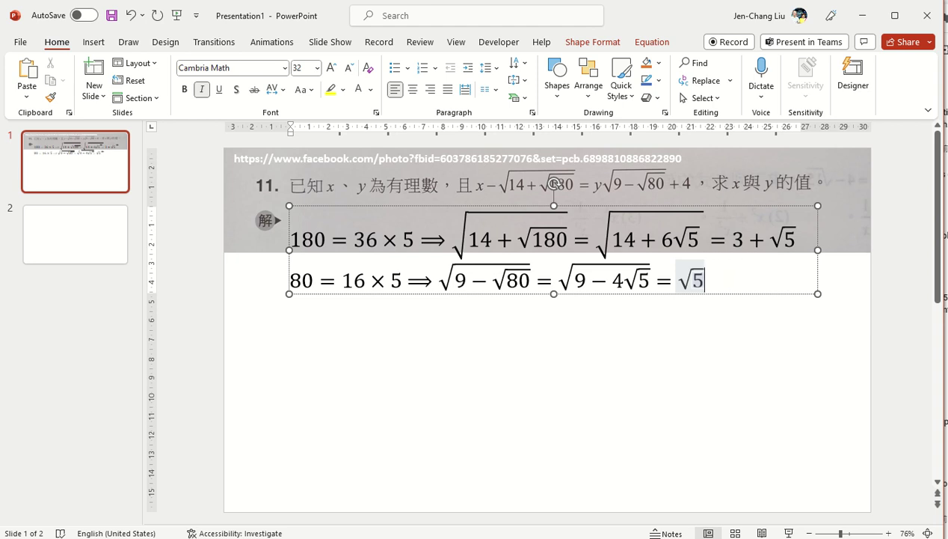
pyautogui.press('Right')
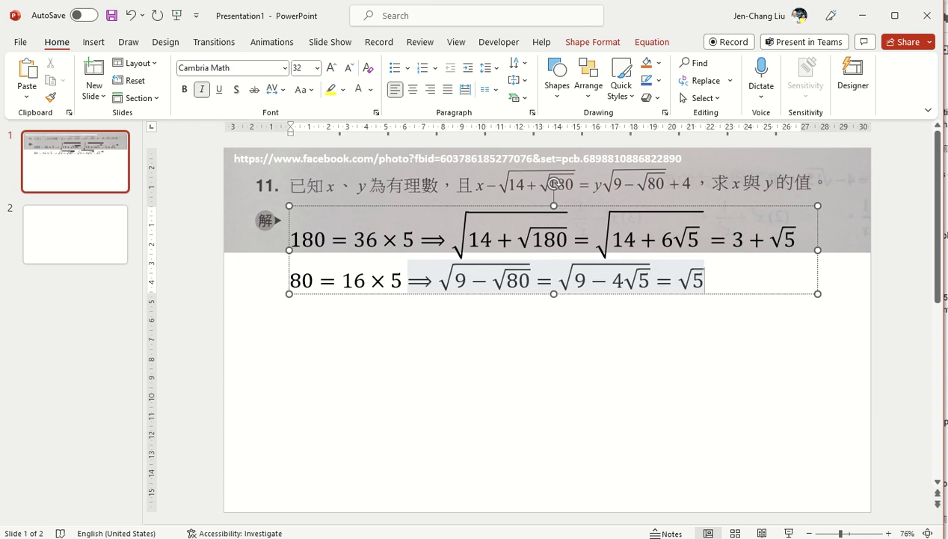
pyautogui.write('-')
pyautogui.write('2')
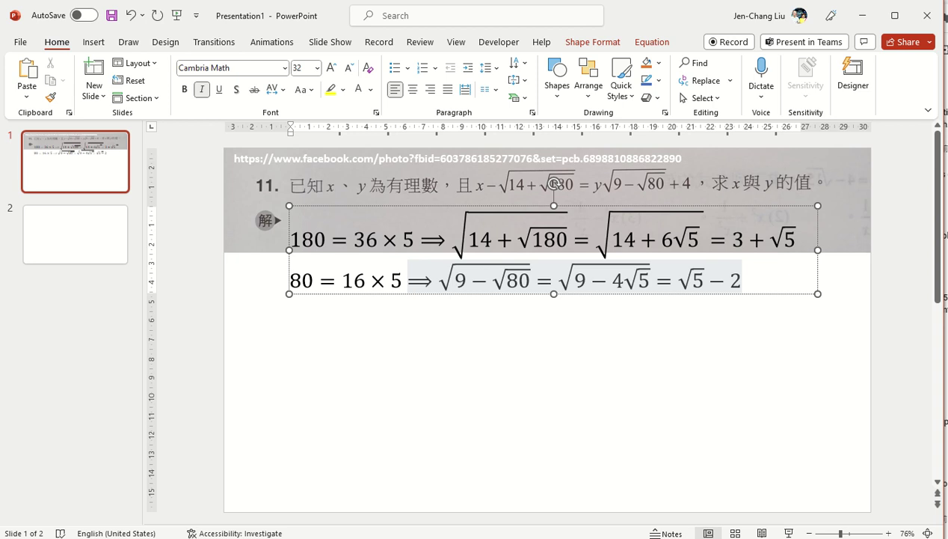
pyautogui.press('Right')
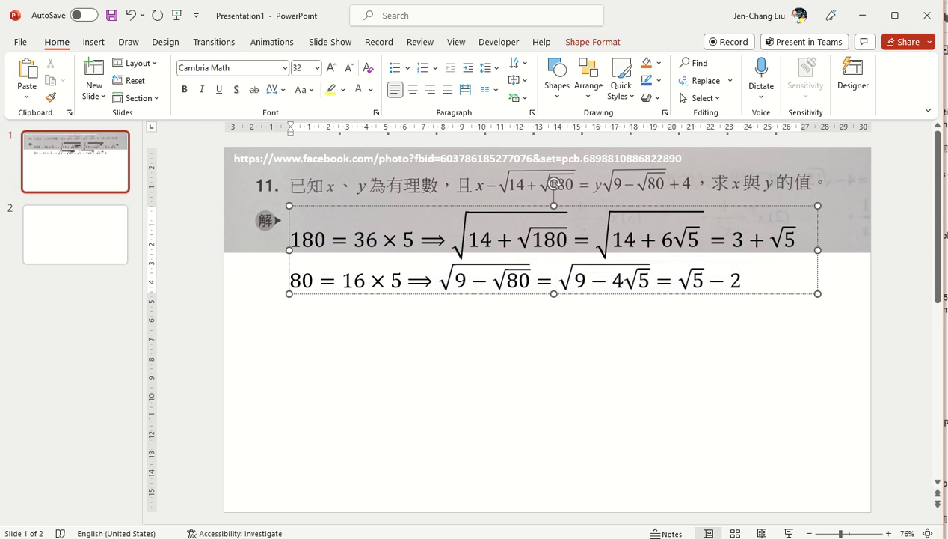
# Start a new line and type 因為 with the Chinese input method.
pyautogui.press('Return')
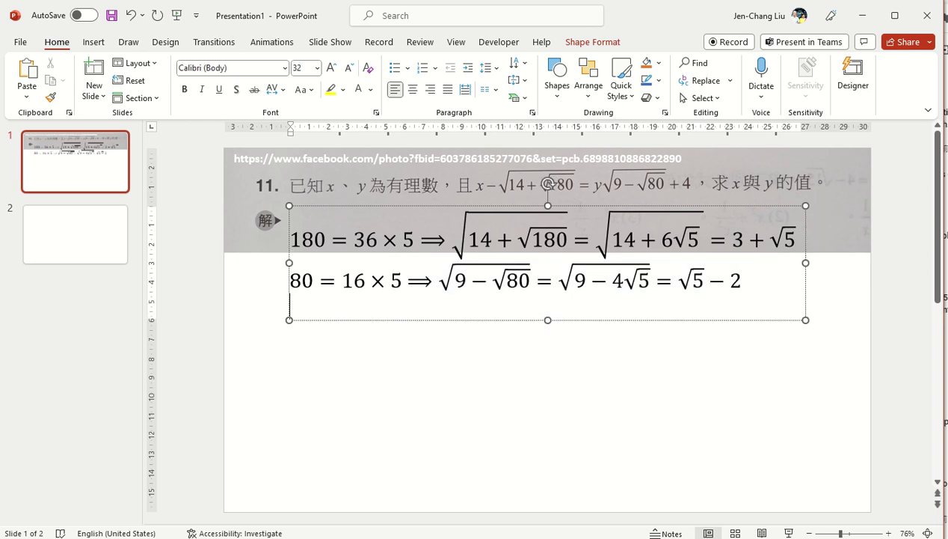
pyautogui.write('u')
pyautogui.press('BackSpace')
pyautogui.write('u')
pyautogui.write('p')
pyautogui.press('BackSpace')
pyautogui.press('BackSpace')
pyautogui.press('super+space')
pyautogui.write('因')
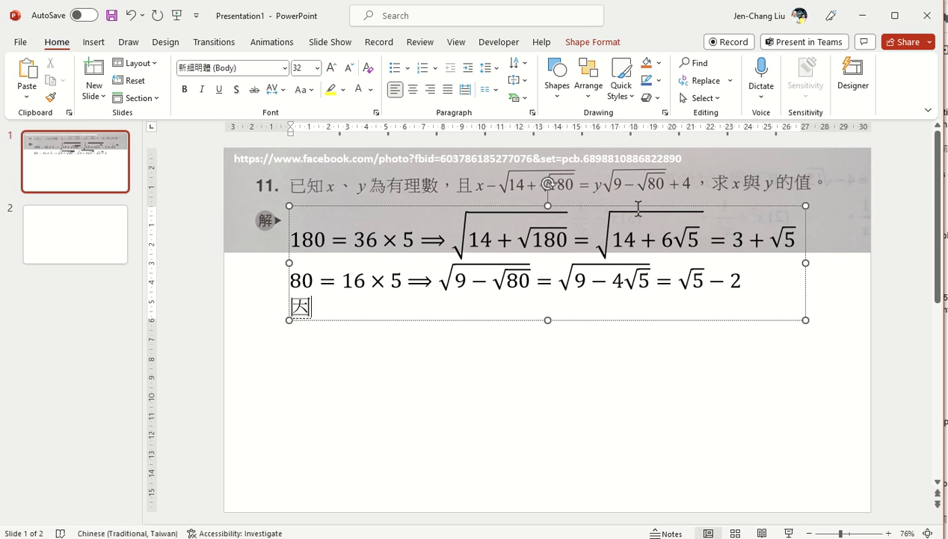
pyautogui.write('為')
pyautogui.press('Return')
# Paste = 3 + √5 after 因為 and edit it into (a + b√5.
pyautogui.hotkey('ctrl', 'v')
pyautogui.press('Left')
pyautogui.press('Left')
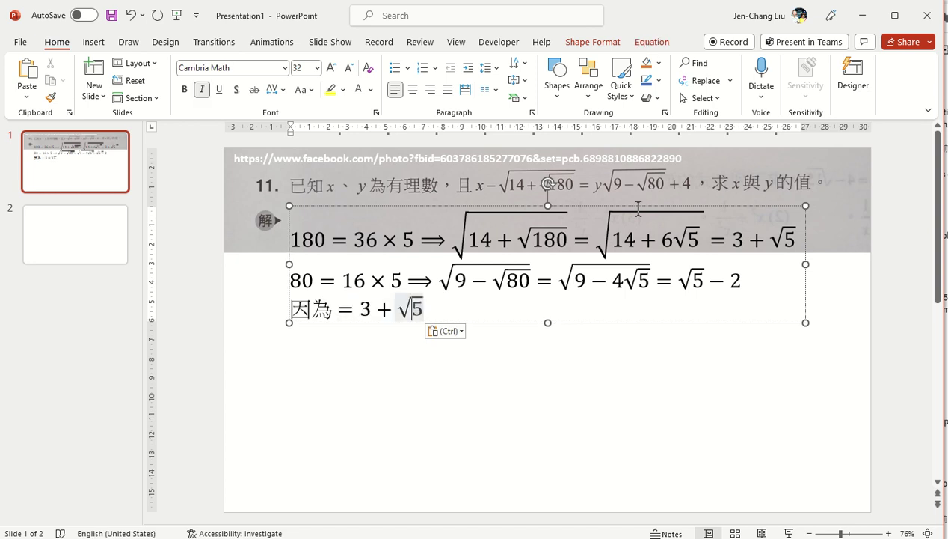
pyautogui.press('Left')
pyautogui.press('Left')
pyautogui.press('Left')
pyautogui.press('Left')
pyautogui.press('Right')
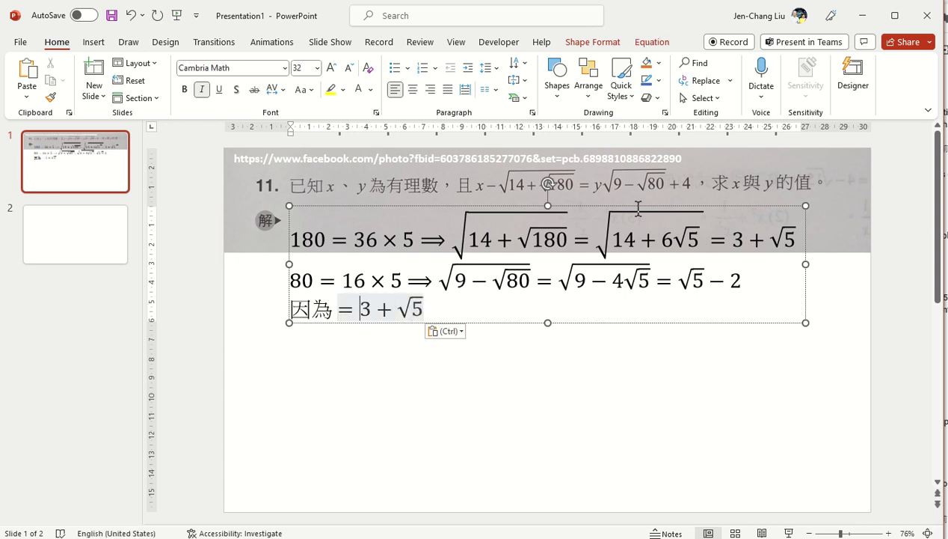
pyautogui.press('Delete')
pyautogui.write('a')
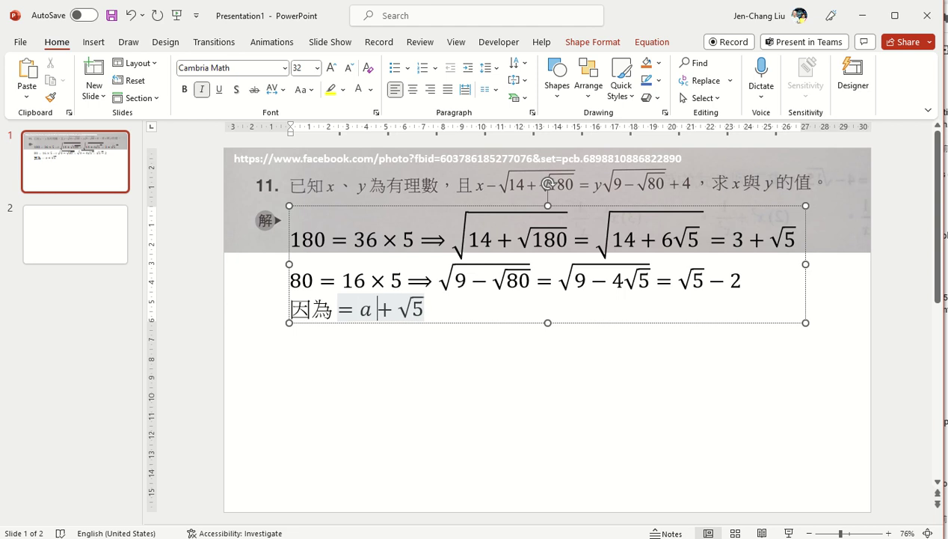
pyautogui.press('Right')
pyautogui.write('b')
pyautogui.press('Left')
pyautogui.press('Left')
pyautogui.press('Left')
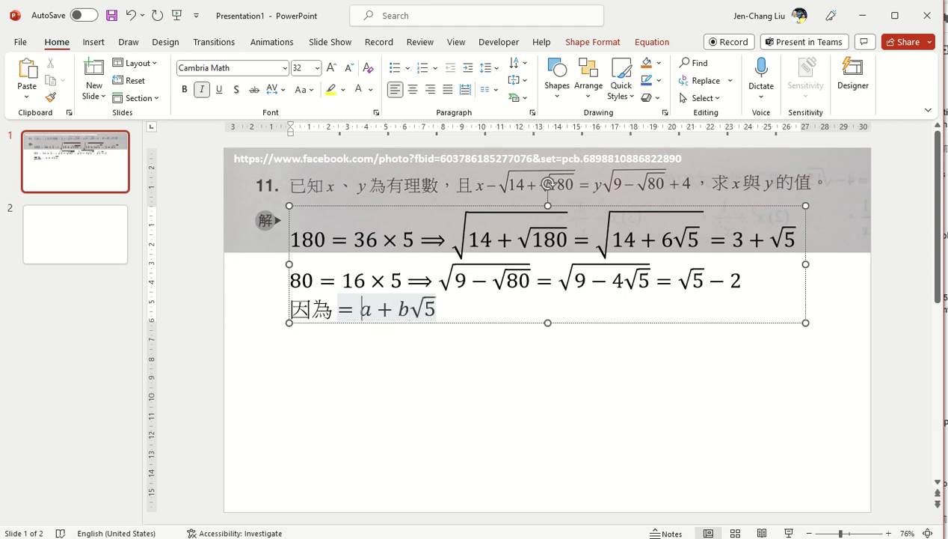
pyautogui.press('Left')
pyautogui.press('Delete')
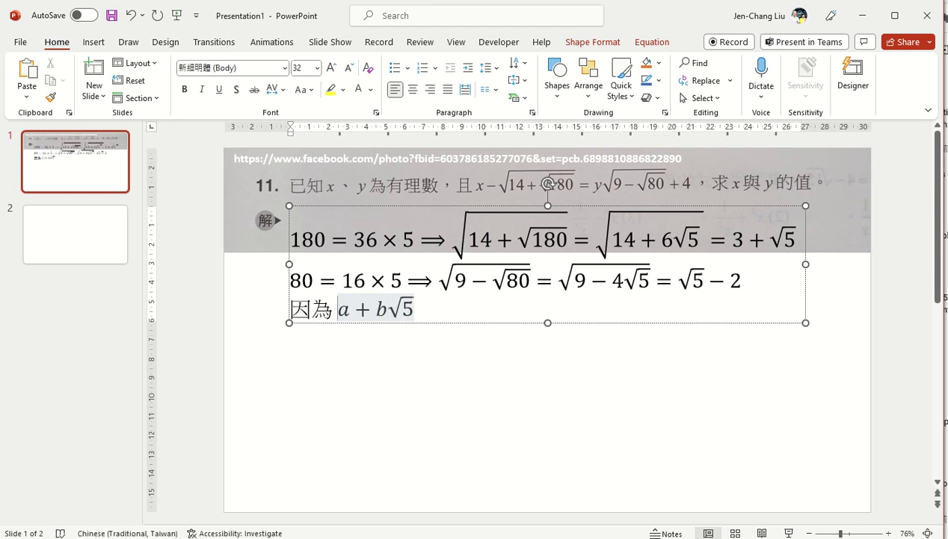
pyautogui.write('(')
pyautogui.press('End')
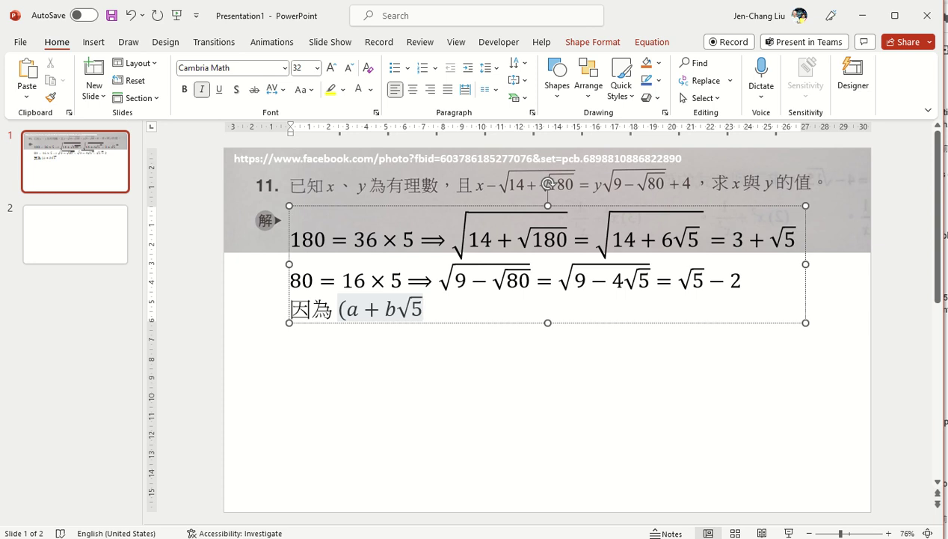
# Complete the line as (a + b√5)² = a² + 5b² + 2ab√5.
pyautogui.hotkey('alt', 'shift')
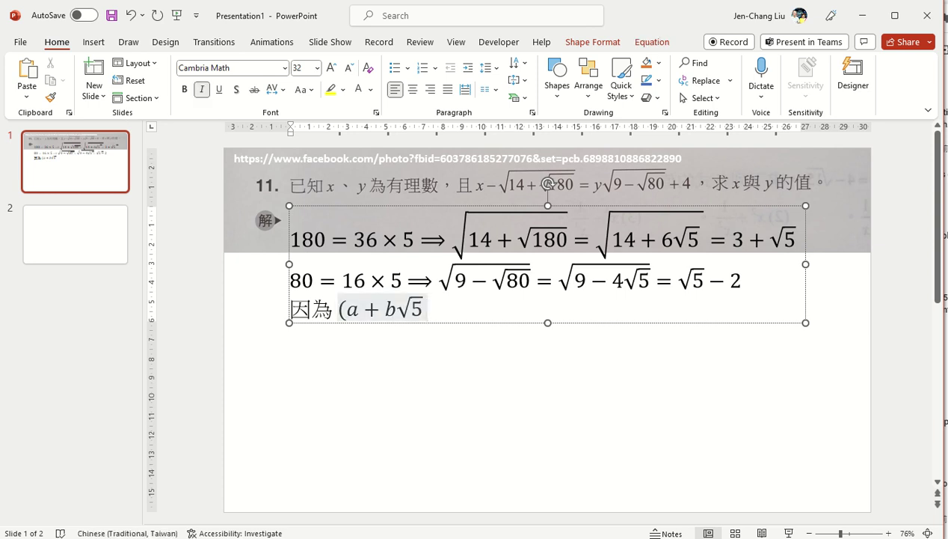
pyautogui.press('BackSpace')
pyautogui.write(')')
pyautogui.write('^2')
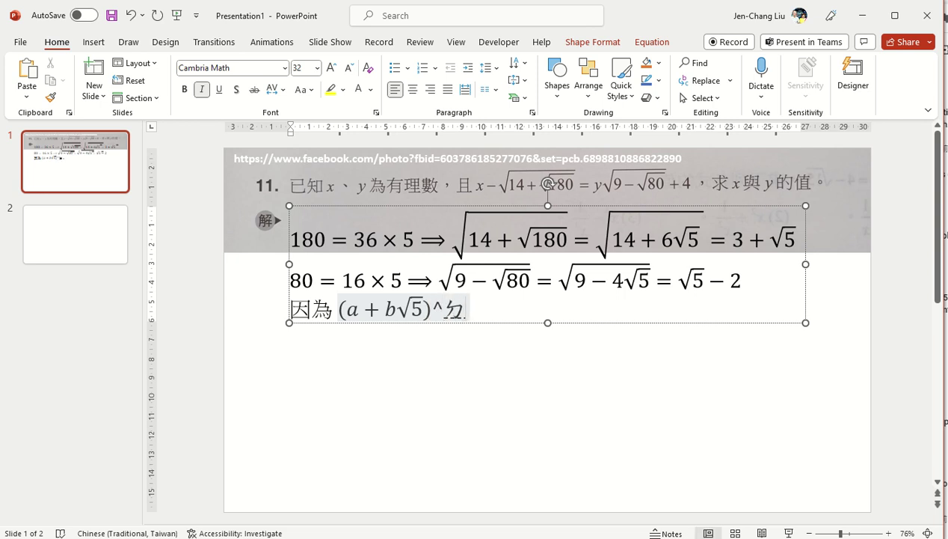
pyautogui.press('BackSpace')
pyautogui.hotkey('alt', 'shift')
pyautogui.write('2')
pyautogui.press('space')
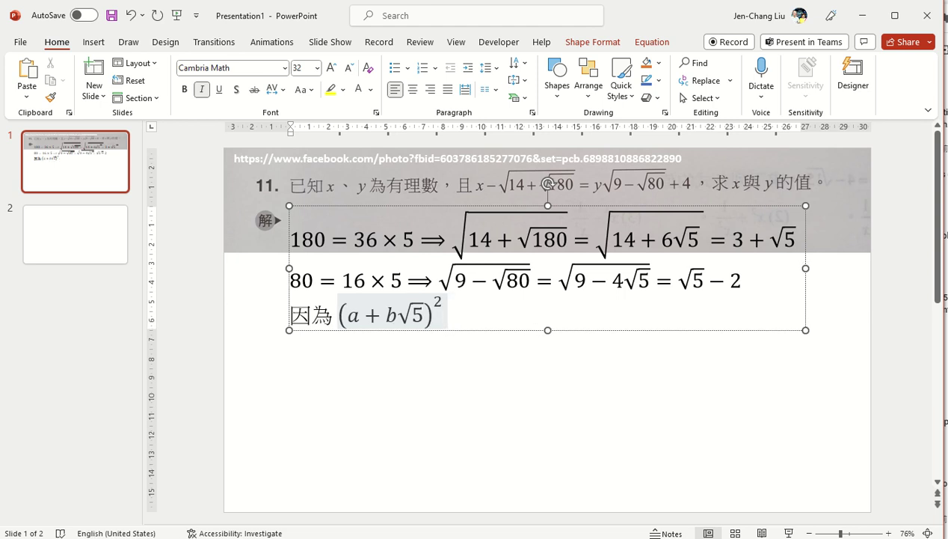
pyautogui.write(' =')
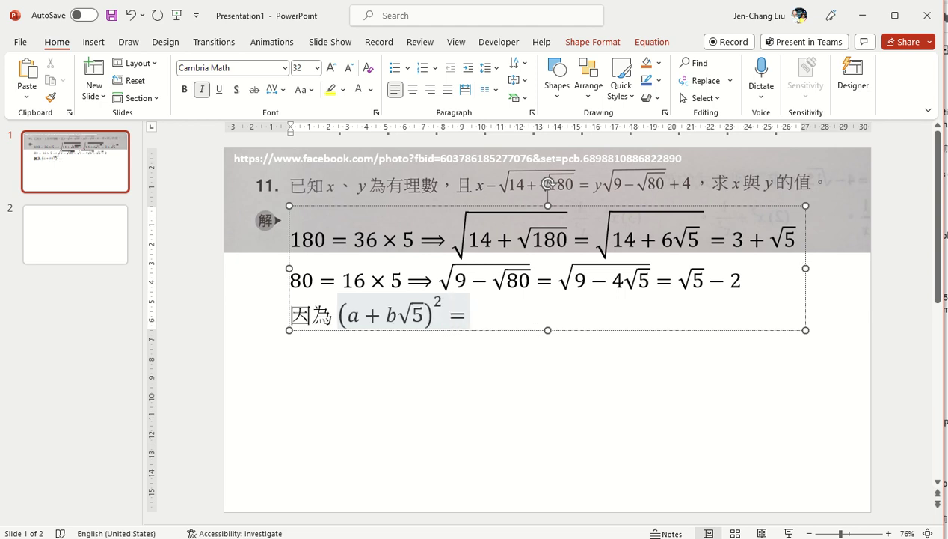
pyautogui.write('a')
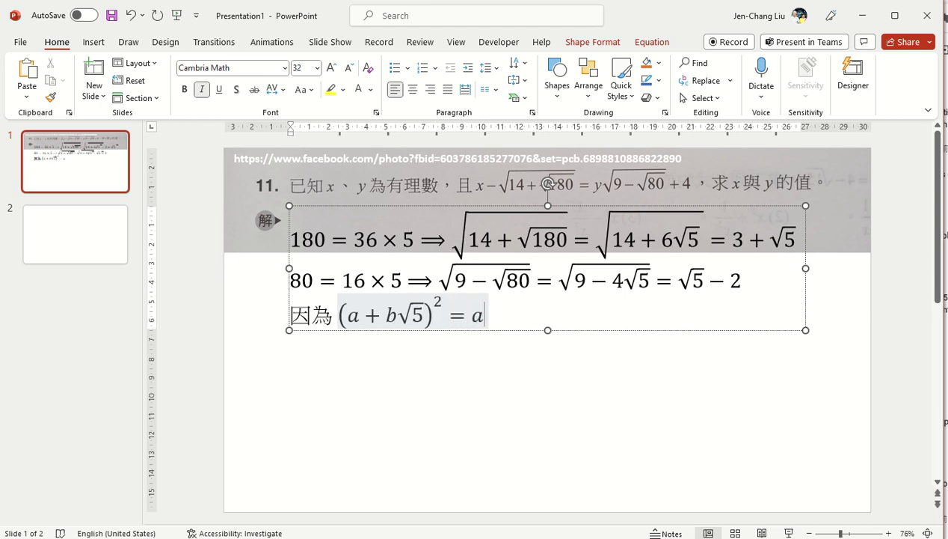
pyautogui.write('^2')
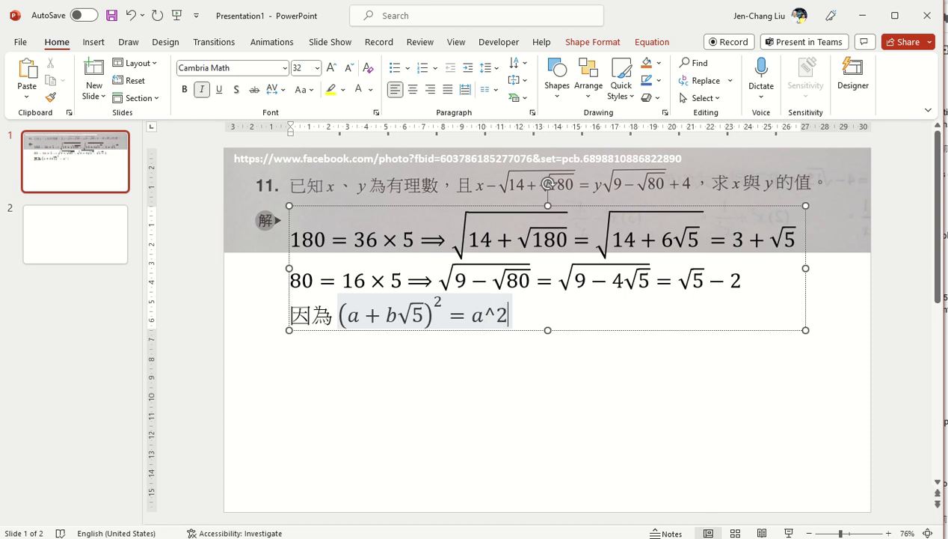
pyautogui.write('+')
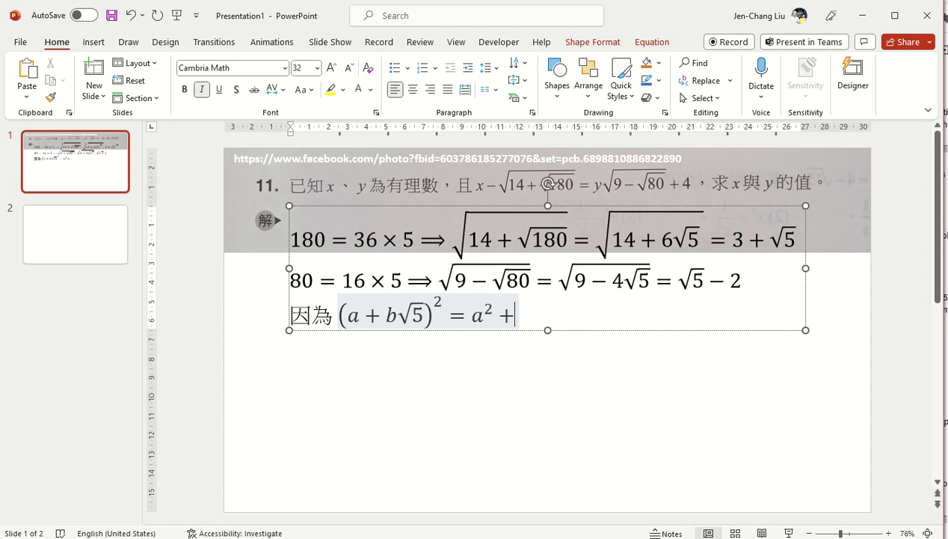
pyautogui.write('5b')
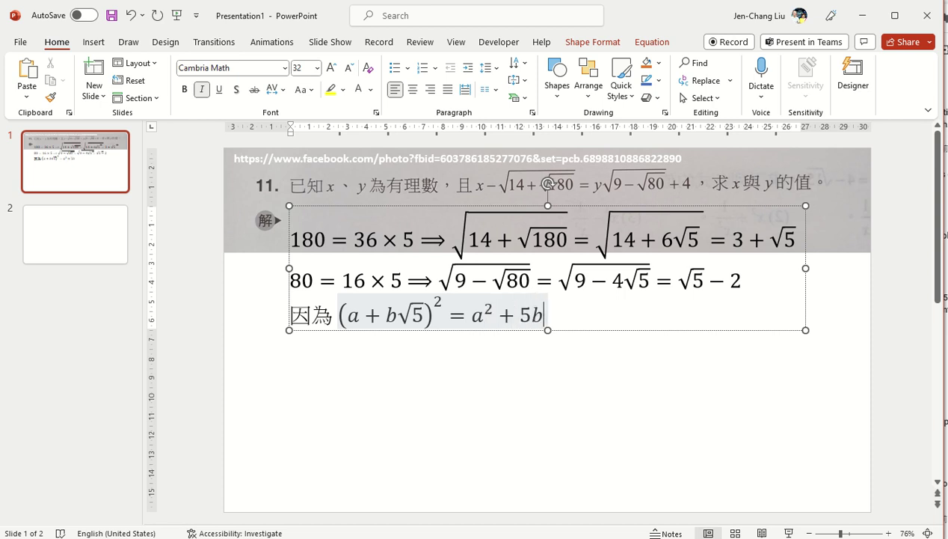
pyautogui.write('^2')
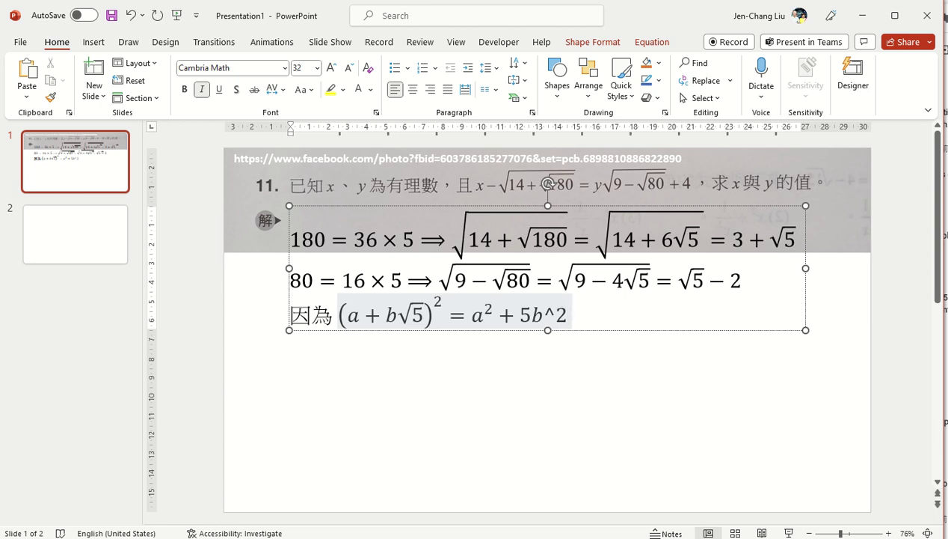
pyautogui.write('+2ab')
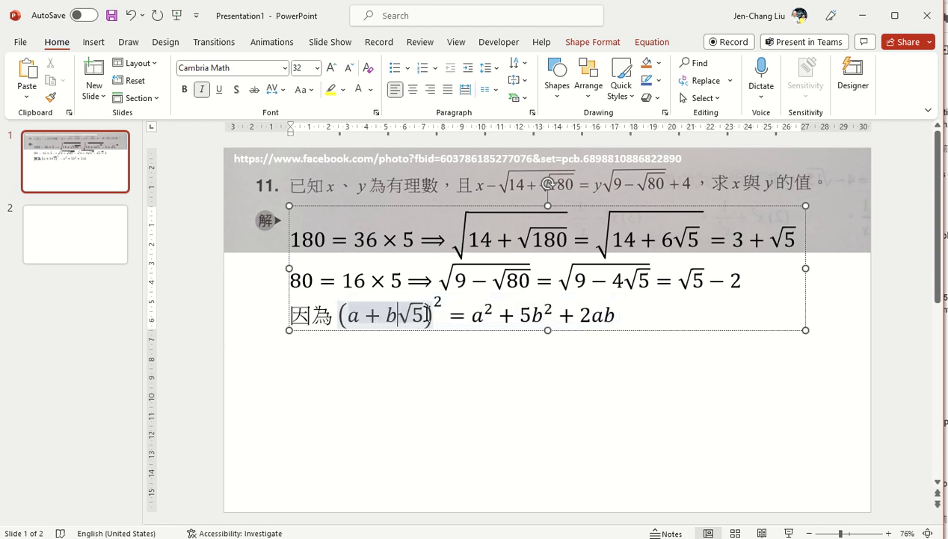
pyautogui.doubleClick(424, 310)
pyautogui.hotkey('ctrl', 'c')
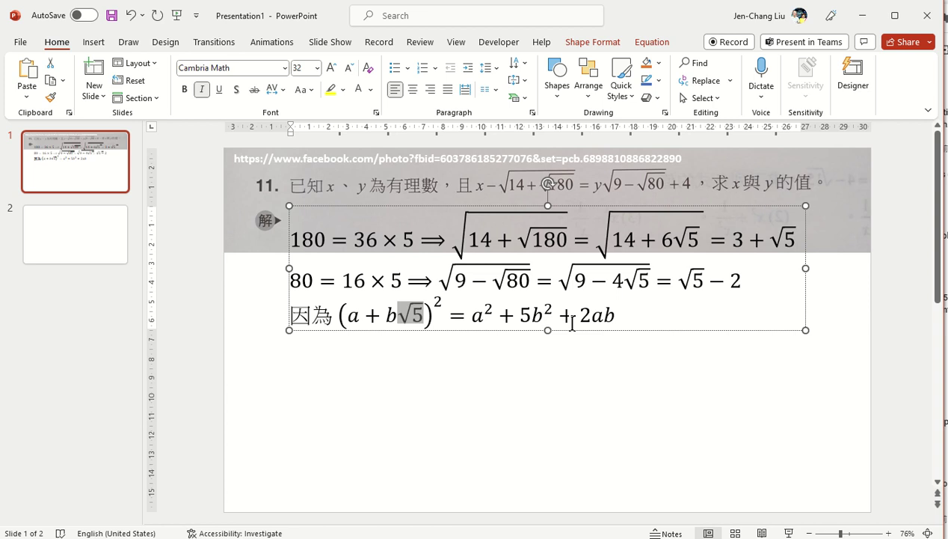
pyautogui.click(618, 318)
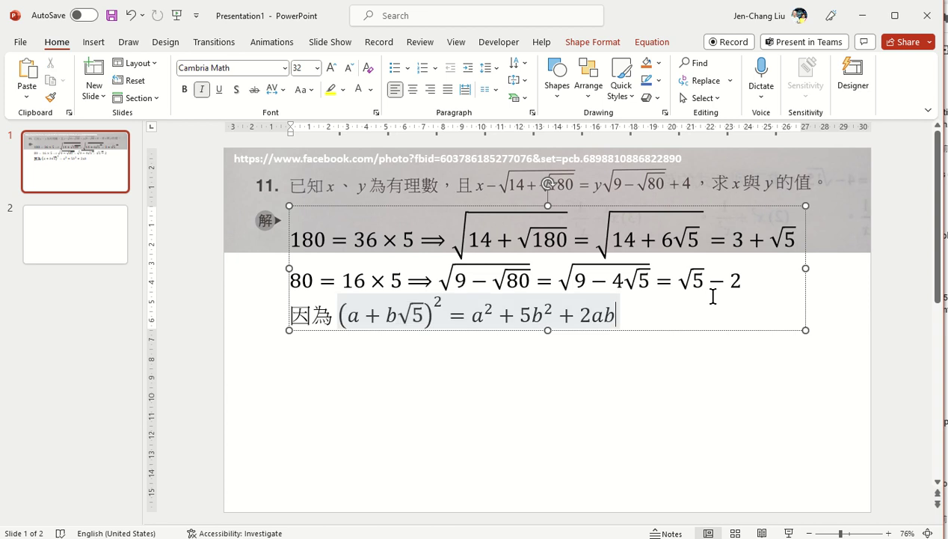
pyautogui.hotkey('ctrl', 'v')
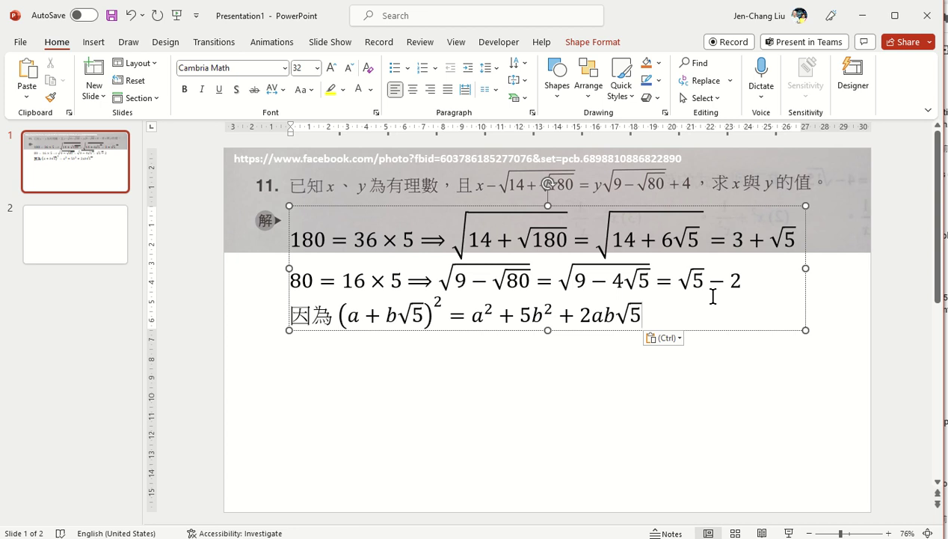
# Start a fourth line with a pasted copy of a² + 5b² + 2ab√5.
pyautogui.press('Return')
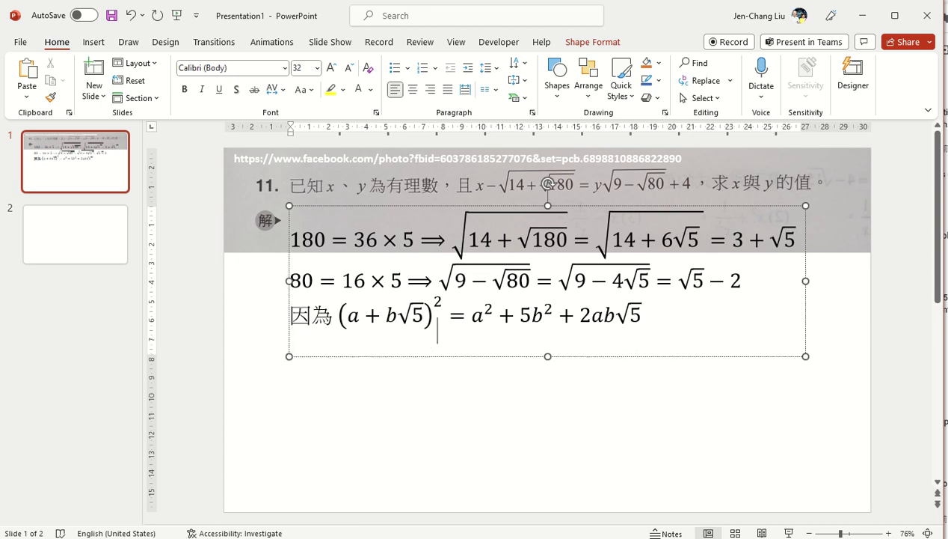
pyautogui.press('Up')
pyautogui.press('Right')
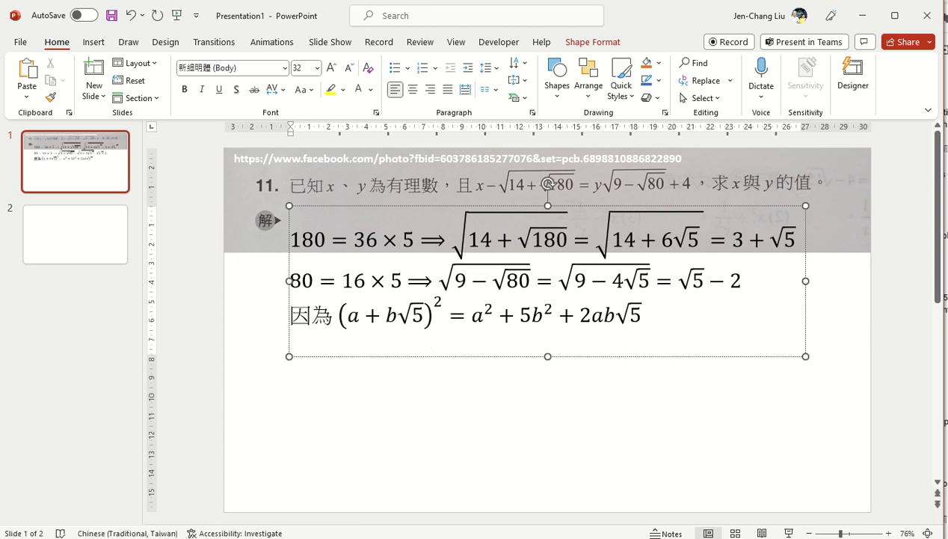
pyautogui.press('Right')
pyautogui.press('Right')
pyautogui.press('Right')
pyautogui.press('Right')
pyautogui.press('Right')
pyautogui.press('Right')
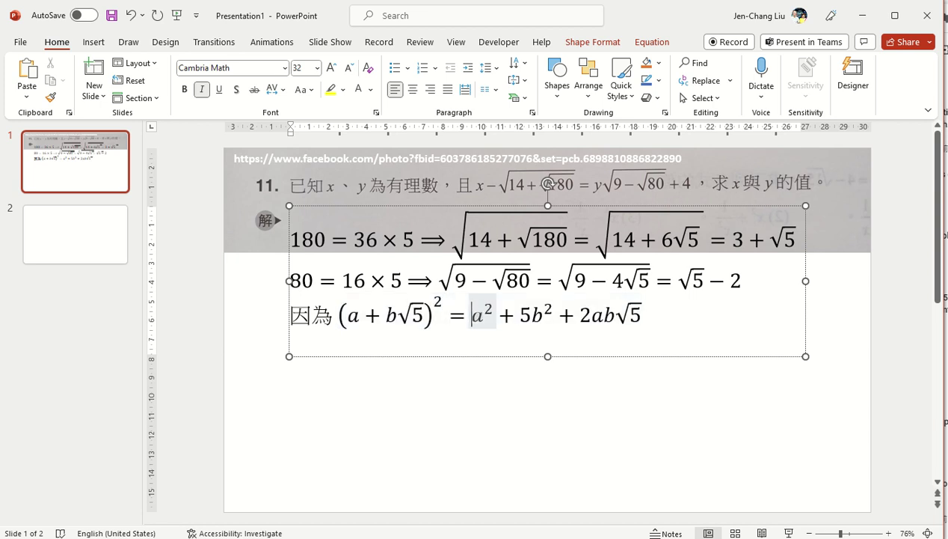
pyautogui.hotkey('shift', 'Right')
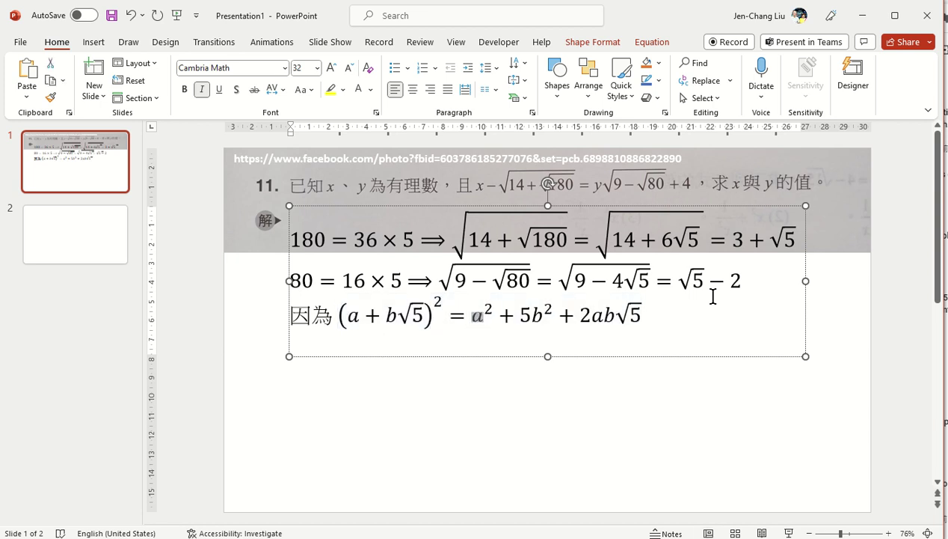
pyautogui.hotkey('shift', 'Right')
pyautogui.hotkey('shift', 'Right')
pyautogui.hotkey('shift', 'Right')
pyautogui.hotkey('shift', 'Right')
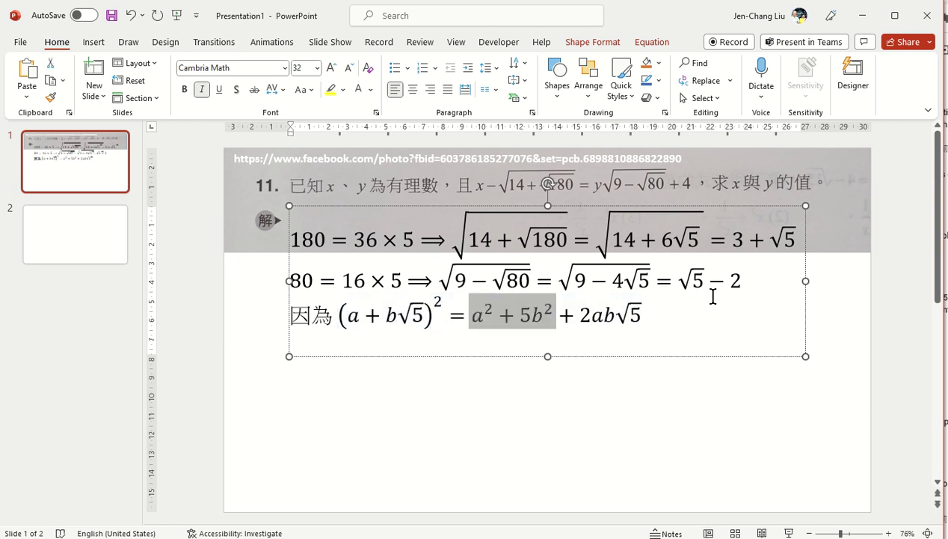
pyautogui.hotkey('shift', 'Right')
pyautogui.hotkey('shift', 'Right')
pyautogui.hotkey('shift', 'Right')
pyautogui.hotkey('shift', 'Right')
pyautogui.hotkey('shift', 'Right')
pyautogui.hotkey('ctrl', 'c')
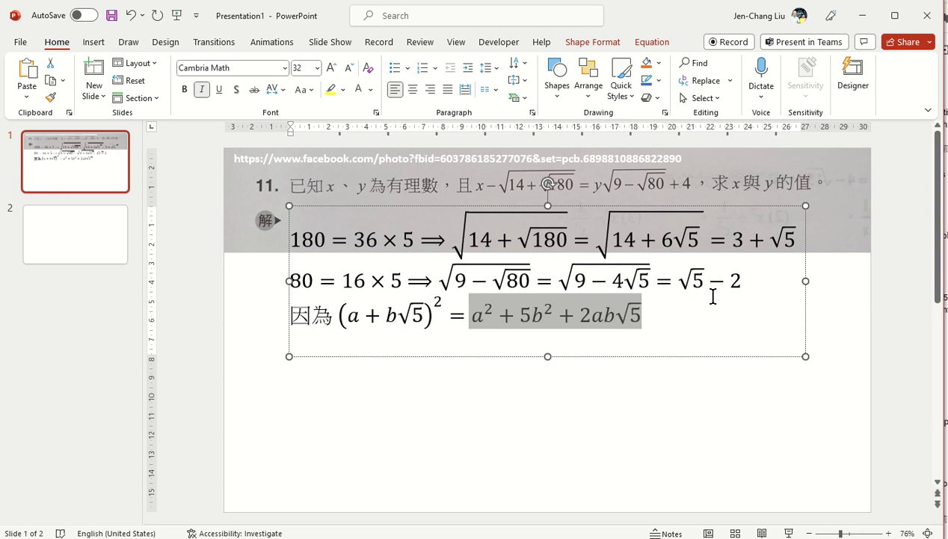
pyautogui.press('Down')
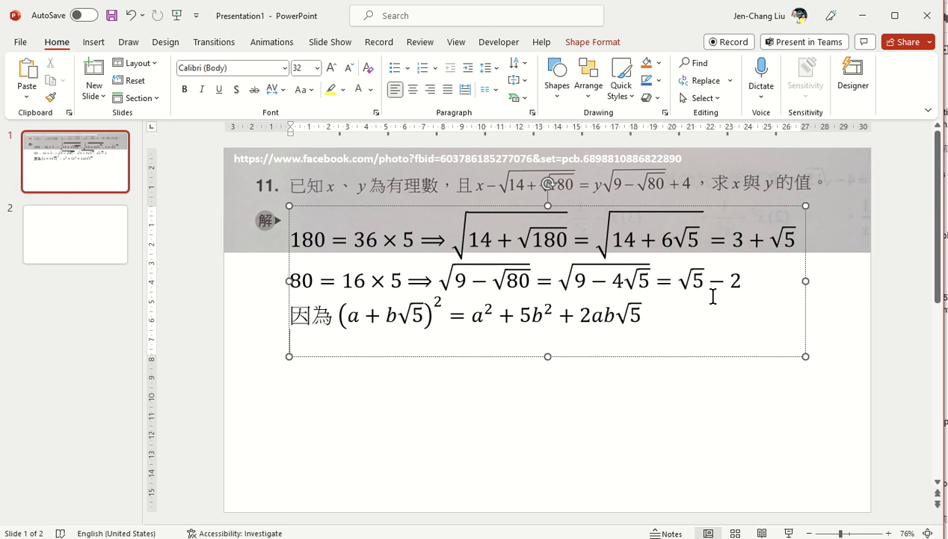
pyautogui.hotkey('ctrl', 'v')
pyautogui.press('Left')
pyautogui.press('Left')
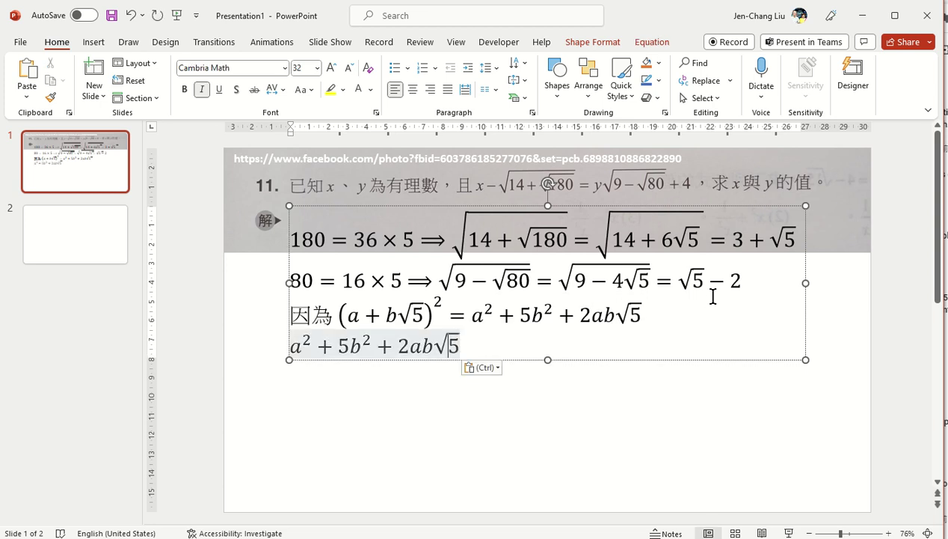
pyautogui.press('Left')
pyautogui.press('Left')
pyautogui.press('Left')
pyautogui.press('Left')
pyautogui.press('Left')
pyautogui.press('Right')
pyautogui.press('Right')
pyautogui.press('Right')
# Edit it to read a² + 5b² = 14, 2ab√5 = 6 ⟹ a = 3, b = 1.
pyautogui.write('=/')
pyautogui.press('BackSpace')
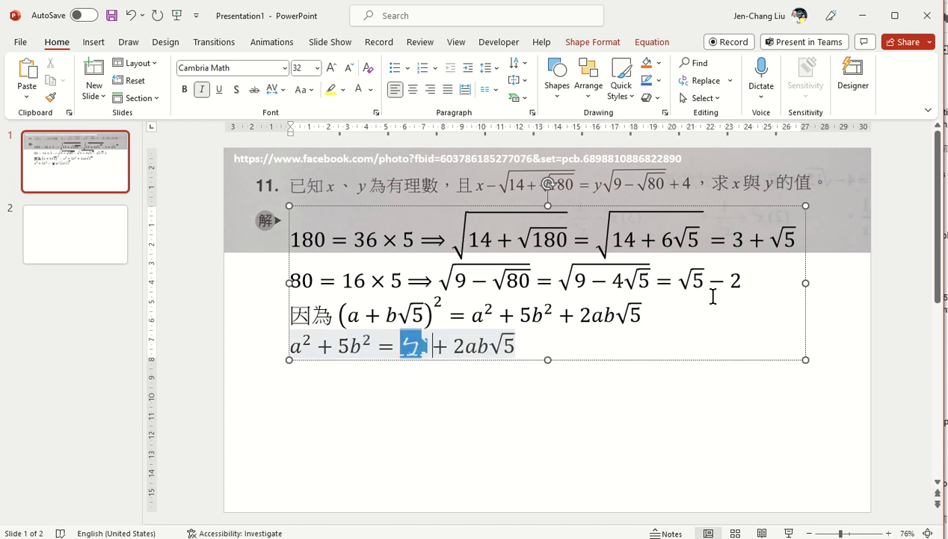
pyautogui.press('BackSpace')
pyautogui.write('14,')
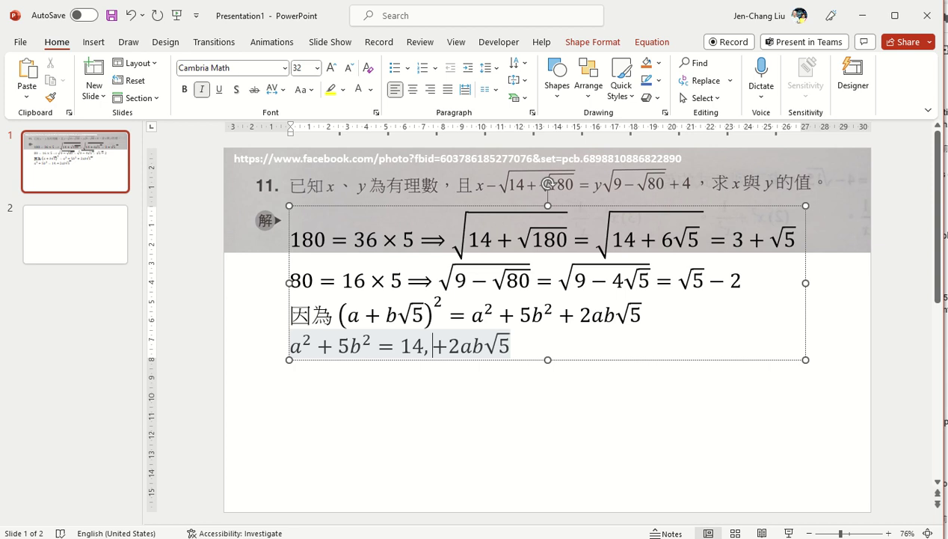
pyautogui.press('Delete')
pyautogui.press('Right')
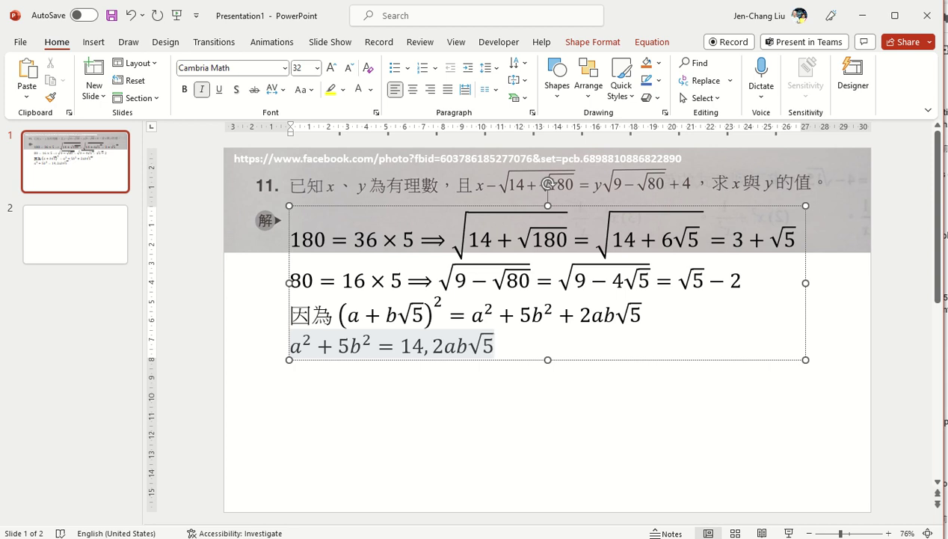
pyautogui.write('= ')
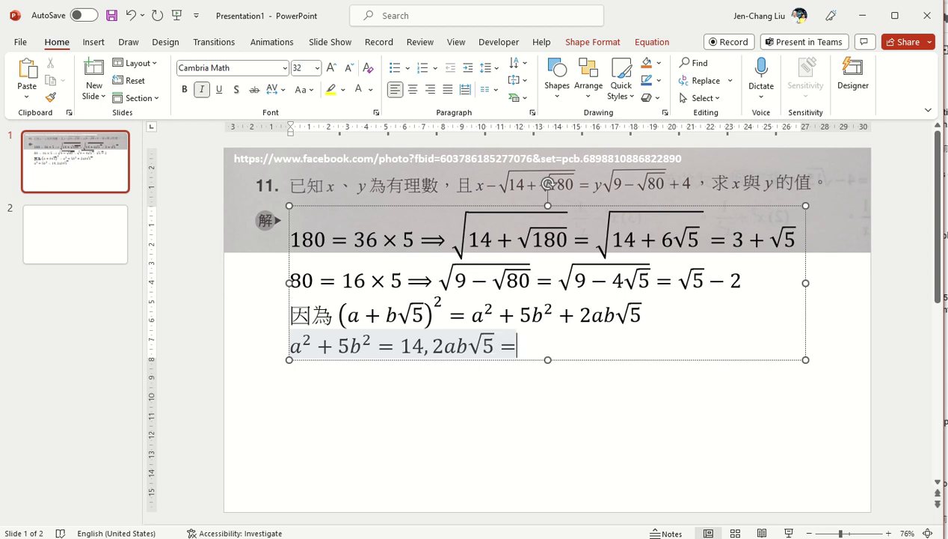
pyautogui.write('6')
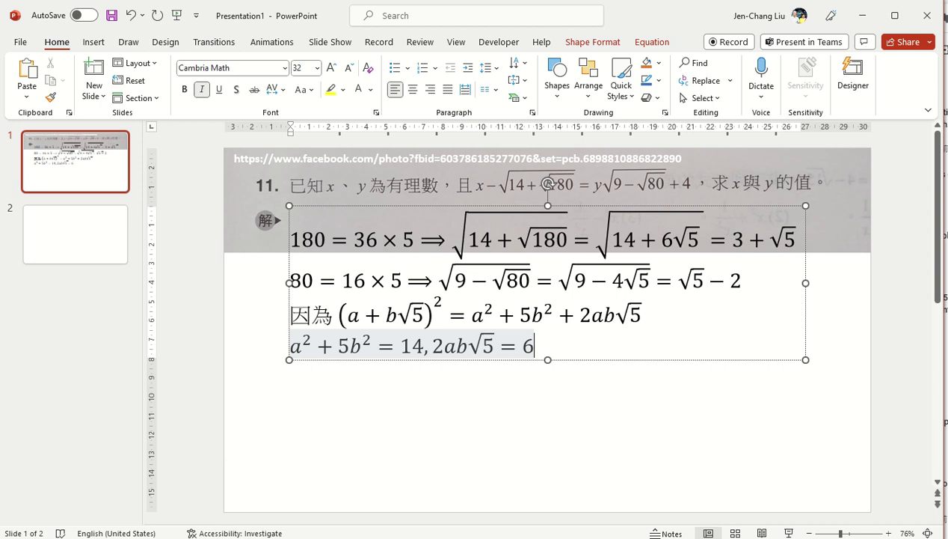
pyautogui.write('\\')
pyautogui.write('L')
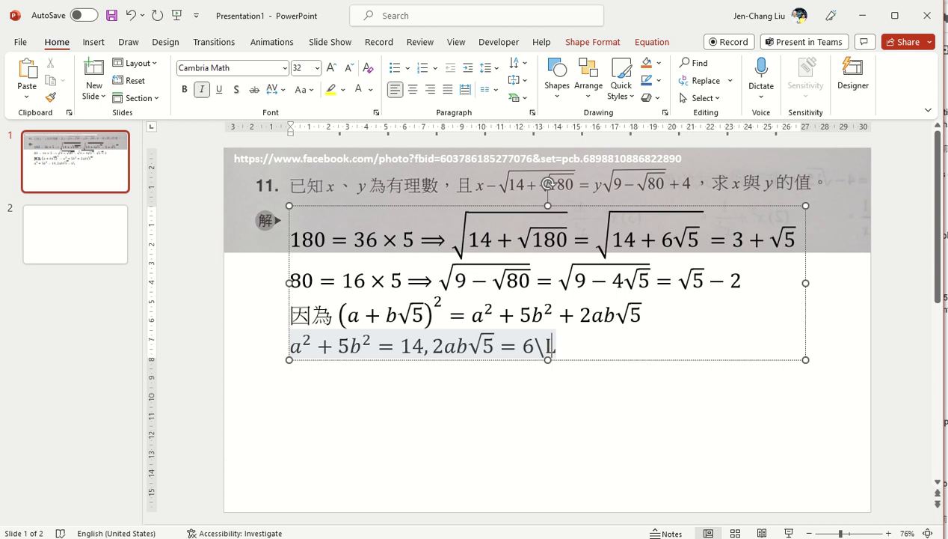
pyautogui.write('ongh')
pyautogui.press('BackSpace')
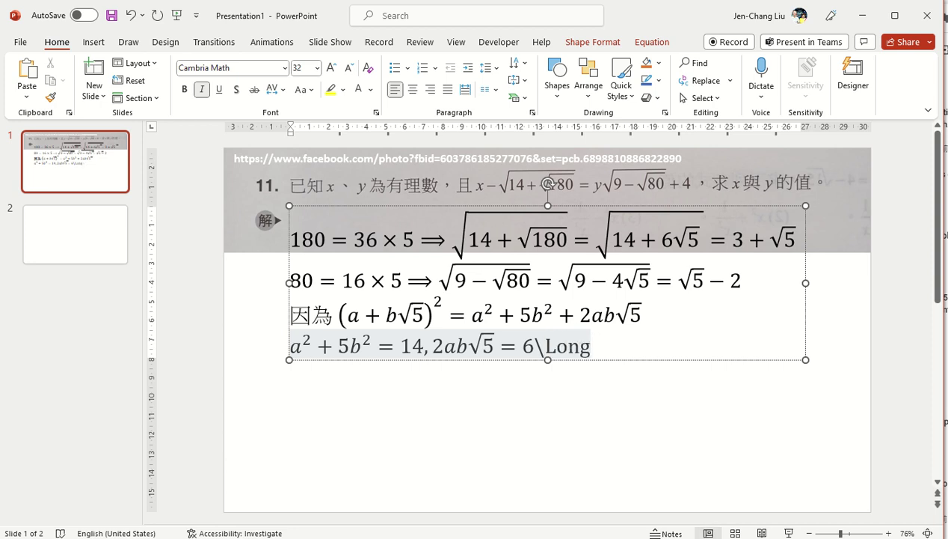
pyautogui.write('rightarr')
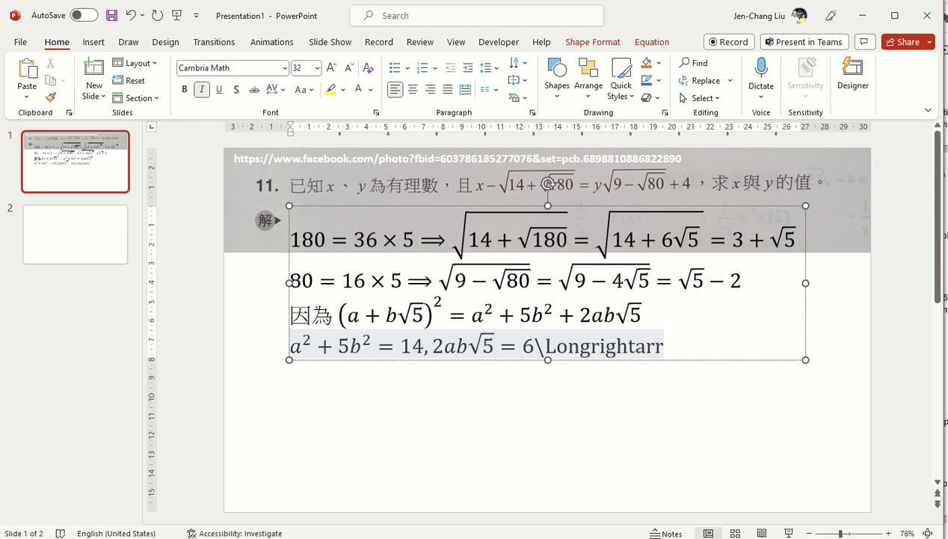
pyautogui.write('ow')
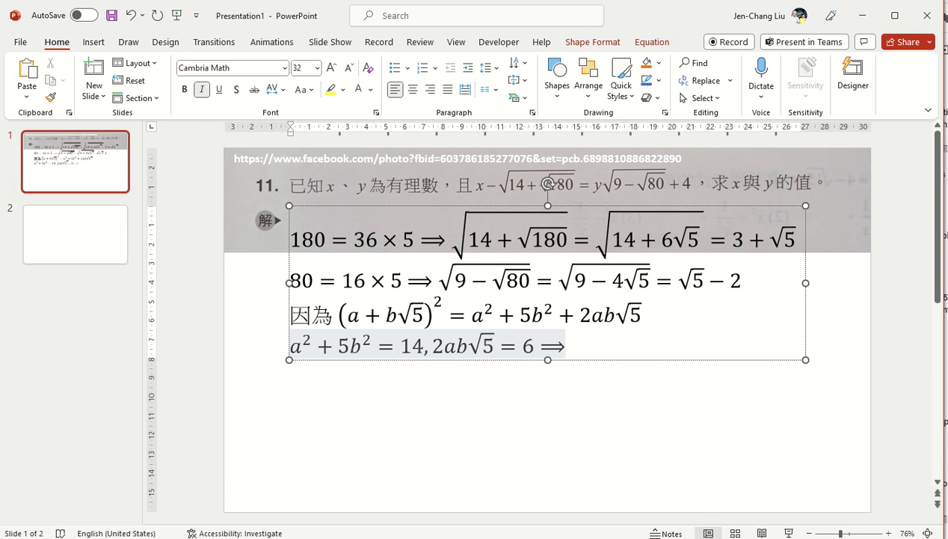
pyautogui.write('a')
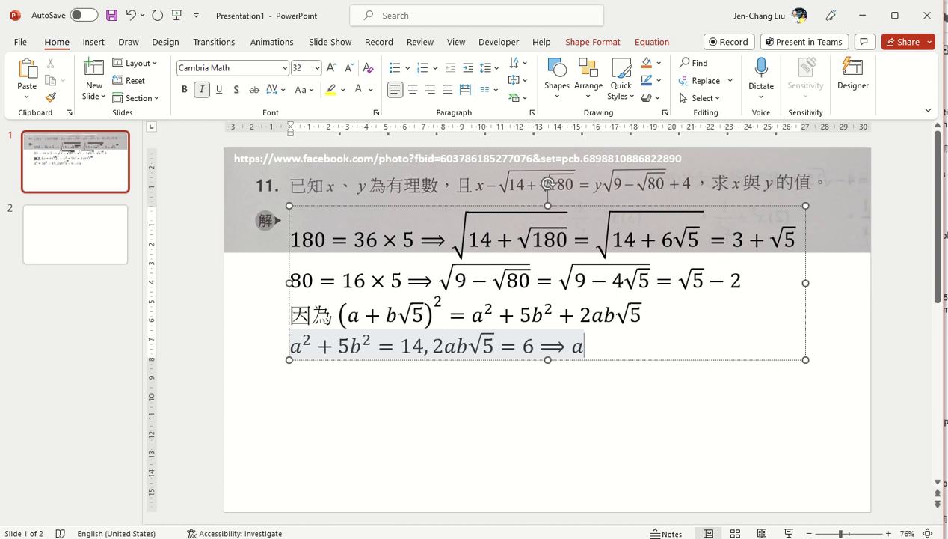
pyautogui.write('=3,')
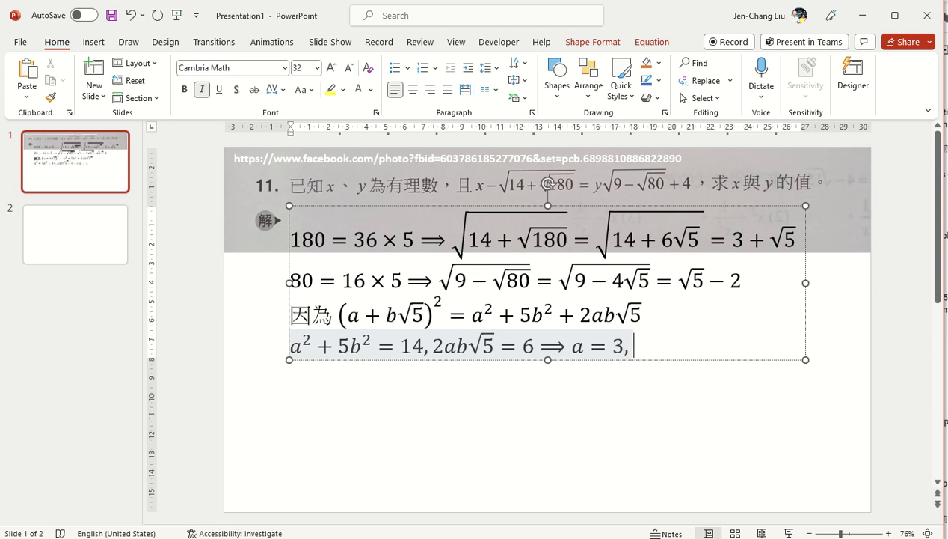
pyautogui.write('b=1')
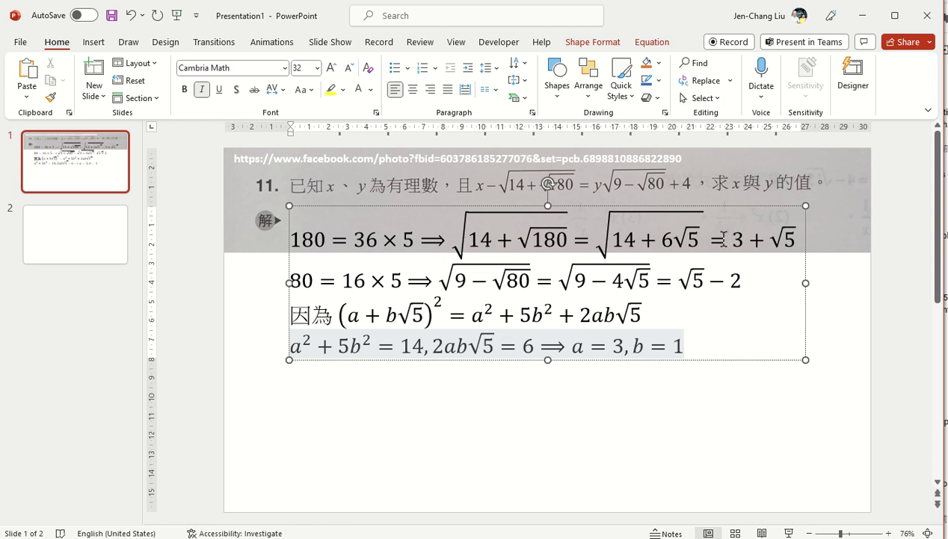
# Copy 3 + √5 from the first equation onto a new line below a = 3, b = 1.
pyautogui.moveTo(727, 239); pyautogui.dragTo(776, 236)
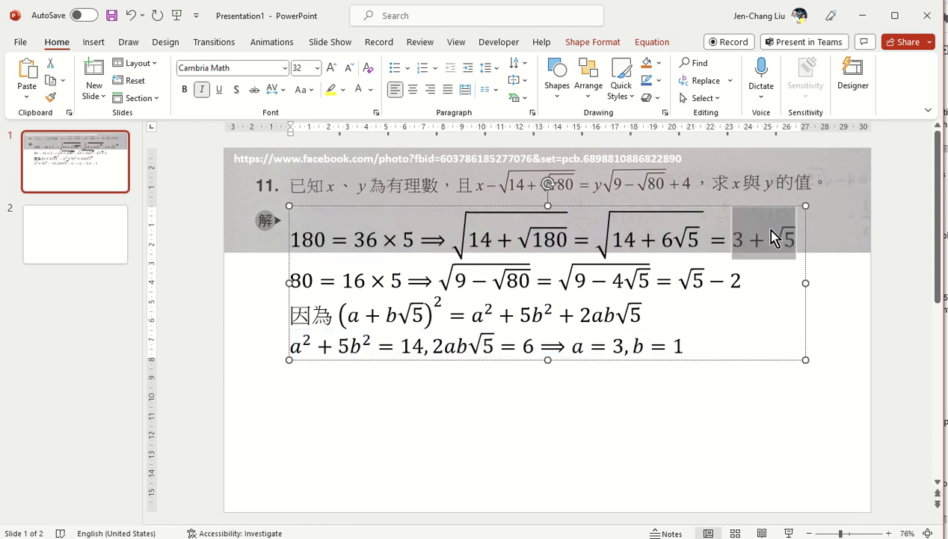
pyautogui.click(724, 335)
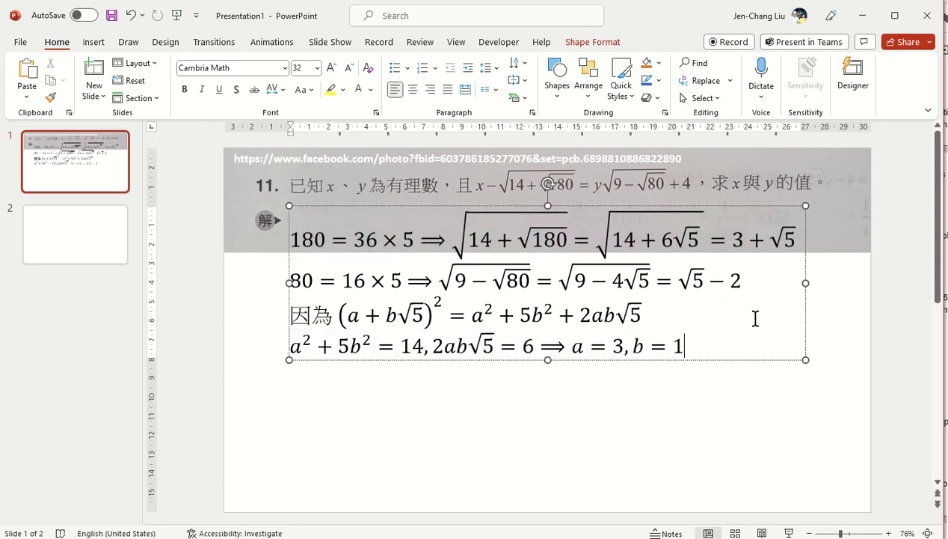
pyautogui.press('Return')
pyautogui.write('3 + √5')
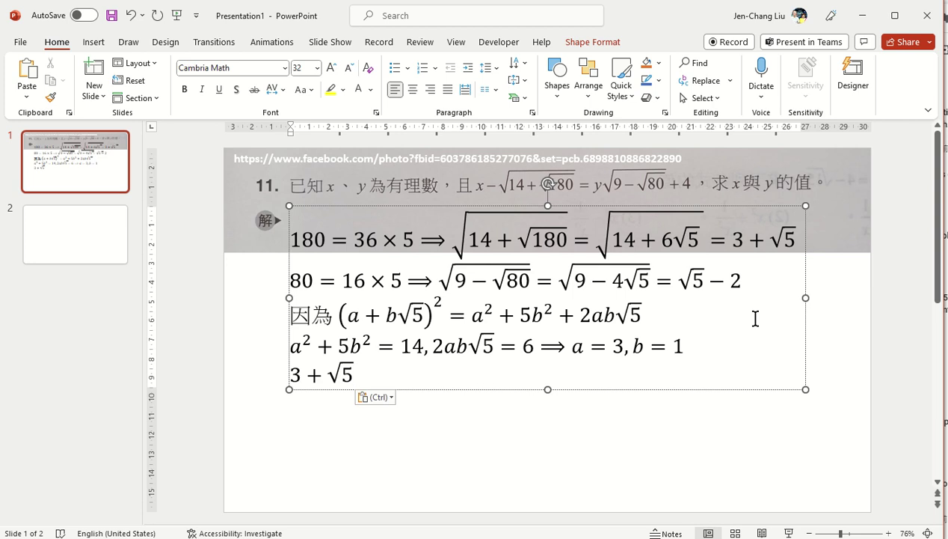
# Edit the pasted line so it reads x − 3 − √5 =.
pyautogui.press('Home')
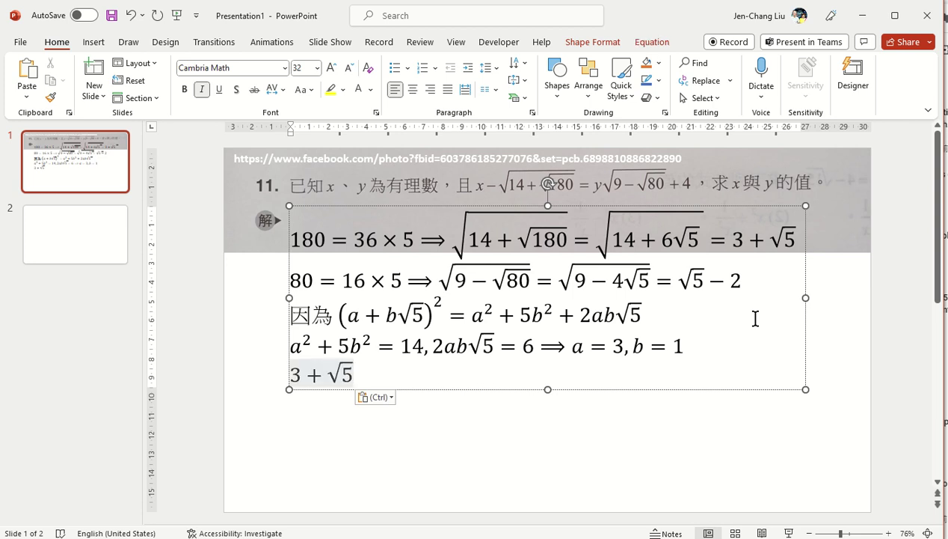
pyautogui.write('ㄌ')
pyautogui.press('BackSpace')
pyautogui.write('x')
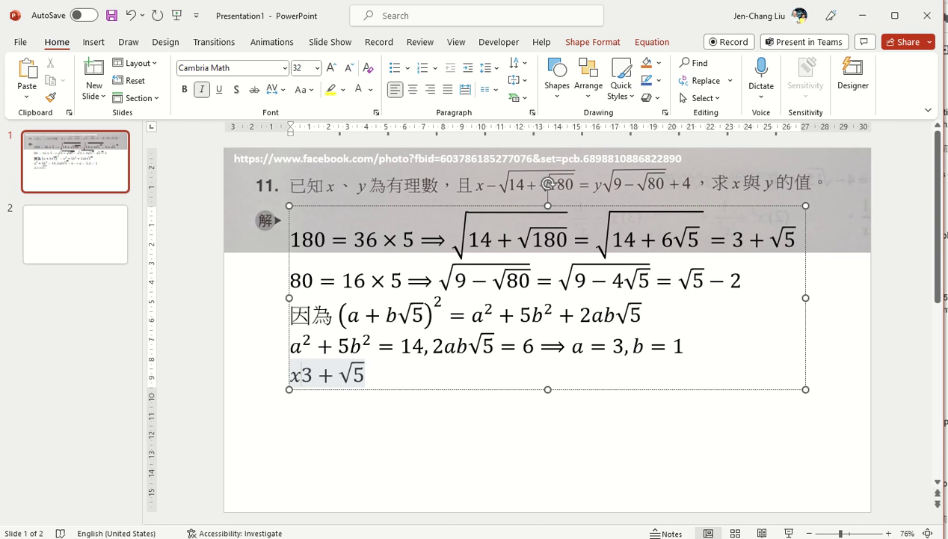
pyautogui.write('-')
pyautogui.press('Right')
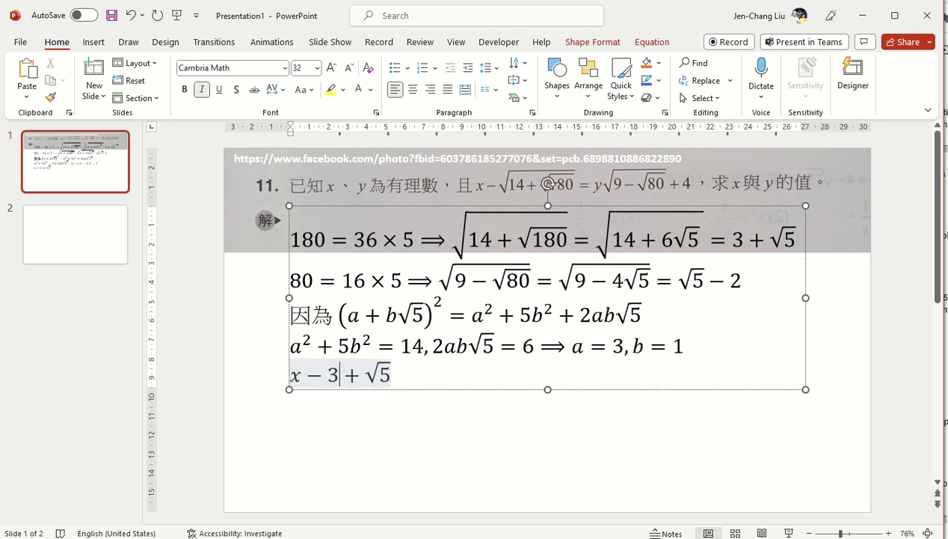
pyautogui.press('Delete')
pyautogui.write('-')
pyautogui.press('End')
pyautogui.write('=')
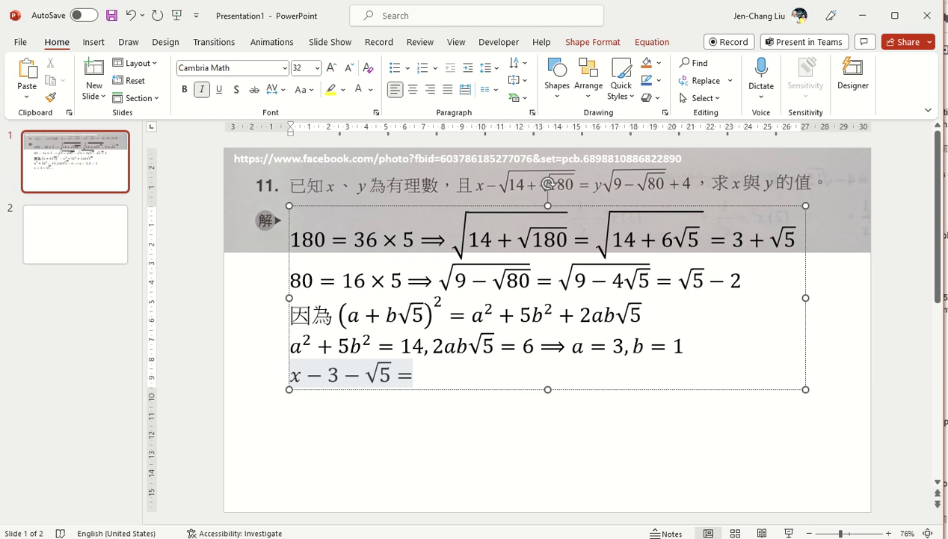
# Complete the right side as (√5 − 2)y + 4, copying √5 − 2 from the second equation.
pyautogui.write('y')
pyautogui.press('Left')
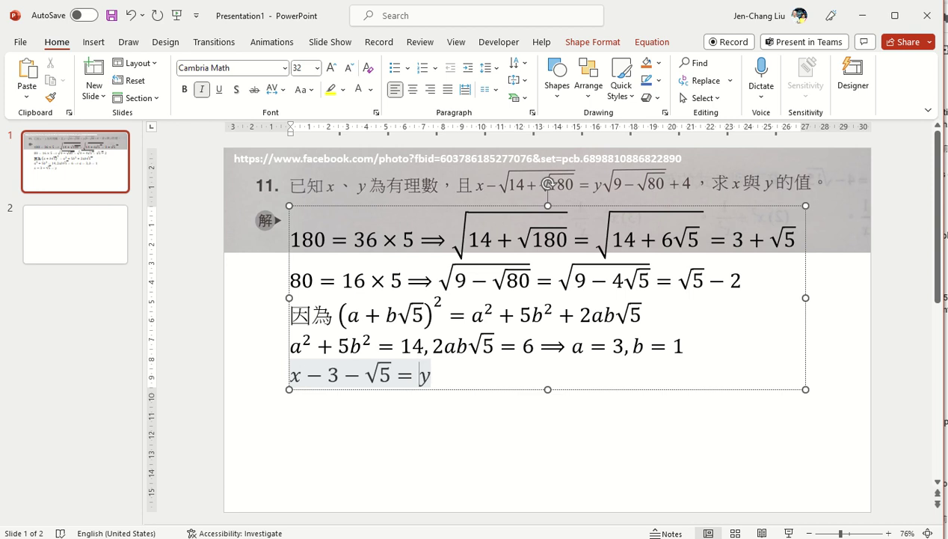
pyautogui.write('()')
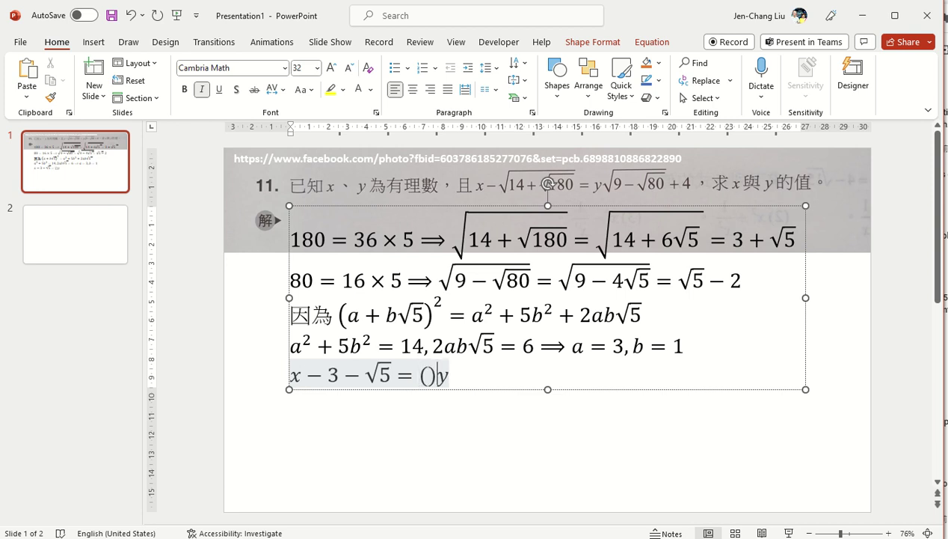
pyautogui.moveTo(677, 280); pyautogui.dragTo(742, 279)
pyautogui.hotkey('ctrl', 'c')
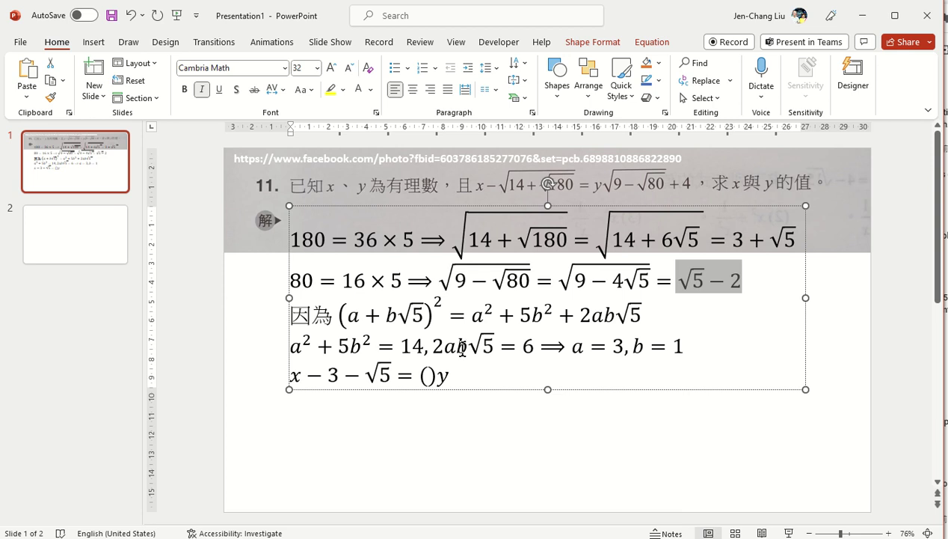
pyautogui.click(425, 372)
pyautogui.hotkey('ctrl', 'v')
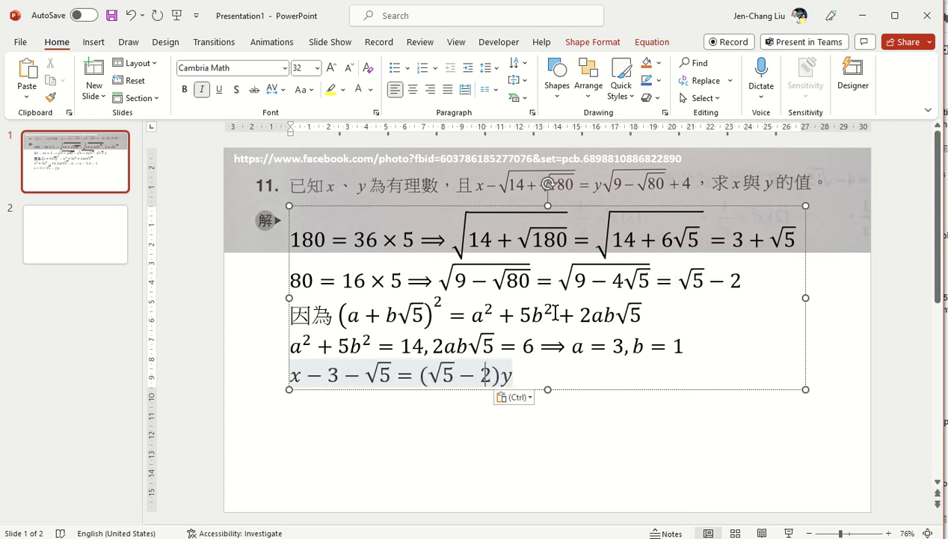
pyautogui.click(524, 376)
pyautogui.write('+')
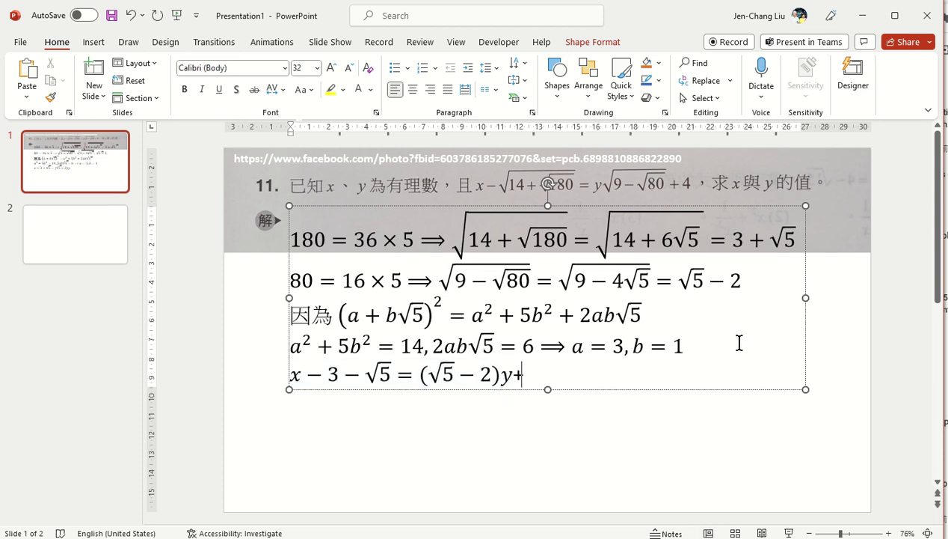
pyautogui.hotkey('ctrl', 'space')
pyautogui.hotkey('alt', 'shift')
pyautogui.hotkey('alt', 'shift')
pyautogui.hotkey('alt', 'shift')
pyautogui.press('BackSpace')
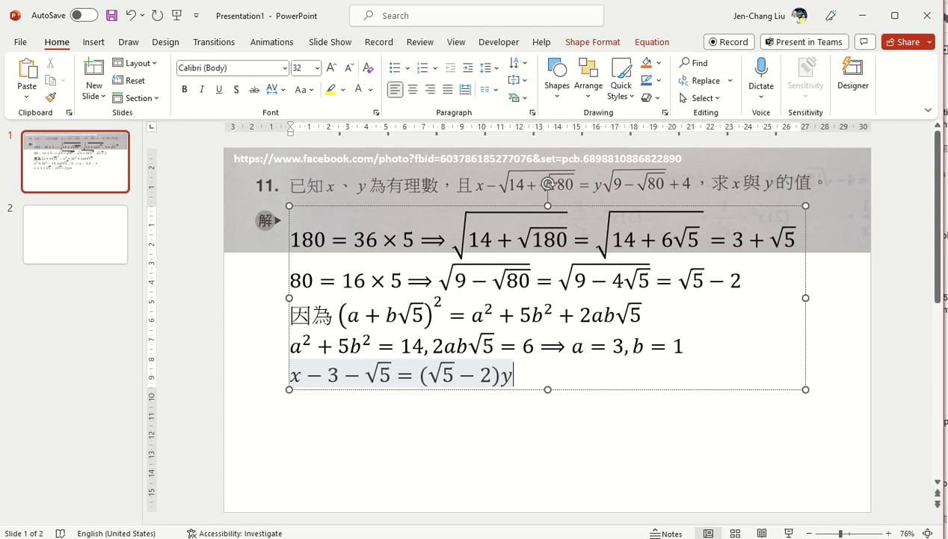
pyautogui.write(' + 4')
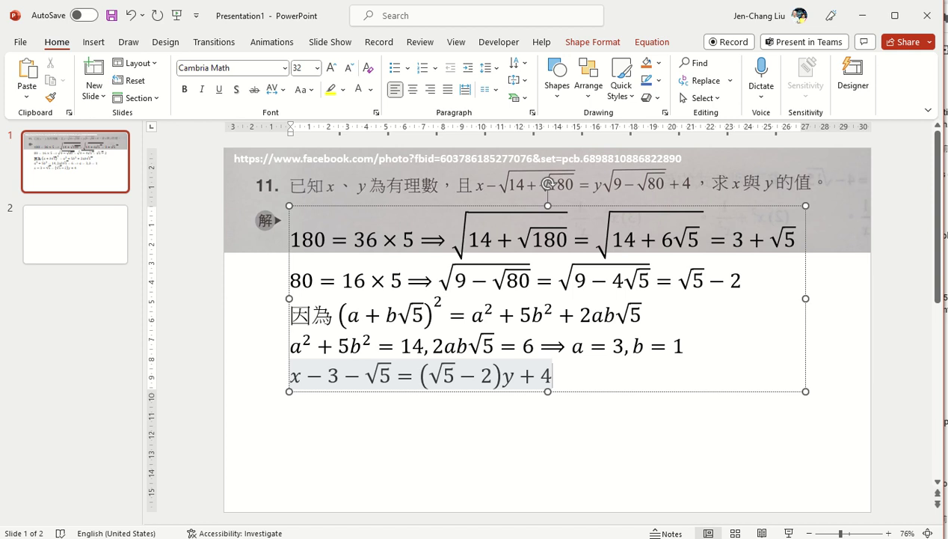
# Duplicate the x − 3 − √5 = (√5 − 2)y + 4 equation onto a new line below.
pyautogui.press('Return')
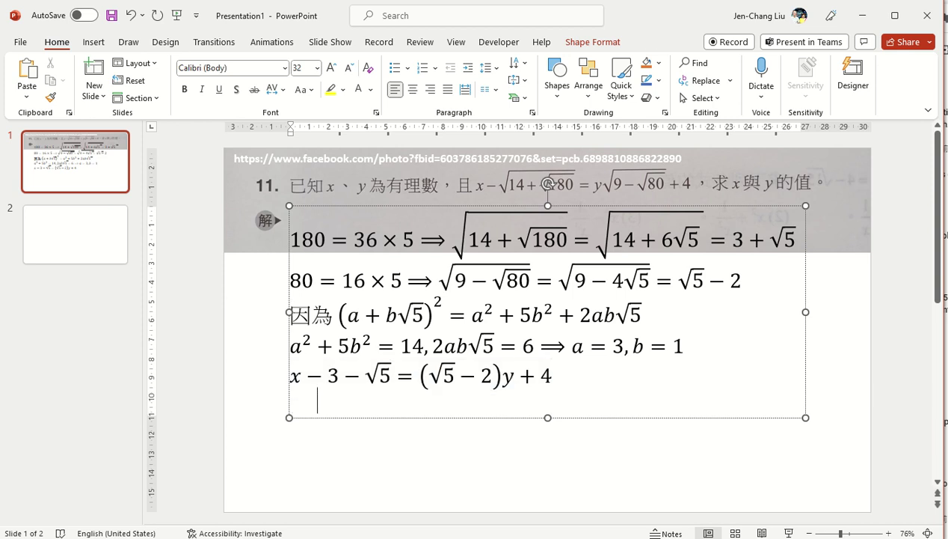
pyautogui.click(291, 403)
pyautogui.click(291, 374)
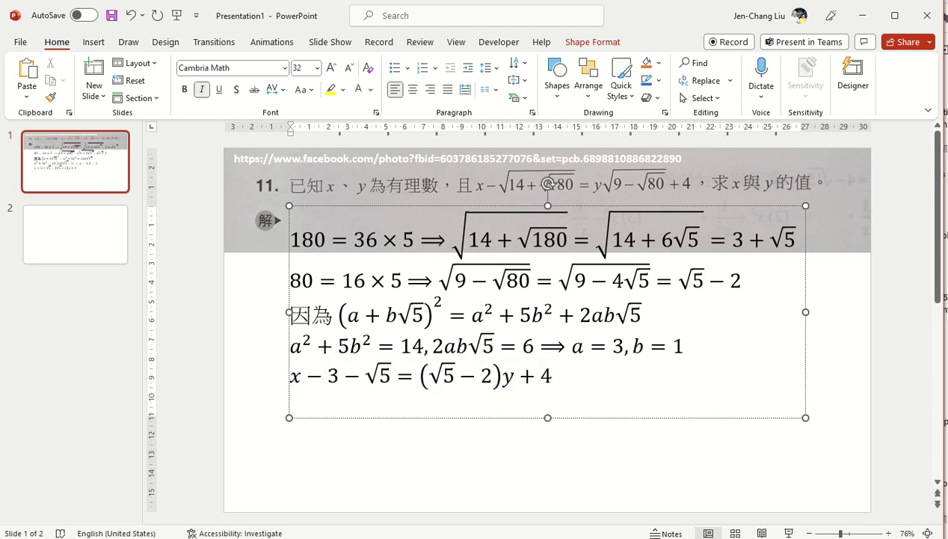
pyautogui.hotkey('shift', 'End')
pyautogui.hotkey('ctrl', 'c')
pyautogui.hotkey('shift', 'Left')
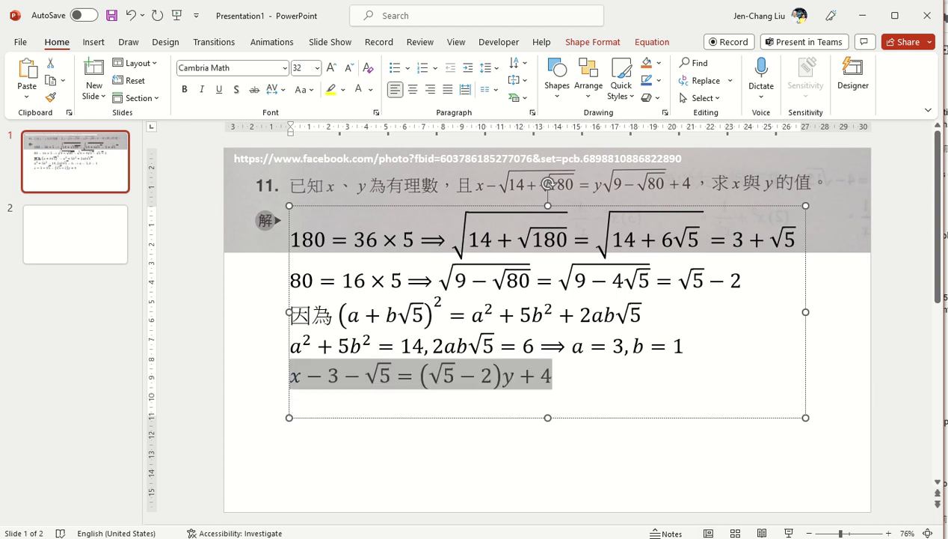
pyautogui.click(290, 397)
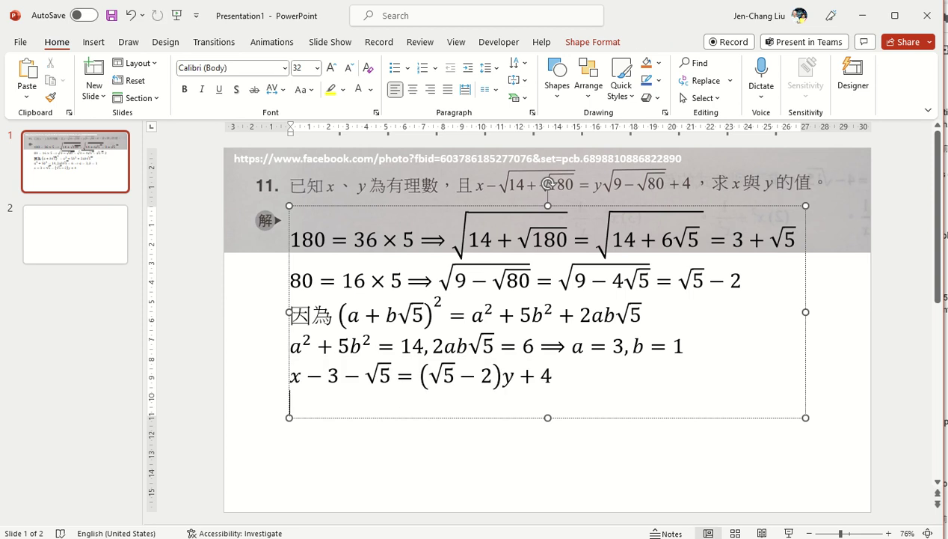
pyautogui.hotkey('ctrl', 'v')
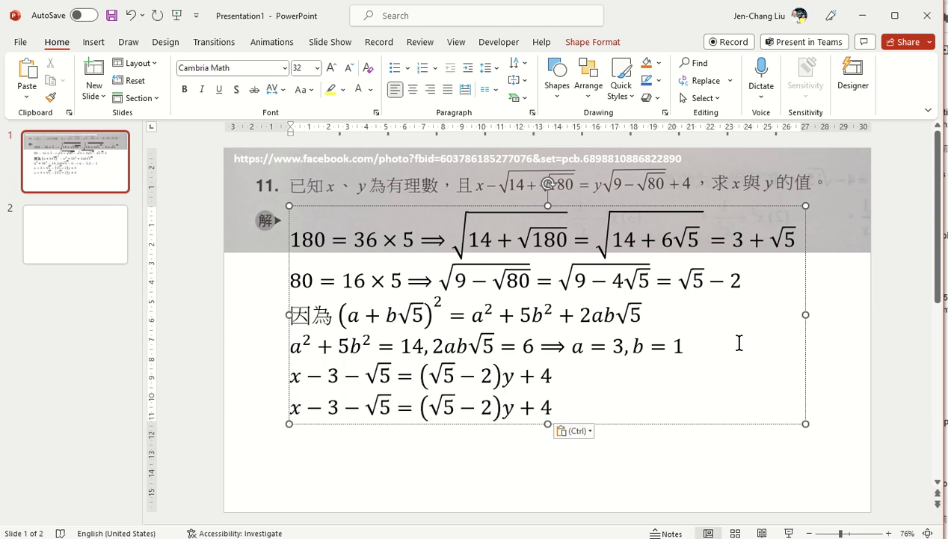
# In the copy, remove the + 4 and replace the 3 after x with 7 + 2y.
pyautogui.press('Left')
pyautogui.press('Left')
pyautogui.press('Left')
pyautogui.press('Delete')
pyautogui.press('Delete')
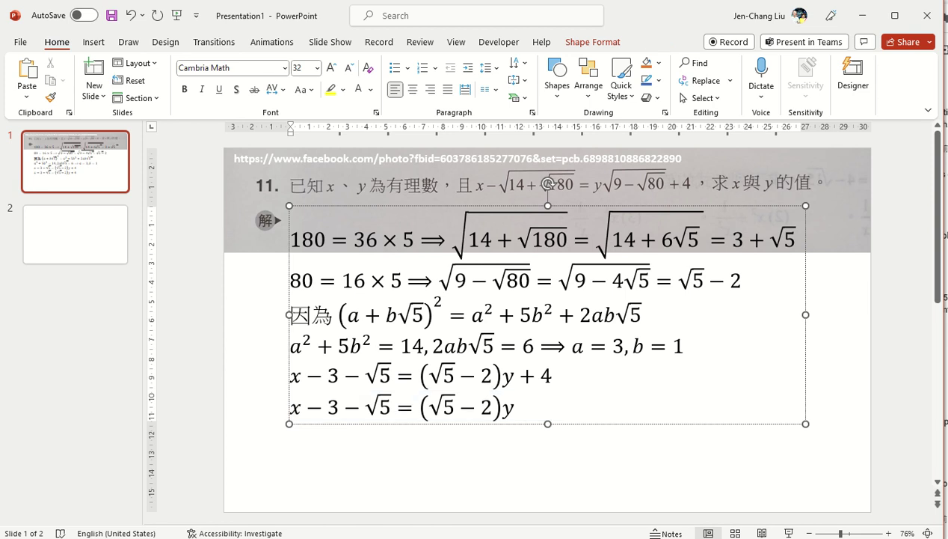
pyautogui.press('Left')
pyautogui.press('Left')
pyautogui.press('Left')
pyautogui.press('Left')
pyautogui.press('Left')
pyautogui.press('Left')
pyautogui.press('Left')
pyautogui.press('Left')
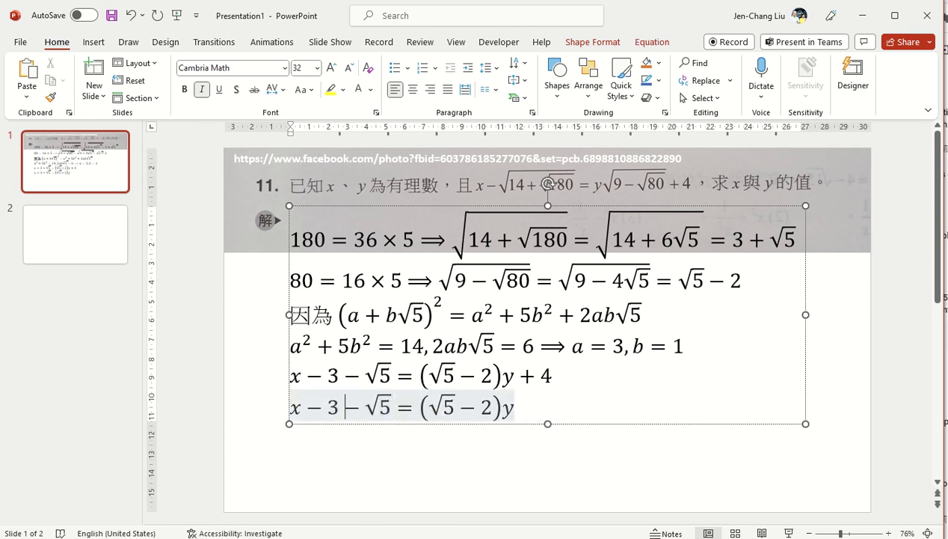
pyautogui.press('Left')
pyautogui.press('Right')
pyautogui.press('BackSpace')
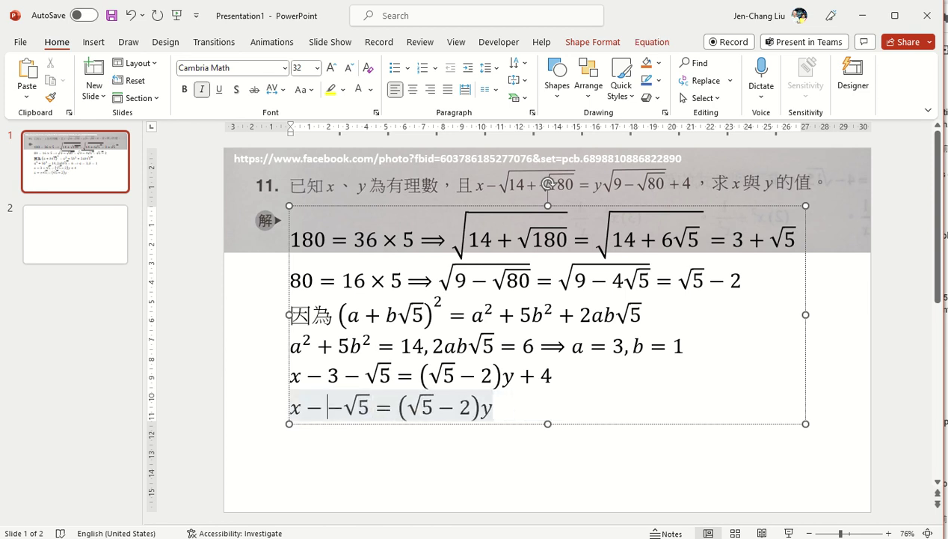
pyautogui.write('7 ')
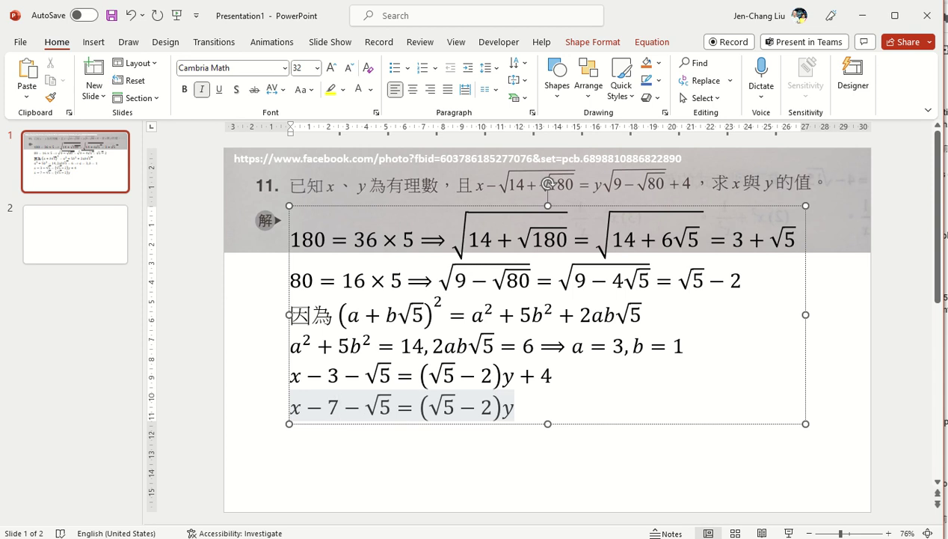
pyautogui.write('+ 2')
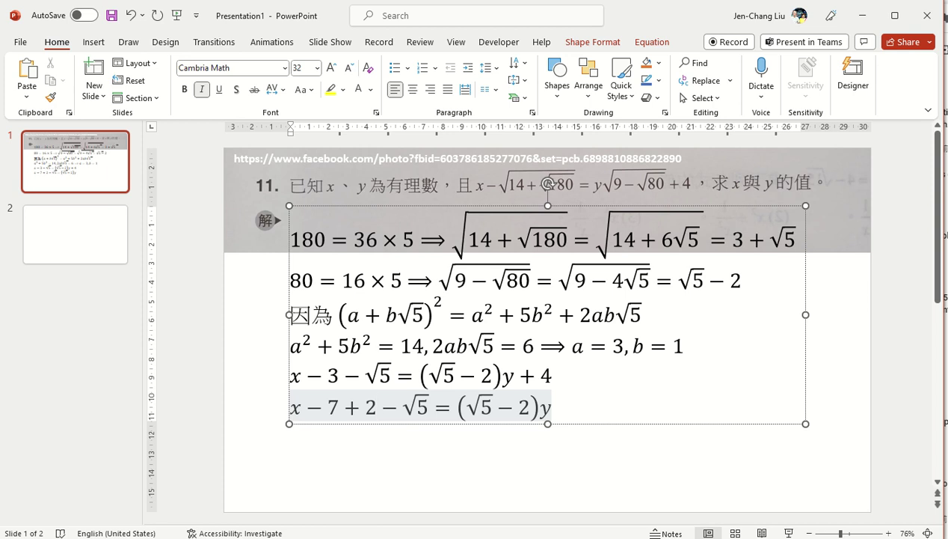
pyautogui.write('y')
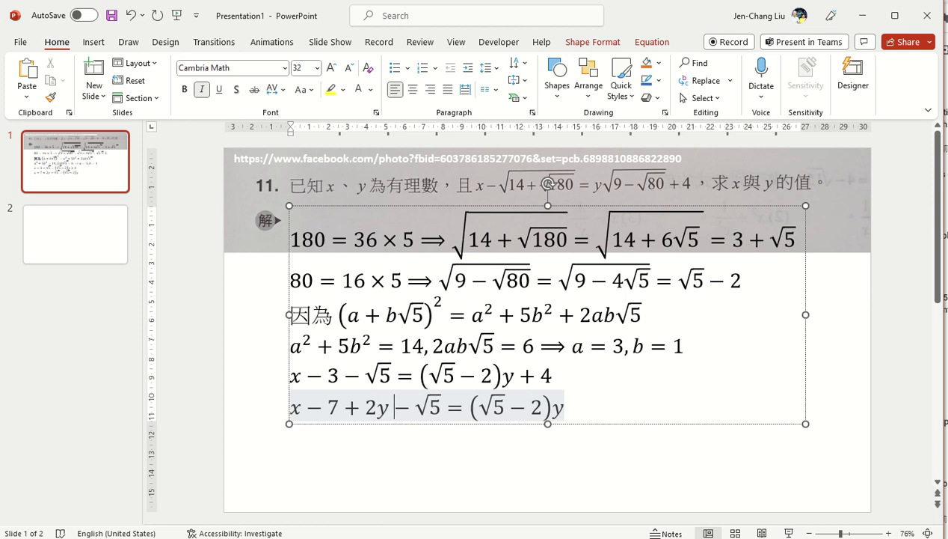
# Add (1+y) after √5 and replace the right-hand side with 0.
pyautogui.press('Right')
pyautogui.press('Right')
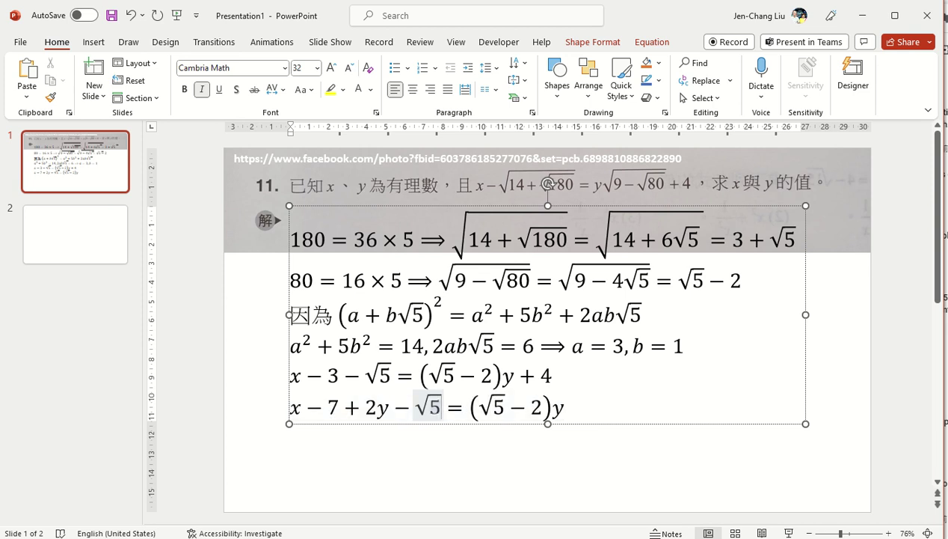
pyautogui.press('Right')
pyautogui.write('()')
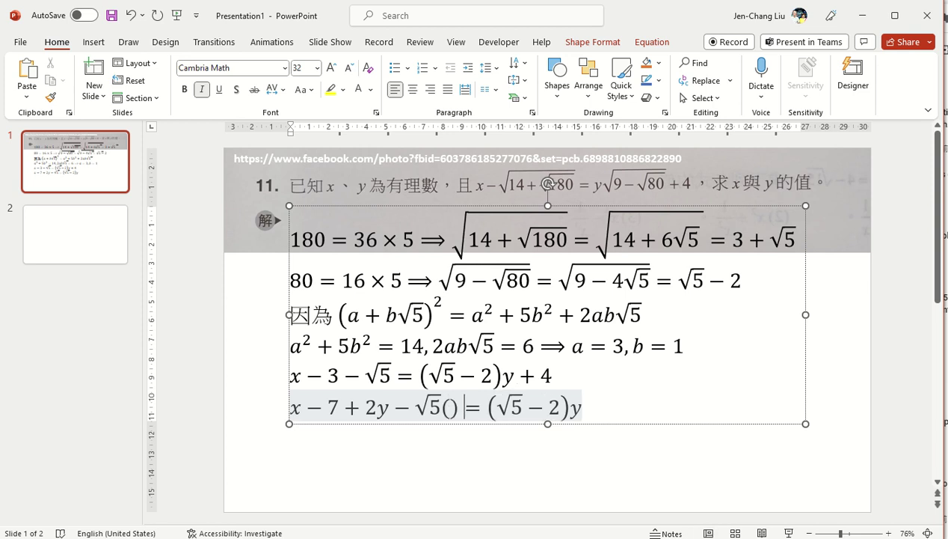
pyautogui.press('Left')
pyautogui.write('ㄅ')
pyautogui.press('BackSpace')
pyautogui.write('1')
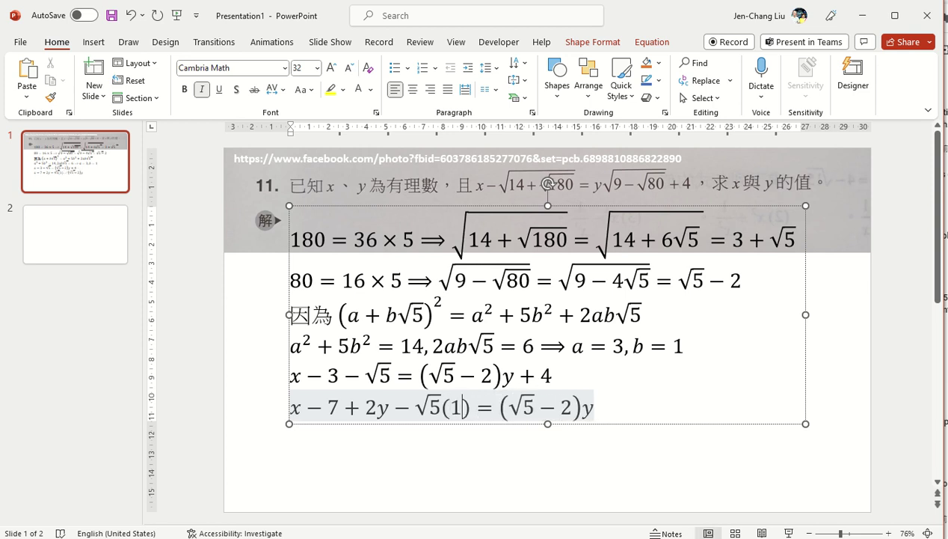
pyautogui.write('+')
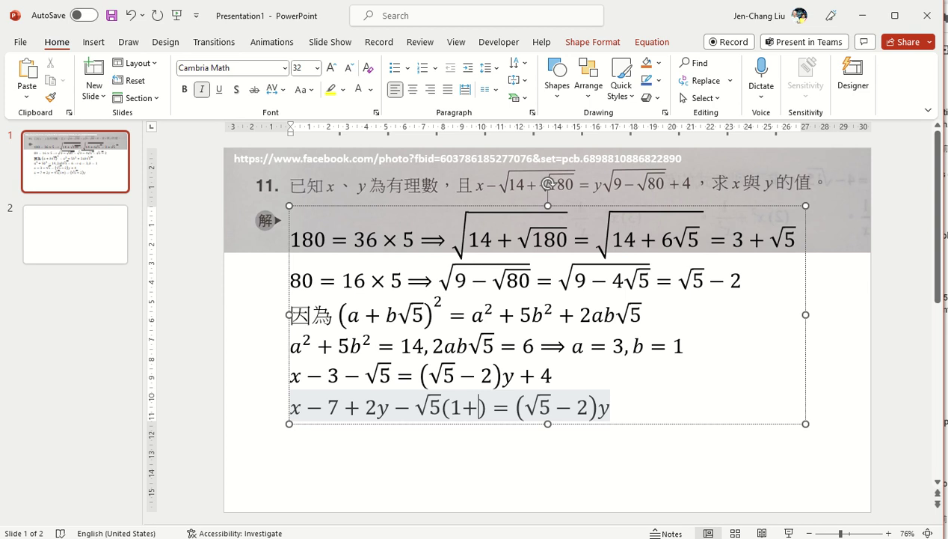
pyautogui.write('y')
pyautogui.press('Right')
pyautogui.press('Right')
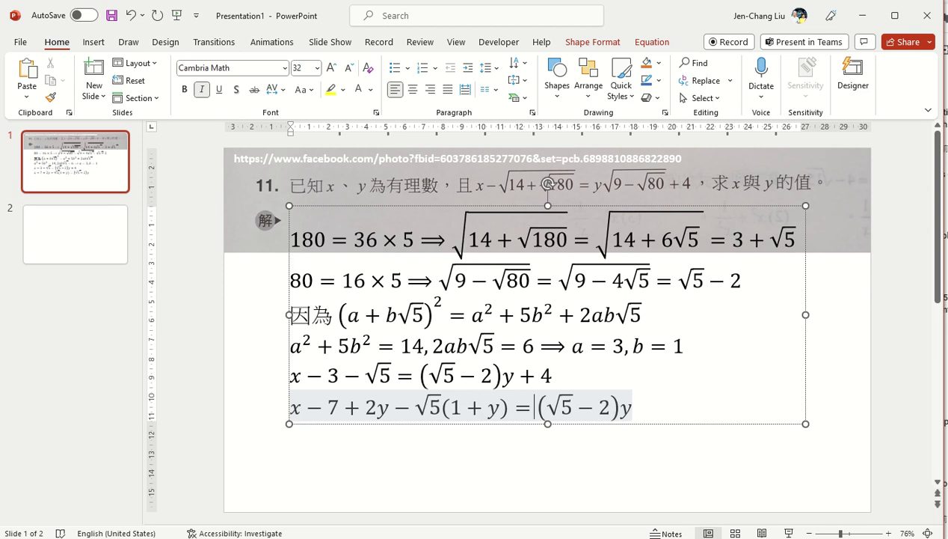
pyautogui.press('Delete')
pyautogui.press('Delete')
pyautogui.press('Delete')
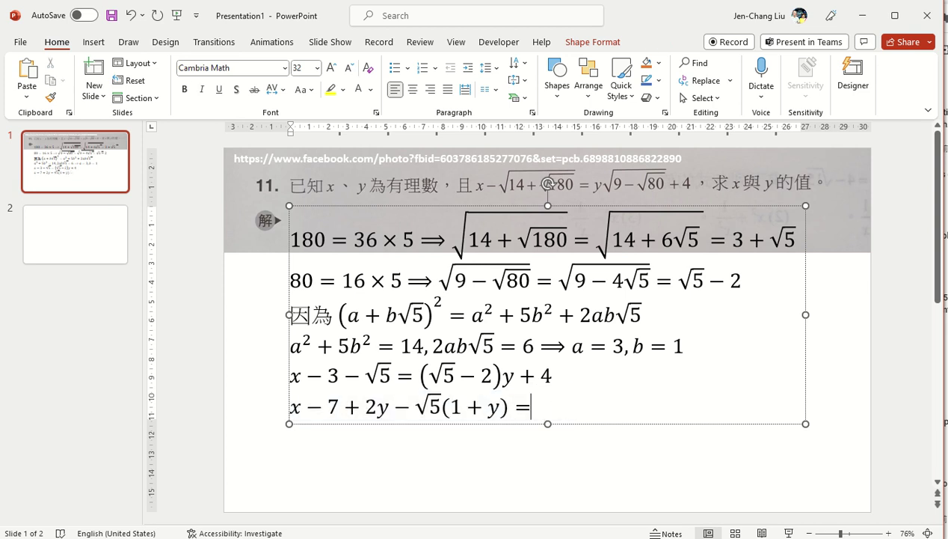
pyautogui.press('Left')
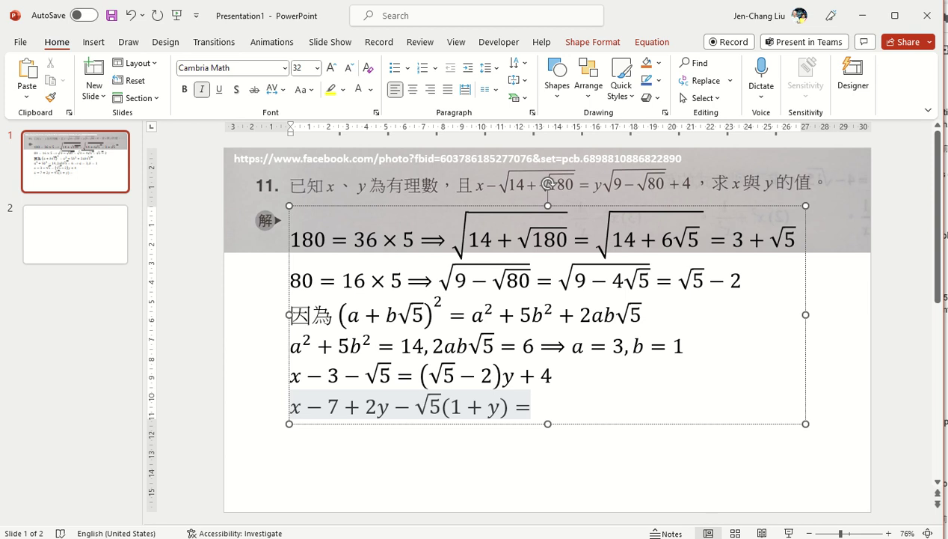
pyautogui.write(' 0')
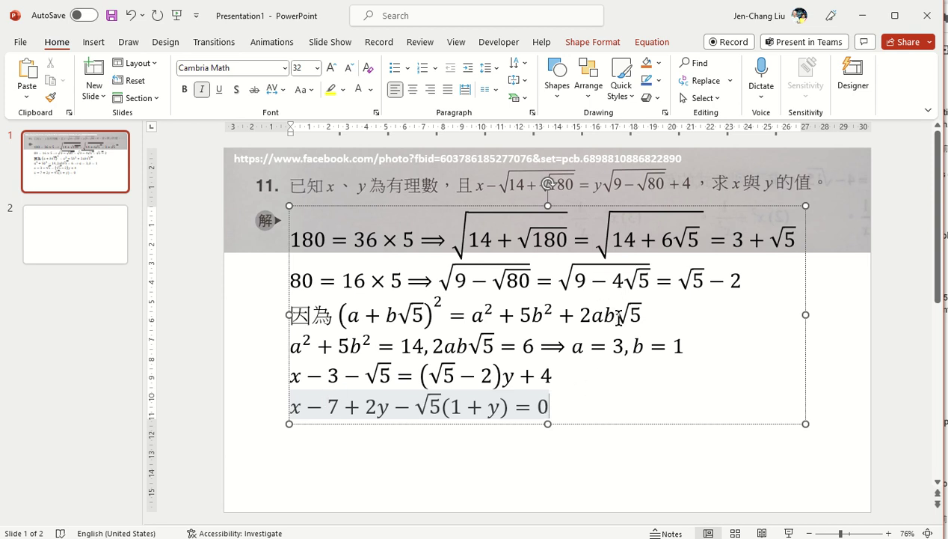
# Paste the x − 3 − √5 equation on a new line and delete the terms before y.
pyautogui.press('Return')
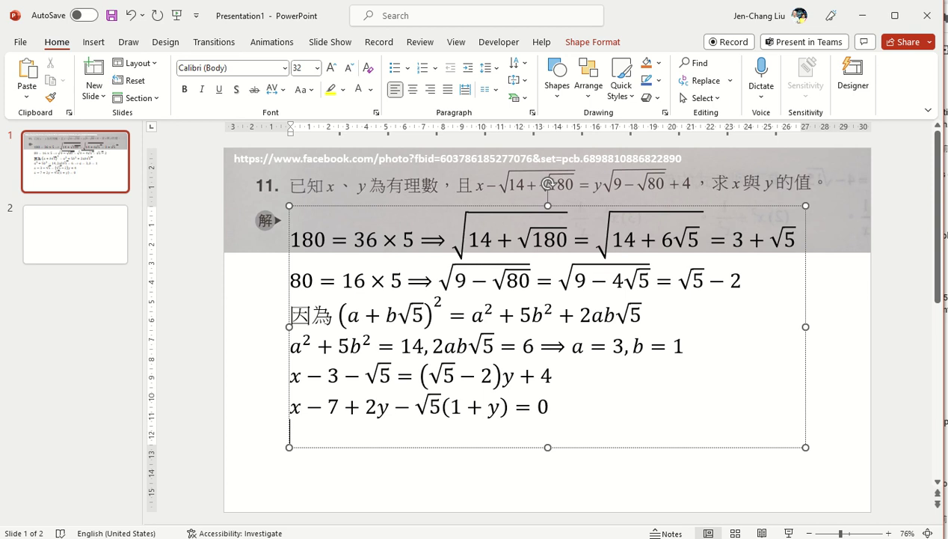
pyautogui.hotkey('ctrl', 'v')
pyautogui.press('Left')
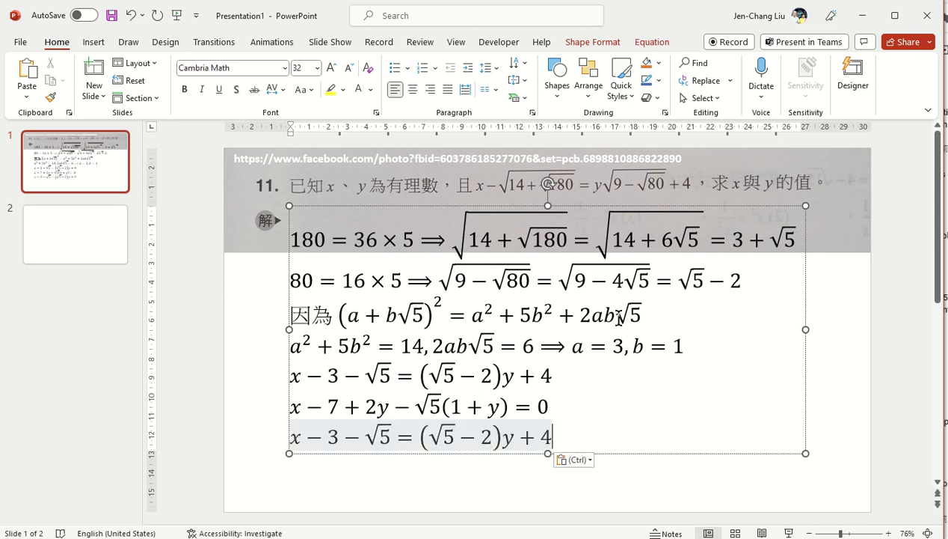
pyautogui.press('Left')
pyautogui.press('Left')
pyautogui.press('Left')
pyautogui.hotkey('shift', 'Left')
pyautogui.press('BackSpace')
pyautogui.press('BackSpace')
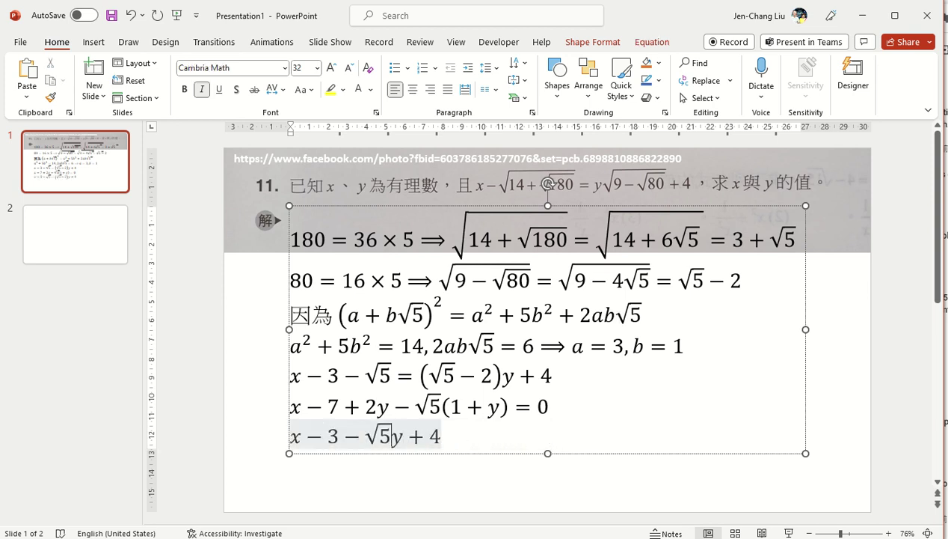
pyautogui.press('BackSpace')
pyautogui.press('BackSpace')
pyautogui.press('BackSpace')
pyautogui.press('BackSpace')
pyautogui.press('BackSpace')
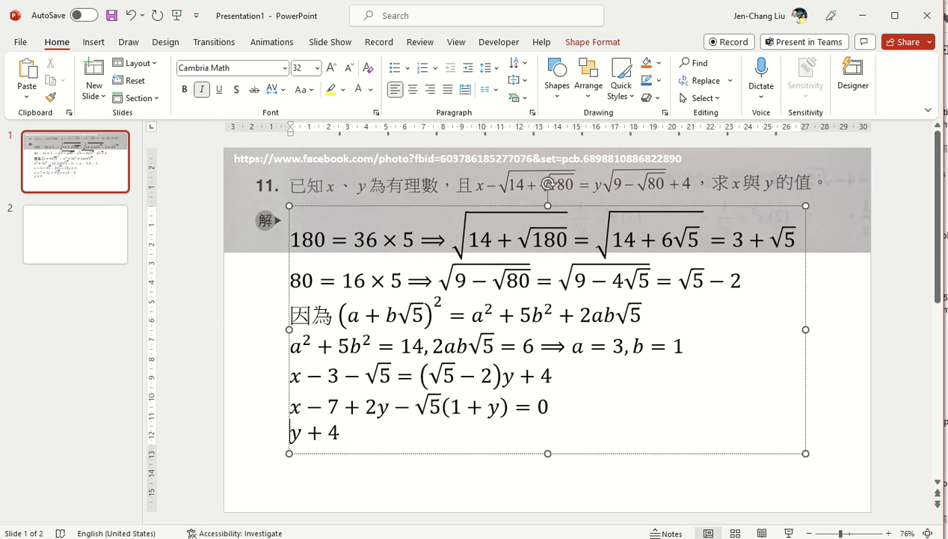
# Turn the remainder into y = −1, removing the leftover + 4 and stray characters.
pyautogui.click(306, 432)
pyautogui.write('= ')
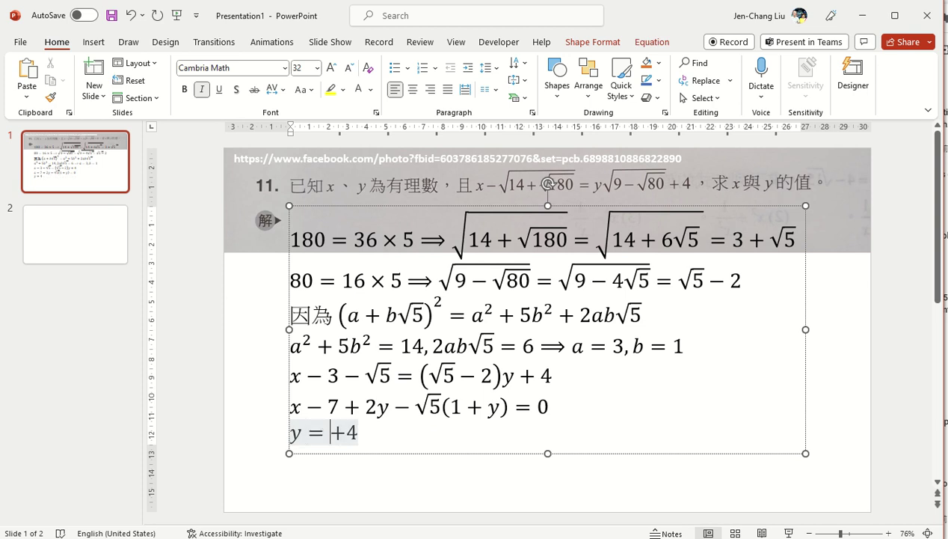
pyautogui.write('-1')
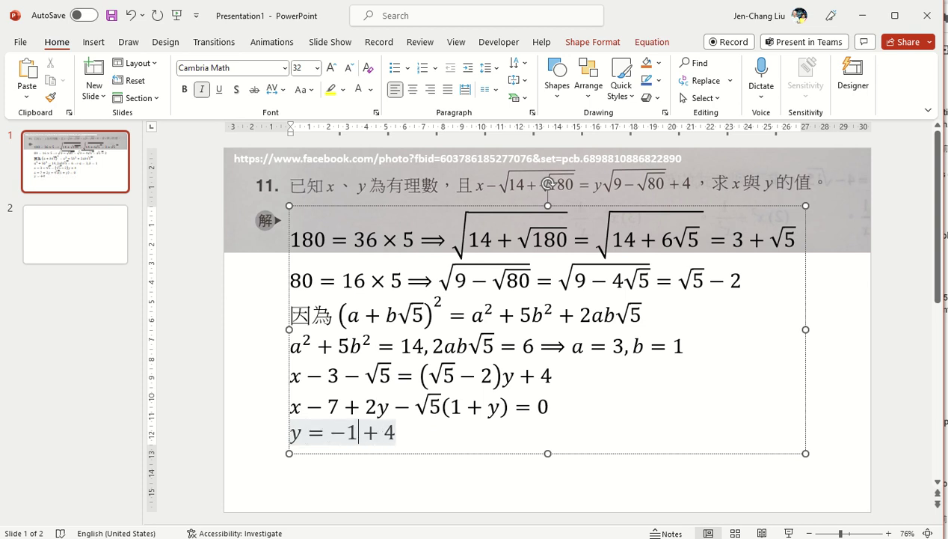
pyautogui.write('ㄝ')
pyautogui.press('BackSpace')
pyautogui.write(',')
pyautogui.press('Delete')
pyautogui.press('Delete')
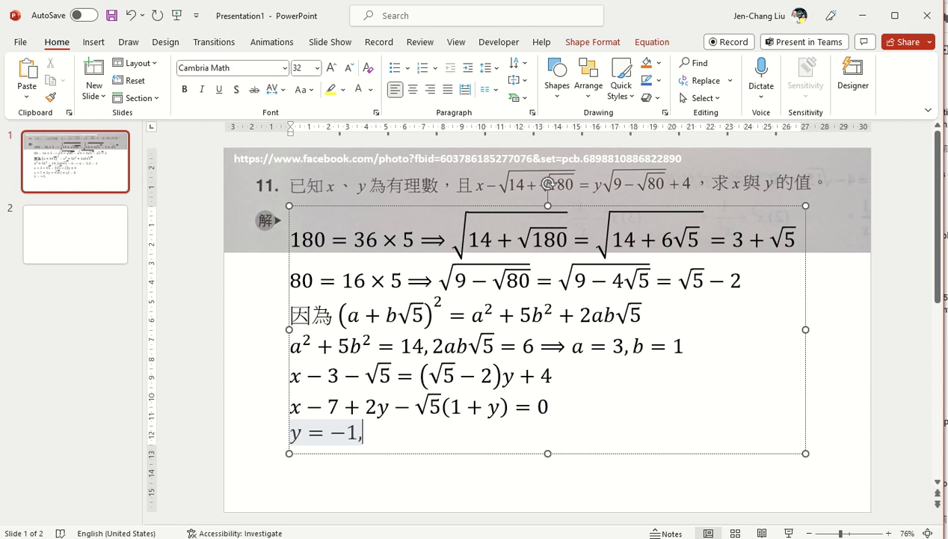
pyautogui.write('x')
pyautogui.press('BackSpace')
pyautogui.press('Left')
pyautogui.press('Left')
pyautogui.click(358, 432)
pyautogui.write('x')
pyautogui.press('BackSpace')
pyautogui.press('Delete')
# Paste the x − 3 − √5 equation below y = −1 and trim it to x = 9.
pyautogui.press('Return')
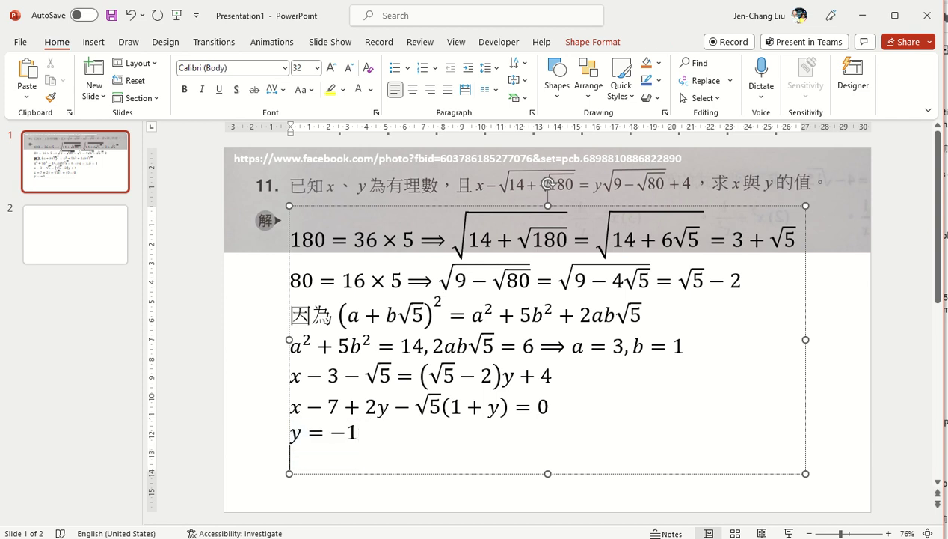
pyautogui.write('x − 3 − √5 = (√5 − 2)y + 4')
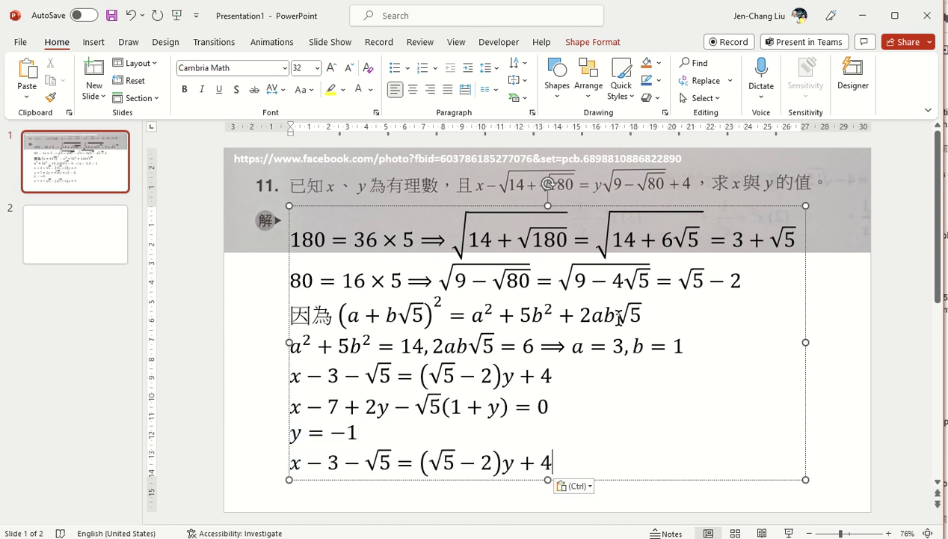
pyautogui.press('Left')
pyautogui.press('Left')
pyautogui.press('Left')
pyautogui.press('Left')
pyautogui.press('Left')
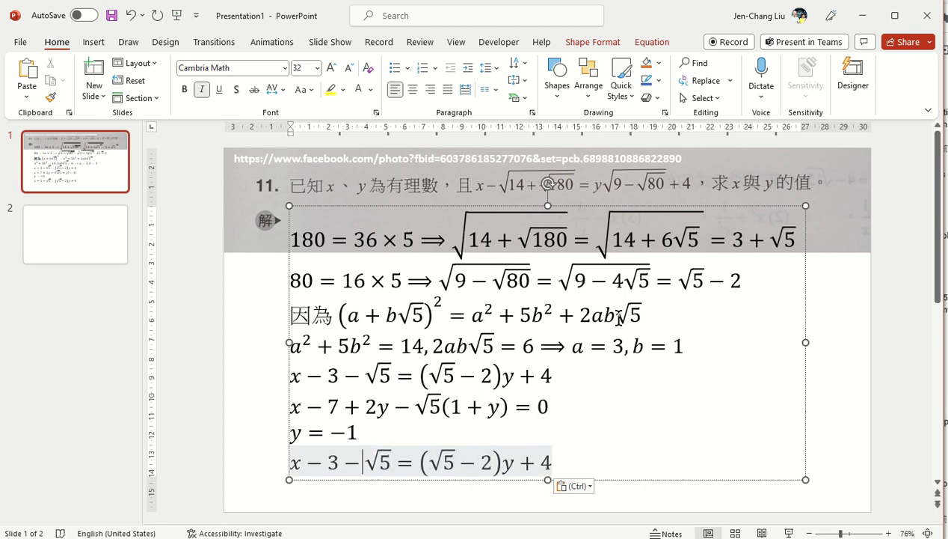
pyautogui.press('Left')
pyautogui.press('Left')
pyautogui.press('Left')
pyautogui.press('Delete')
pyautogui.press('Delete')
pyautogui.press('Delete')
pyautogui.press('Delete')
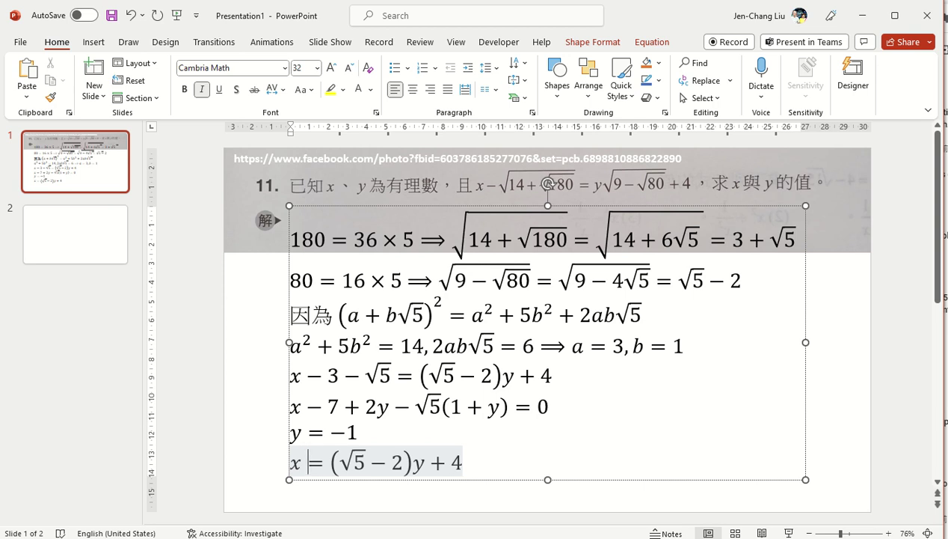
pyautogui.press('Right')
pyautogui.press('Delete')
pyautogui.press('Delete')
pyautogui.press('Delete')
pyautogui.press('Delete')
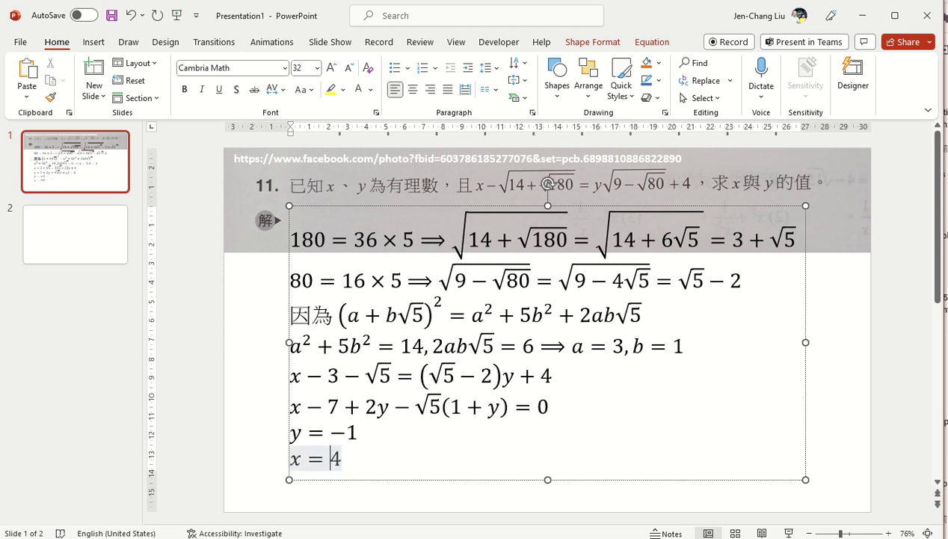
pyautogui.write('9')
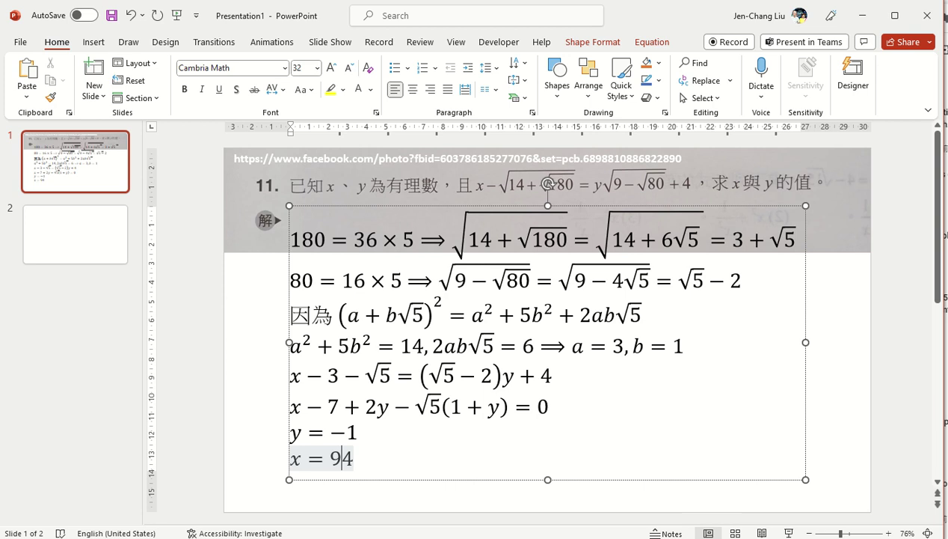
pyautogui.press('Delete')
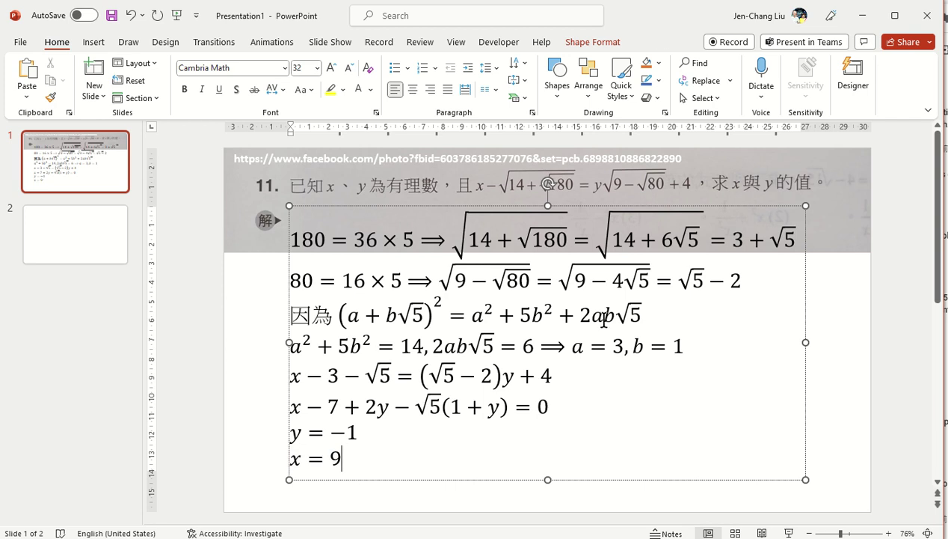